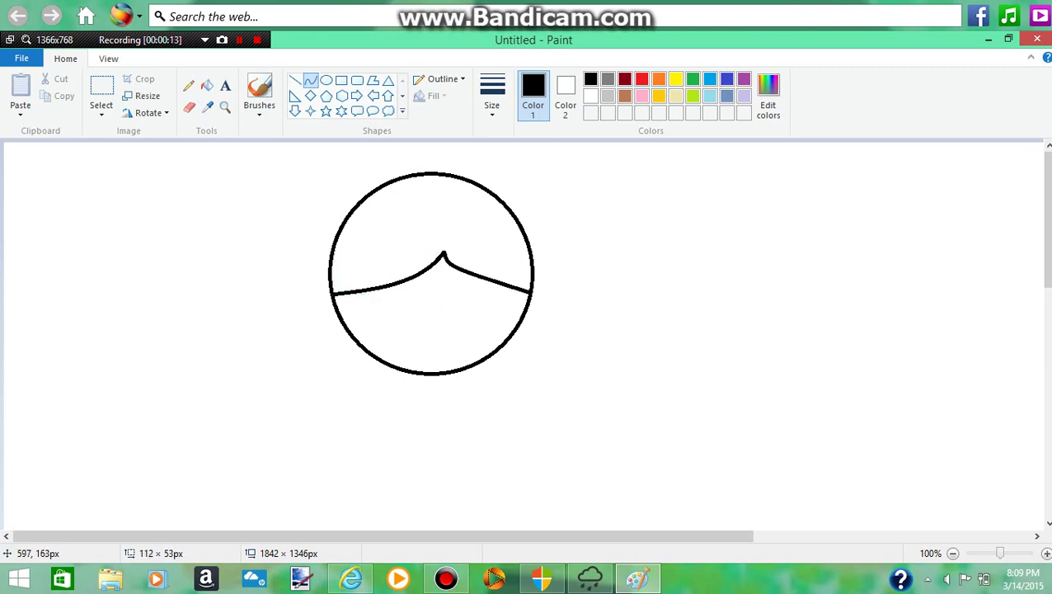
# Replace the right half of the hairline with a sagging curve from the central peak to the circle's right edge, about 120 px wide.
pyautogui.hotkey('ctrl', 'z')
pyautogui.hotkey('ctrl', 'z')
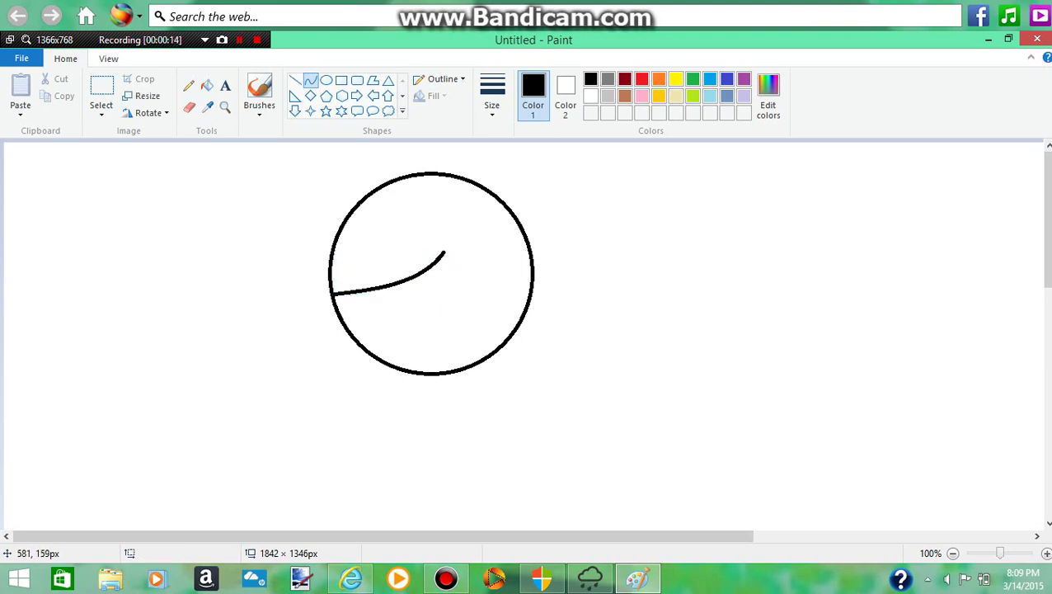
pyautogui.hotkey('ctrl', 'z')
pyautogui.moveTo(443, 253); pyautogui.dragTo(528, 291)
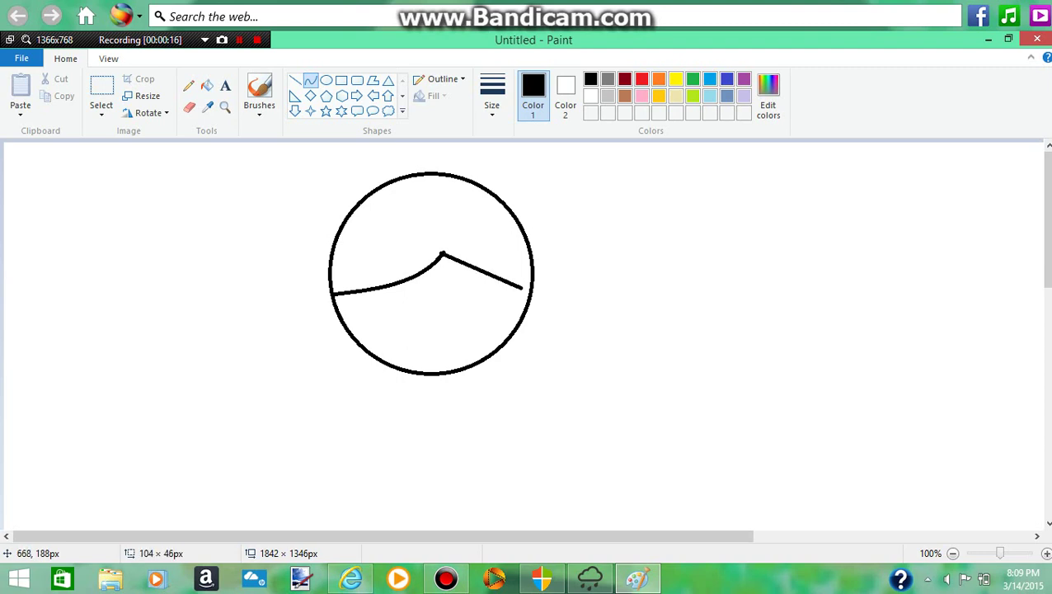
pyautogui.hotkey('ctrl', 'z')
pyautogui.moveTo(443, 253); pyautogui.dragTo(534, 286)
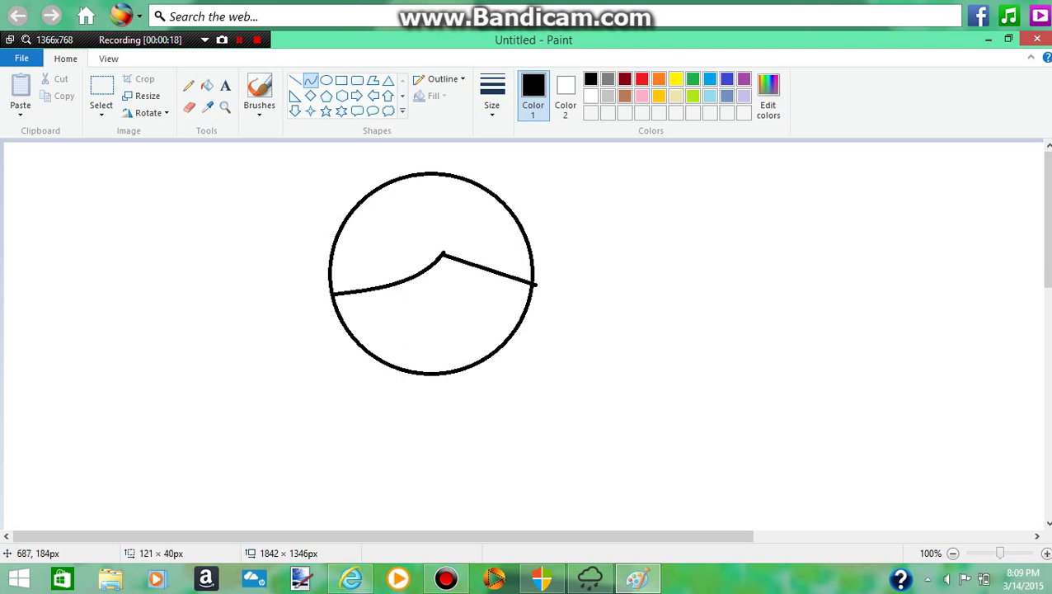
pyautogui.moveTo(465, 268); pyautogui.dragTo(506, 307)
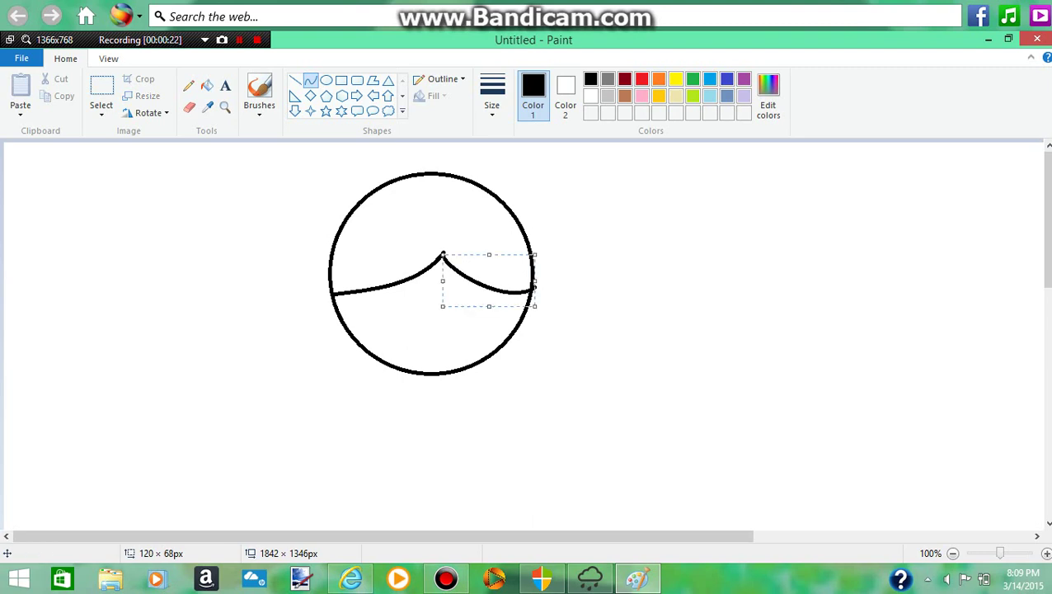
# Draw two slanted brow curves running from the hairline towards the face's centre, about 76 px wide on the left and 102 px on the right.
pyautogui.moveTo(345, 295); pyautogui.dragTo(431, 310)
pyautogui.hotkey('ctrl', 'z')
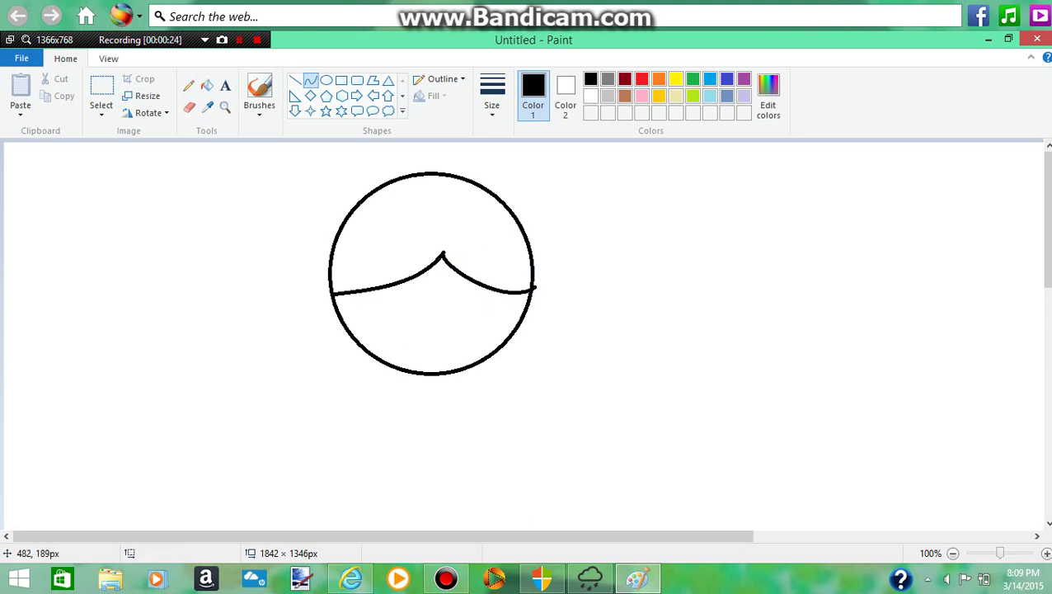
pyautogui.moveTo(375, 289); pyautogui.dragTo(436, 312)
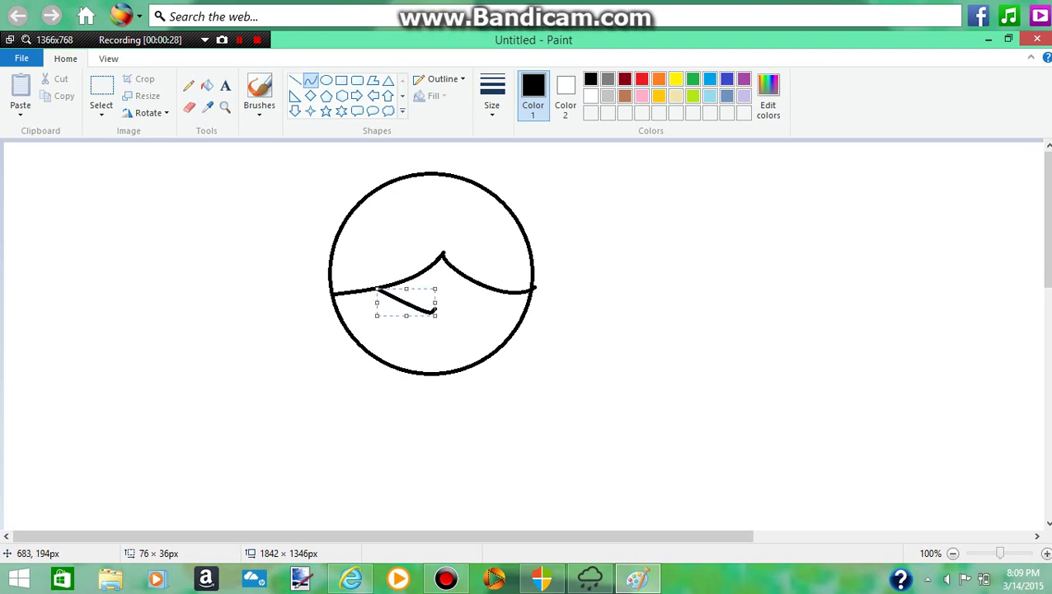
pyautogui.moveTo(515, 292); pyautogui.dragTo(449, 313)
pyautogui.hotkey('ctrl', 'z')
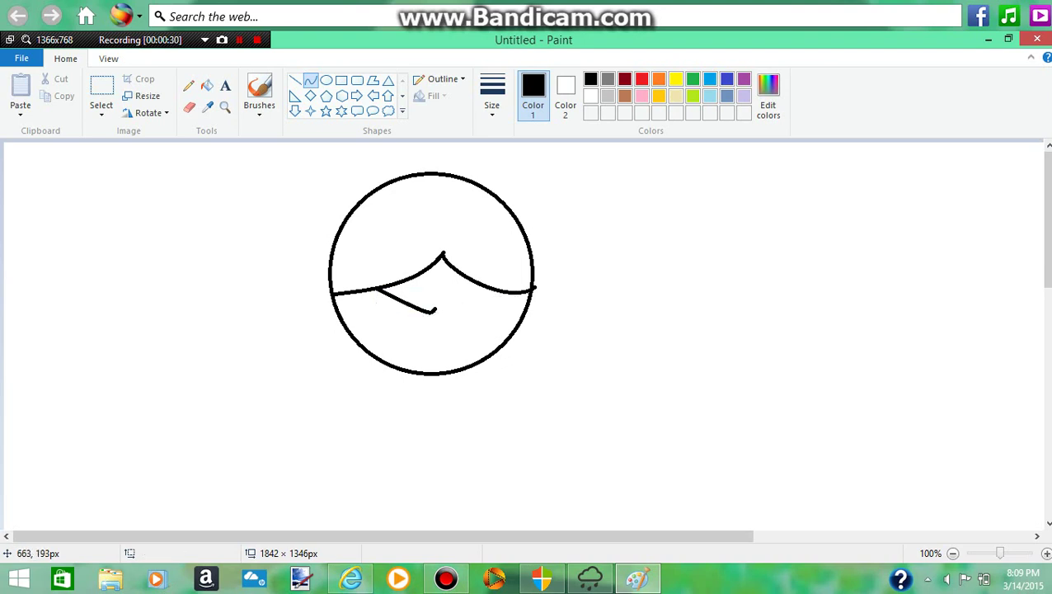
pyautogui.moveTo(526, 294); pyautogui.dragTo(449, 318)
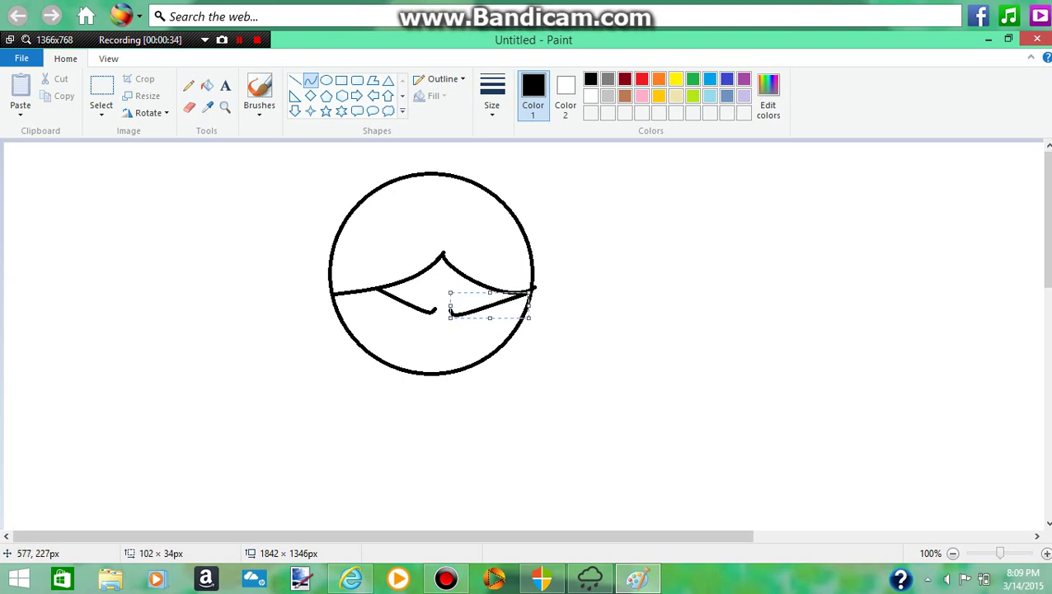
pyautogui.click(587, 335)
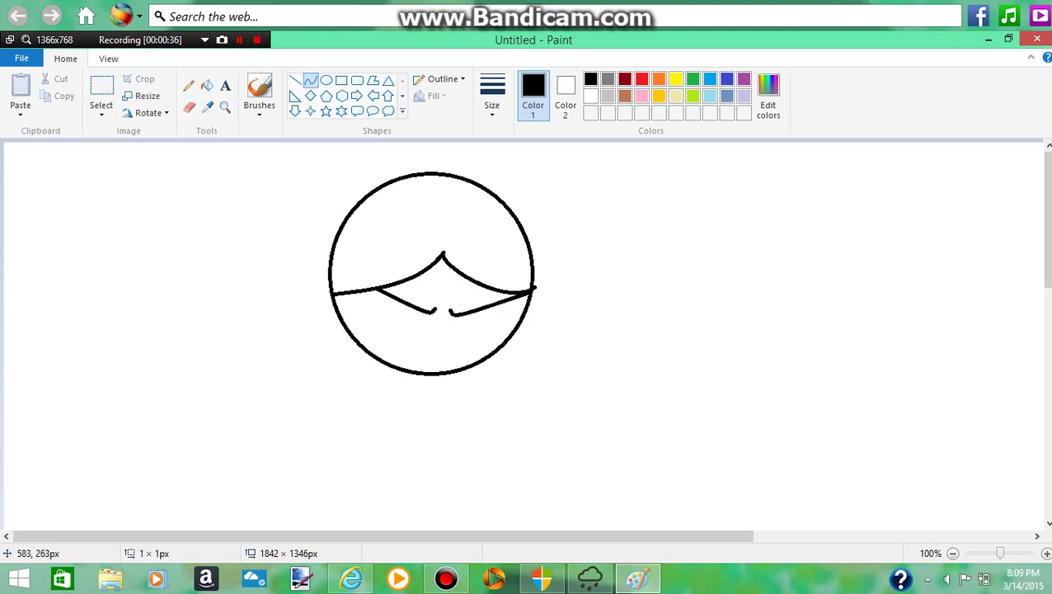
# Draw an arched lower lid and a short curved inner edge for each eye beneath the brows.
pyautogui.moveTo(463, 343)
pyautogui.mouseDown()
pyautogui.moveTo(503, 340)
pyautogui.moveTo(454, 320)
pyautogui.moveTo(454, 341)
pyautogui.mouseUp()
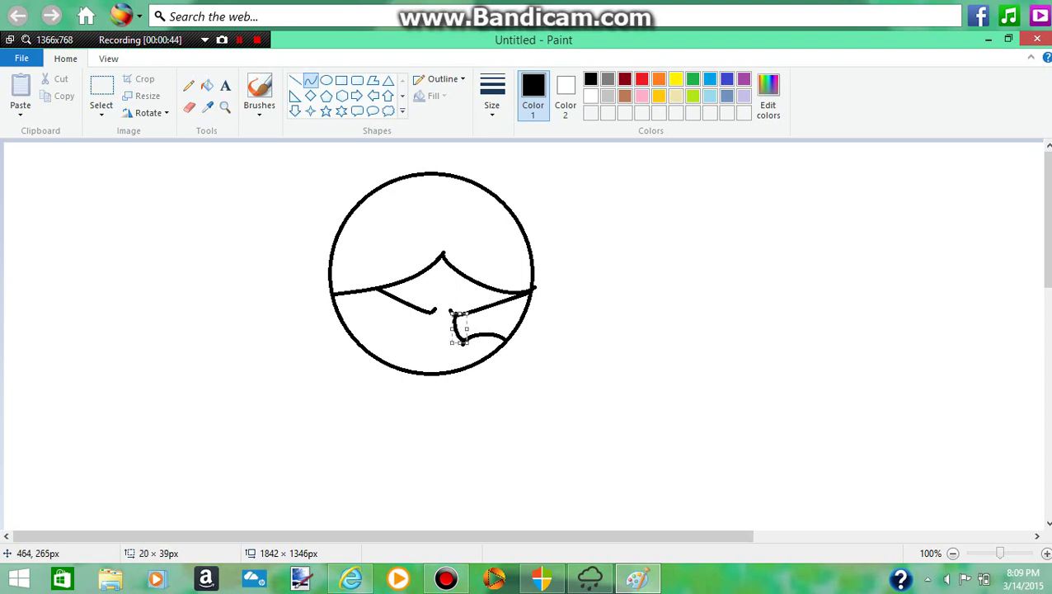
pyautogui.moveTo(360, 344)
pyautogui.mouseDown()
pyautogui.moveTo(420, 336)
pyautogui.moveTo(360, 343)
pyautogui.moveTo(422, 322)
pyautogui.moveTo(421, 334)
pyautogui.moveTo(431, 314)
pyautogui.moveTo(426, 321)
pyautogui.mouseUp()
pyautogui.click(450, 320)
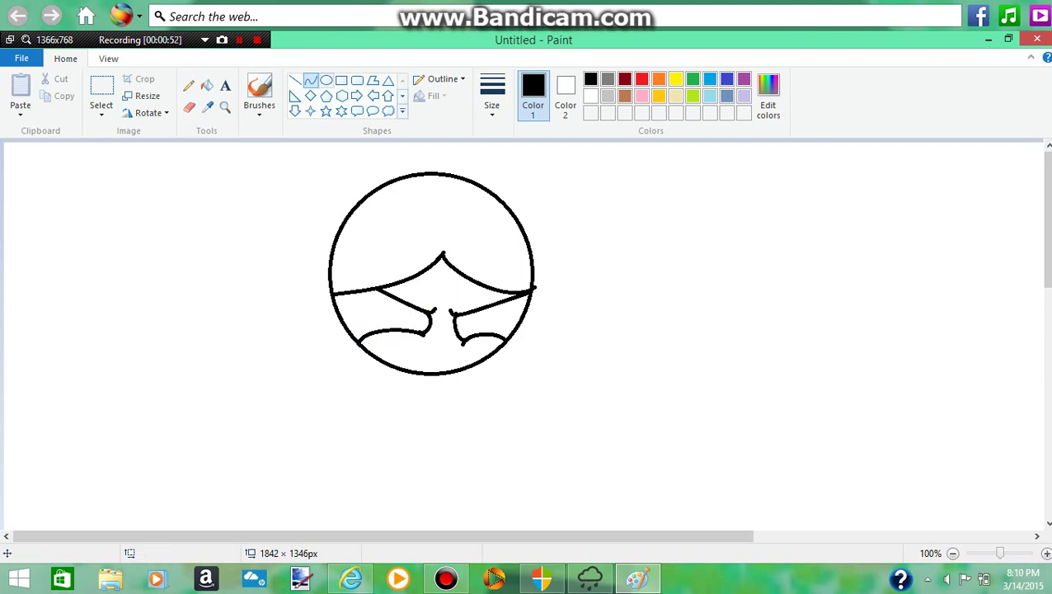
# Draw a small ellipse at each eye's inner corner, about 37 × 40 px on the left and 41 × 39 px on the right.
pyautogui.click(327, 80)
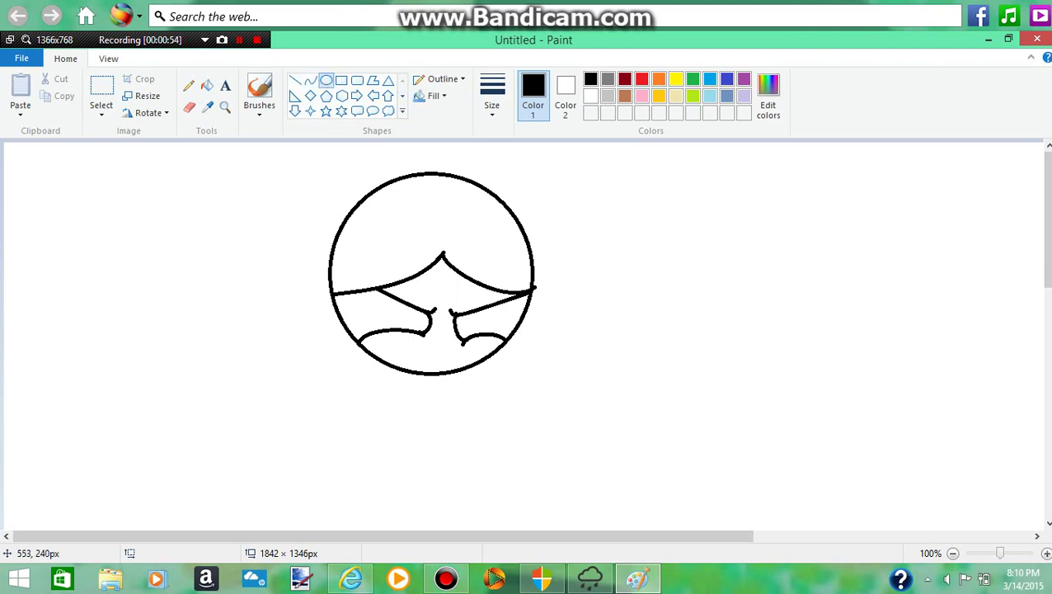
pyautogui.moveTo(432, 320); pyautogui.dragTo(404, 350)
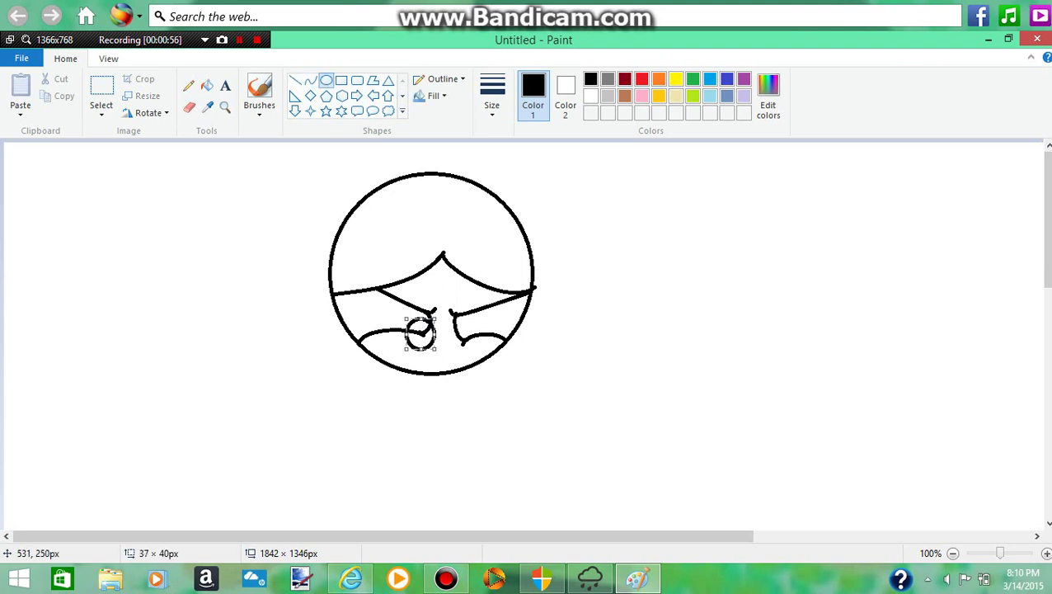
pyautogui.moveTo(437, 318); pyautogui.dragTo(446, 352)
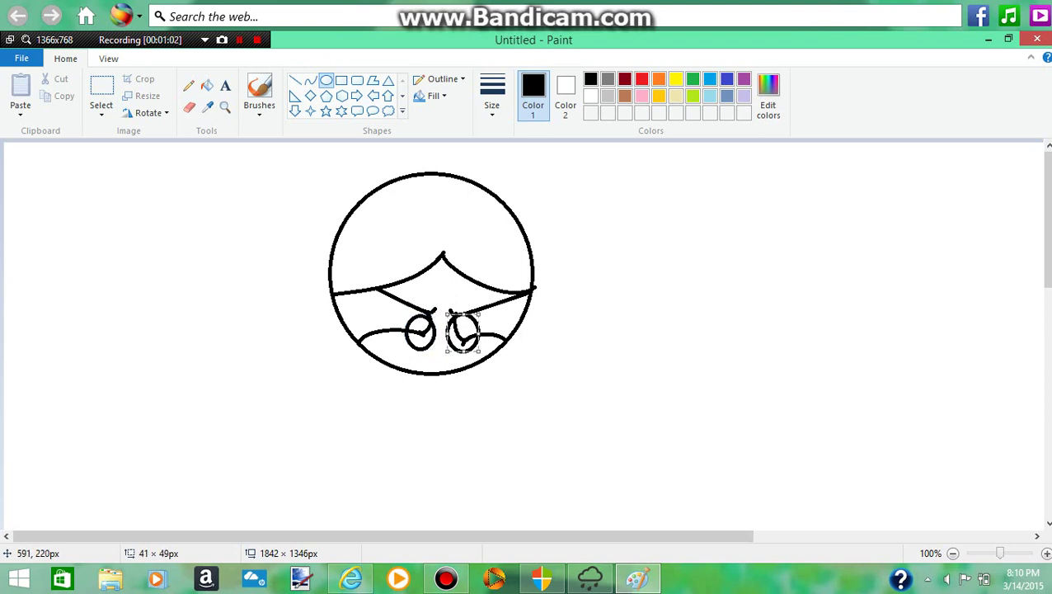
pyautogui.moveTo(462, 312); pyautogui.dragTo(463, 321)
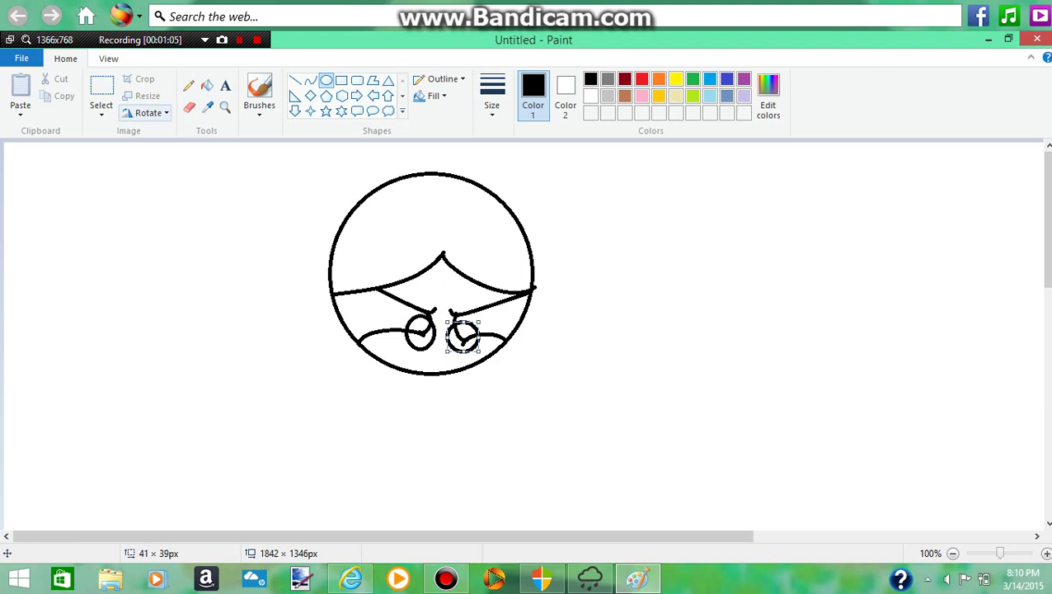
# Erase the parts of both small ellipses that extend past the eye outlines, leaving only the arcs inside the eyes.
pyautogui.click(189, 107)
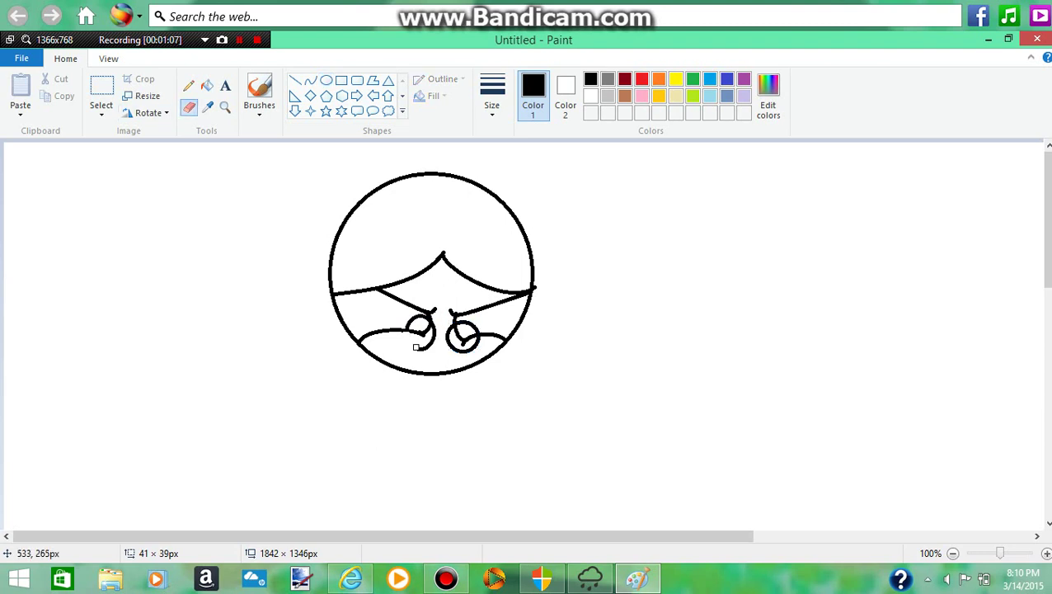
pyautogui.moveTo(417, 348); pyautogui.dragTo(433, 336)
pyautogui.moveTo(449, 339)
pyautogui.mouseDown()
pyautogui.moveTo(454, 349)
pyautogui.moveTo(476, 343)
pyautogui.mouseUp()
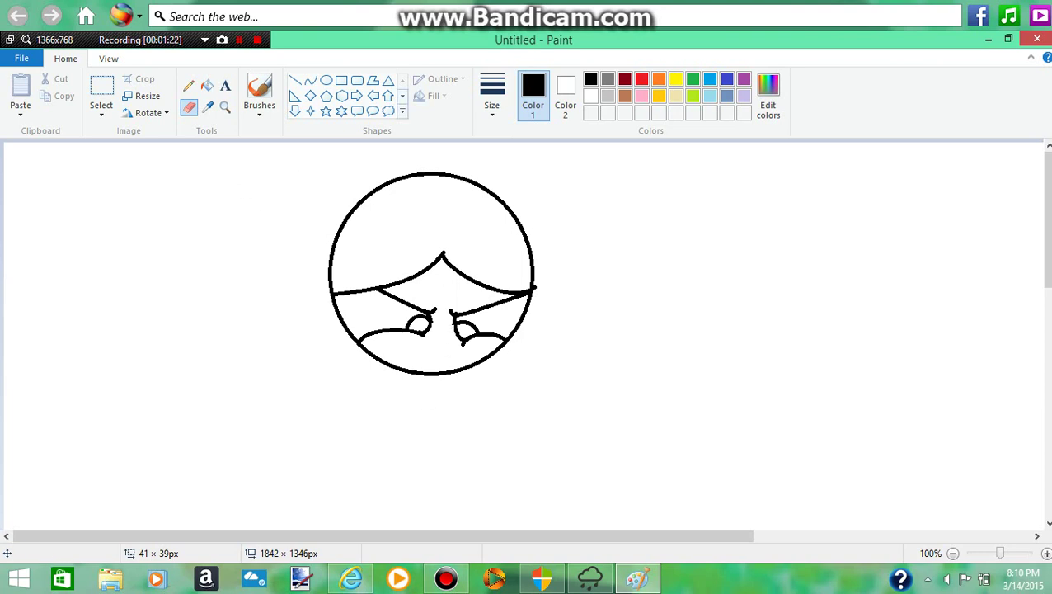
# Draw a curved outer pupil edge from brow to lower lid in each eye, about 20 × 39 px left and 22 × 35 px right.
pyautogui.click(310, 80)
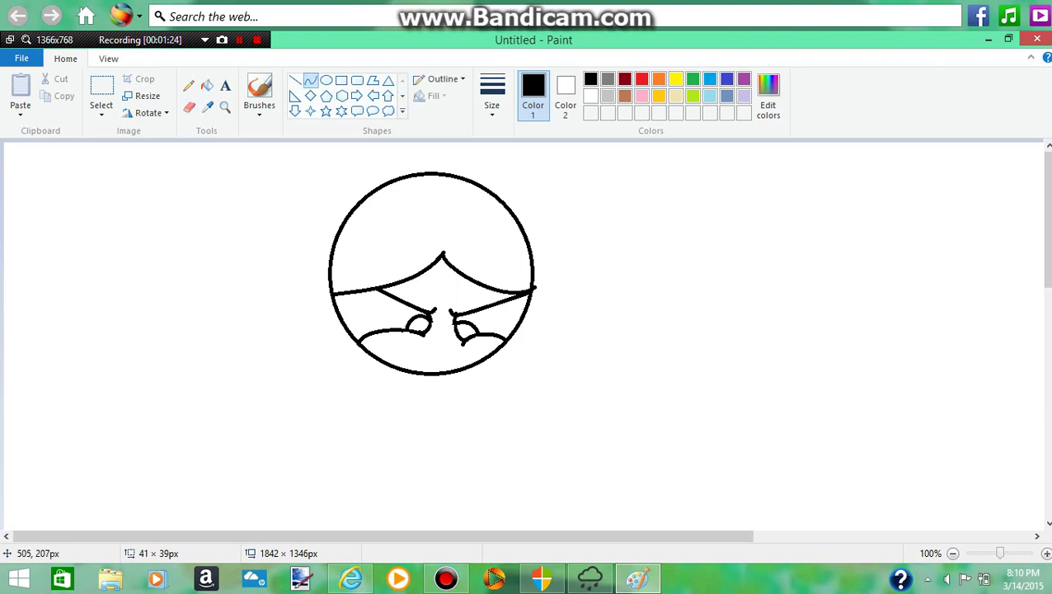
pyautogui.moveTo(396, 300)
pyautogui.mouseDown()
pyautogui.moveTo(393, 332)
pyautogui.moveTo(382, 324)
pyautogui.moveTo(389, 330)
pyautogui.moveTo(386, 296)
pyautogui.mouseUp()
pyautogui.click(390, 302)
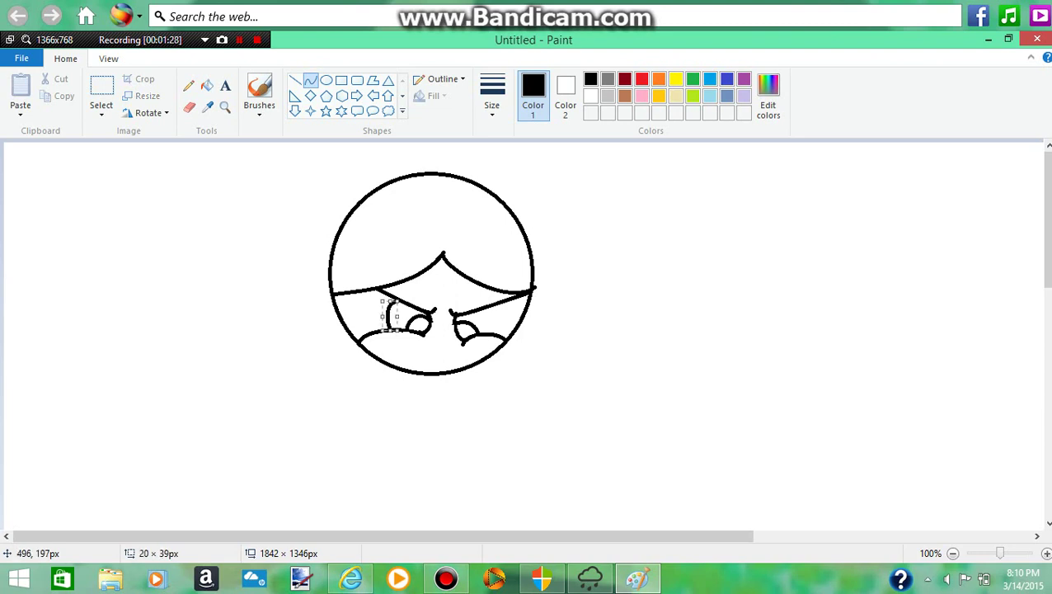
pyautogui.click(478, 268)
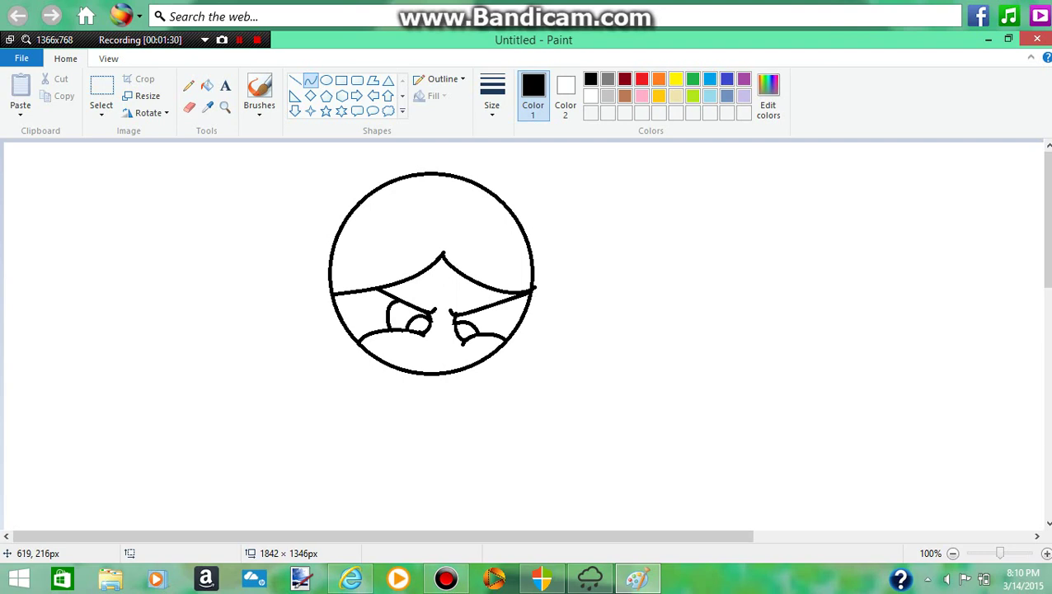
pyautogui.moveTo(481, 310)
pyautogui.mouseDown()
pyautogui.moveTo(494, 325)
pyautogui.moveTo(486, 334)
pyautogui.moveTo(488, 313)
pyautogui.moveTo(495, 322)
pyautogui.mouseUp()
pyautogui.click(492, 316)
pyautogui.hotkey('ctrl', 'z')
pyautogui.click(487, 323)
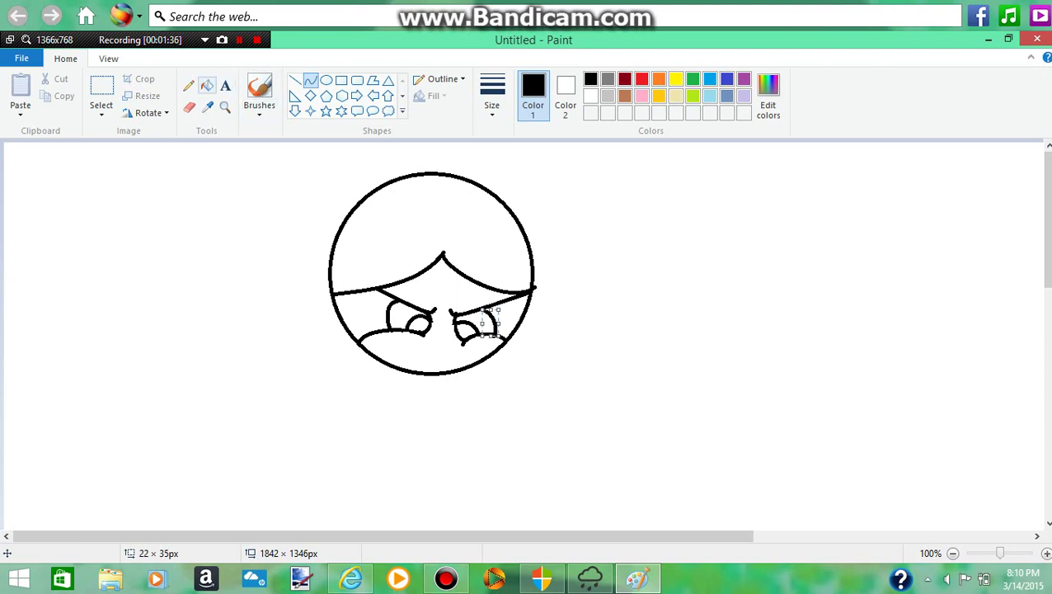
# Fill both pupils with black around the small inner highlights.
pyautogui.click(207, 85)
pyautogui.click(398, 322)
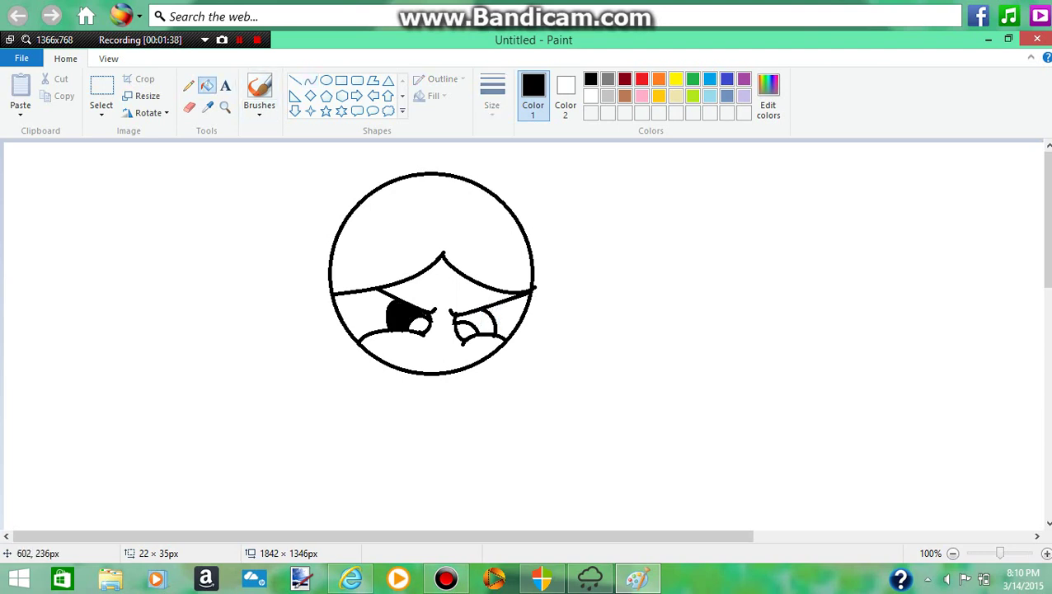
pyautogui.click(482, 326)
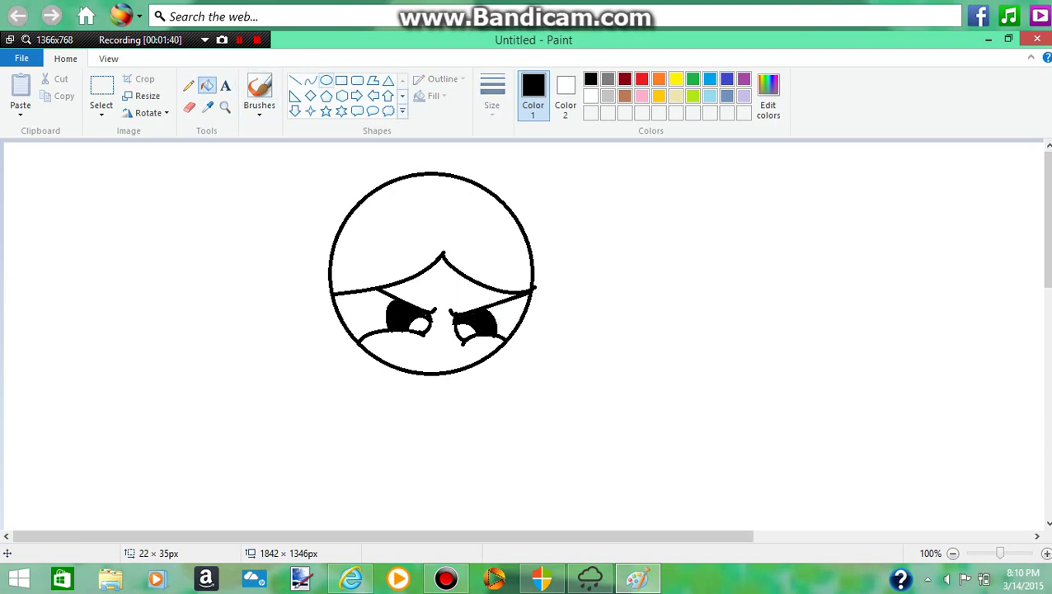
# Draw a small curve, about 15 × 21 px, closing the right eye's outer corner between the brow and the circle.
pyautogui.click(310, 80)
pyautogui.moveTo(510, 299)
pyautogui.mouseDown()
pyautogui.moveTo(517, 328)
pyautogui.moveTo(517, 294)
pyautogui.moveTo(524, 310)
pyautogui.mouseUp()
pyautogui.hotkey('ctrl', 'z')
pyautogui.click(523, 308)
pyautogui.hotkey('ctrl', 'z')
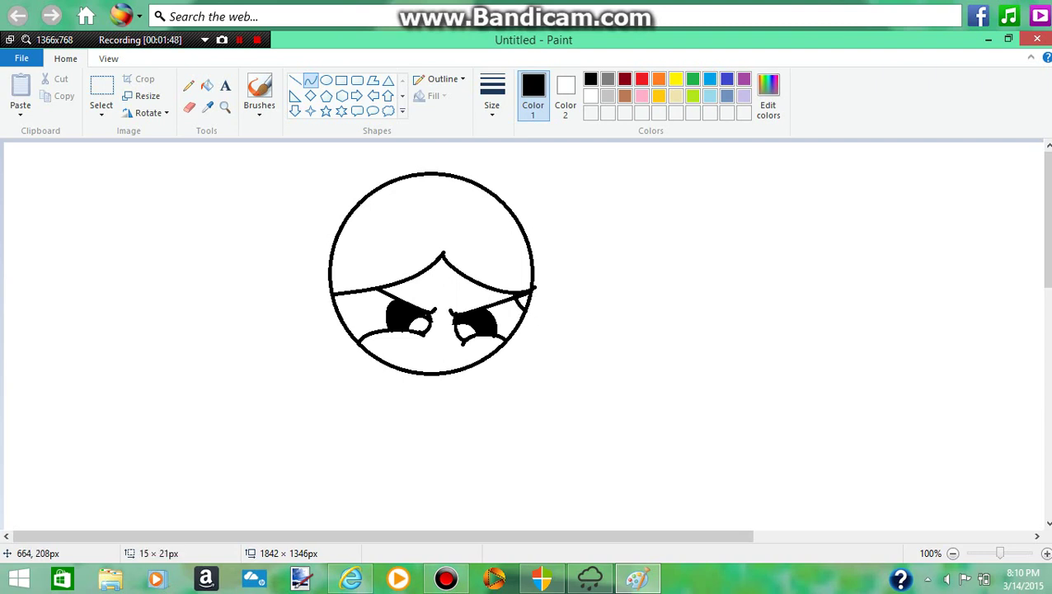
pyautogui.click(521, 301)
pyautogui.click(569, 320)
# Try a nearly vertical outer edge for the left eye, about 12 × 69 px, between the hairline and the circle.
pyautogui.moveTo(371, 292)
pyautogui.mouseDown()
pyautogui.moveTo(364, 333)
pyautogui.moveTo(365, 285)
pyautogui.moveTo(349, 301)
pyautogui.moveTo(358, 332)
pyautogui.moveTo(361, 291)
pyautogui.moveTo(350, 339)
pyautogui.mouseUp()
pyautogui.hotkey('ctrl', 'z')
pyautogui.hotkey('ctrl', 'z')
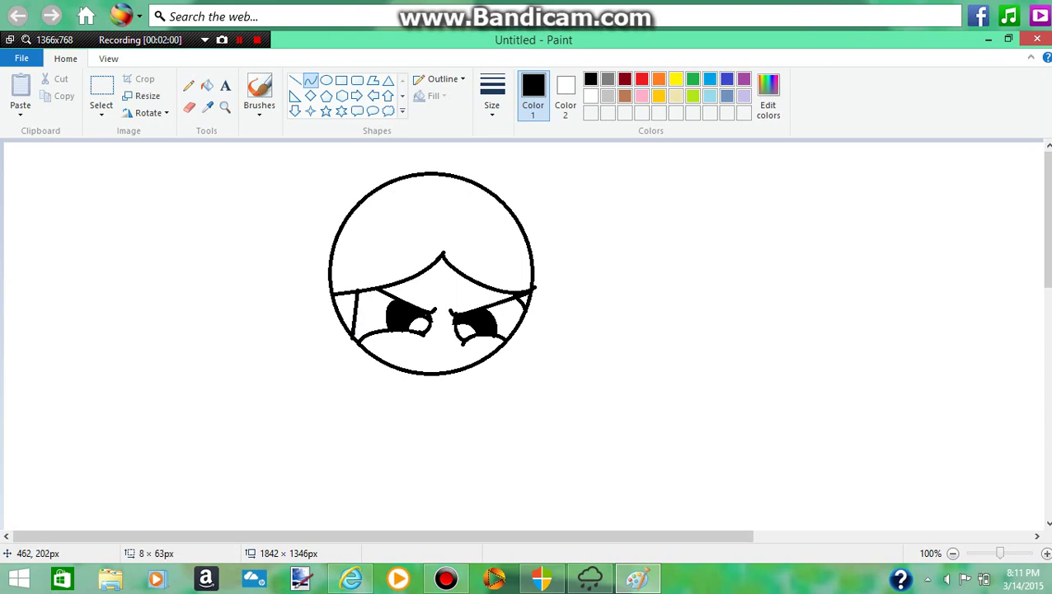
pyautogui.moveTo(360, 300)
pyautogui.mouseDown()
pyautogui.moveTo(350, 298)
pyautogui.moveTo(348, 315)
pyautogui.moveTo(355, 339)
pyautogui.moveTo(351, 310)
pyautogui.mouseUp()
pyautogui.hotkey('ctrl', 'z')
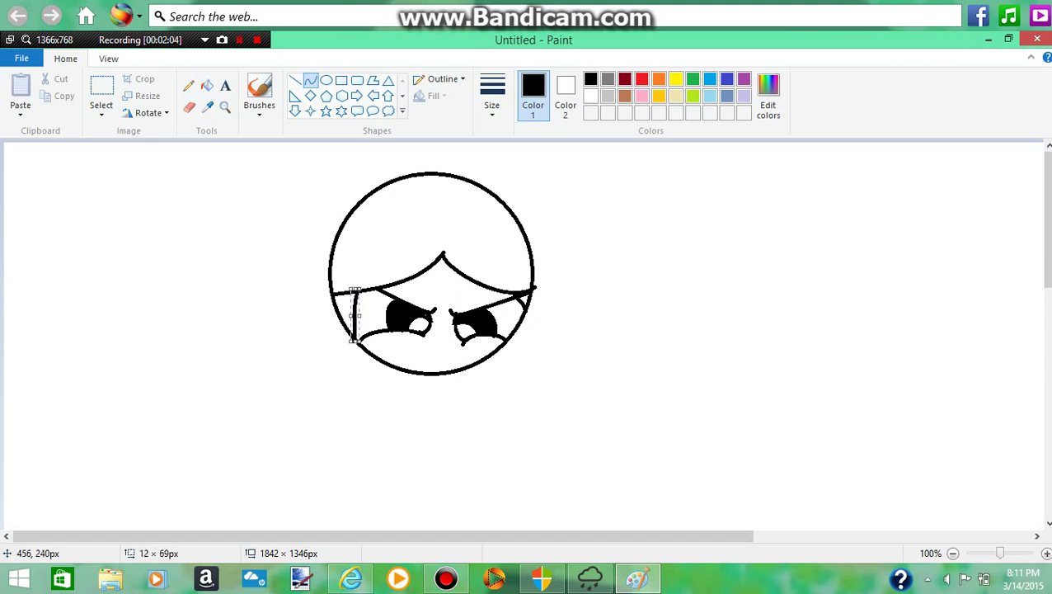
# Try filling both irises with turquoise blue, and undo the fills together with the left eye's outer edge.
pyautogui.click(207, 86)
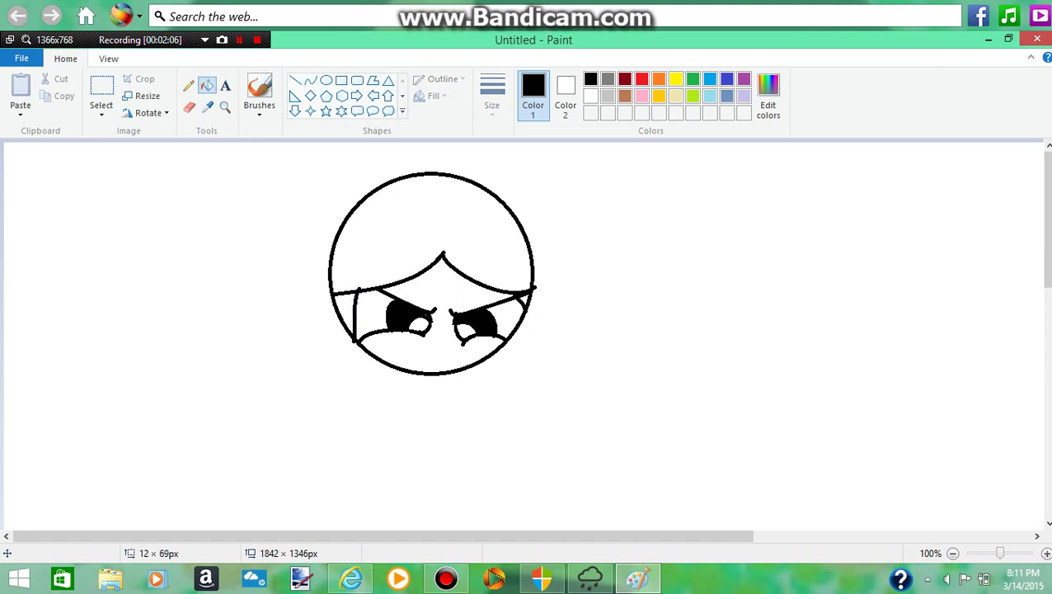
pyautogui.click(710, 79)
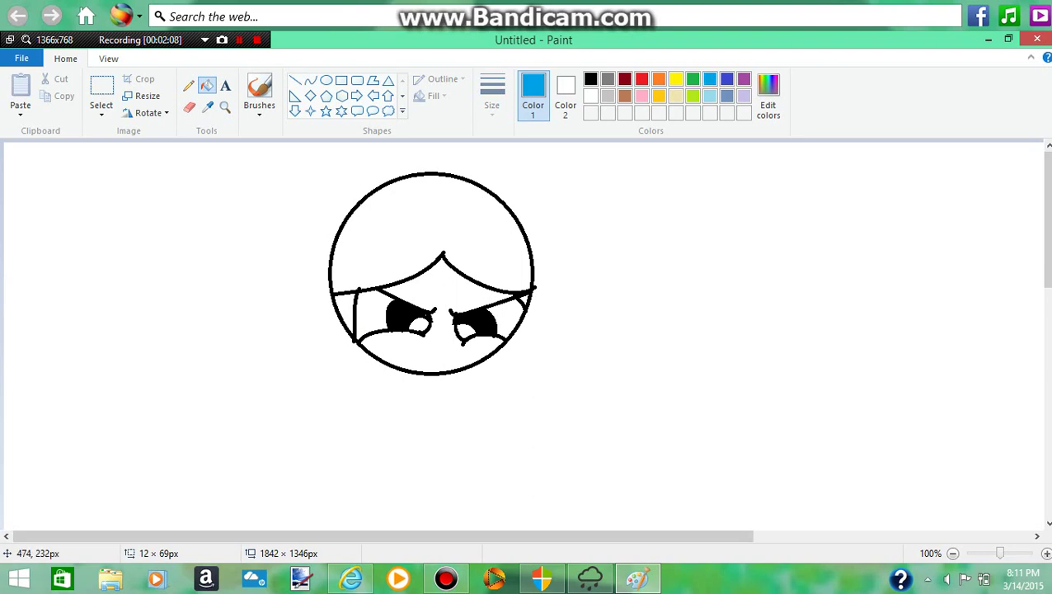
pyautogui.click(370, 323)
pyautogui.click(507, 318)
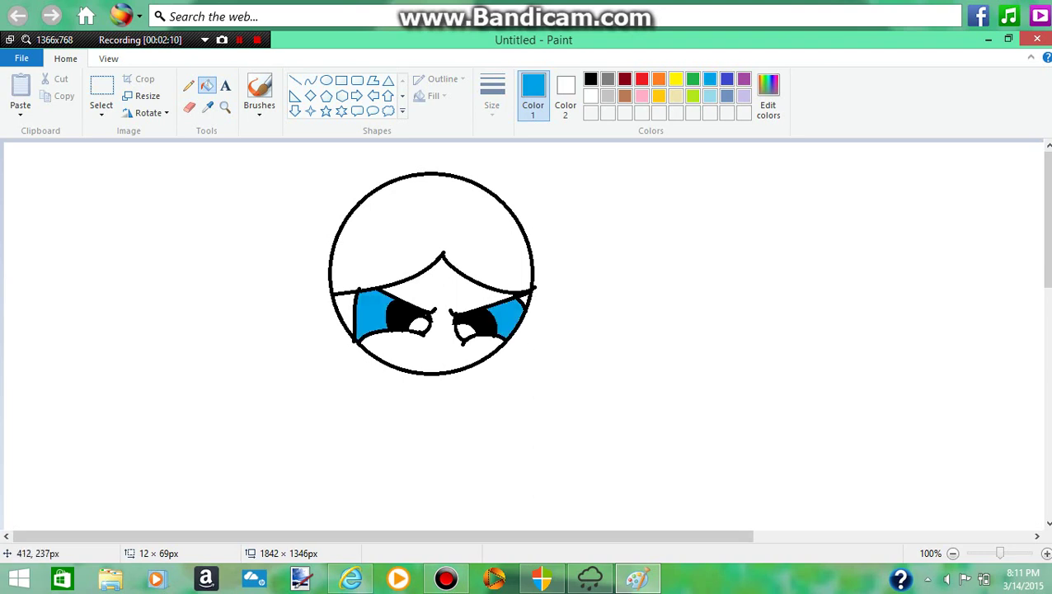
pyautogui.hotkey('ctrl', 'z')
pyautogui.hotkey('ctrl', 'z')
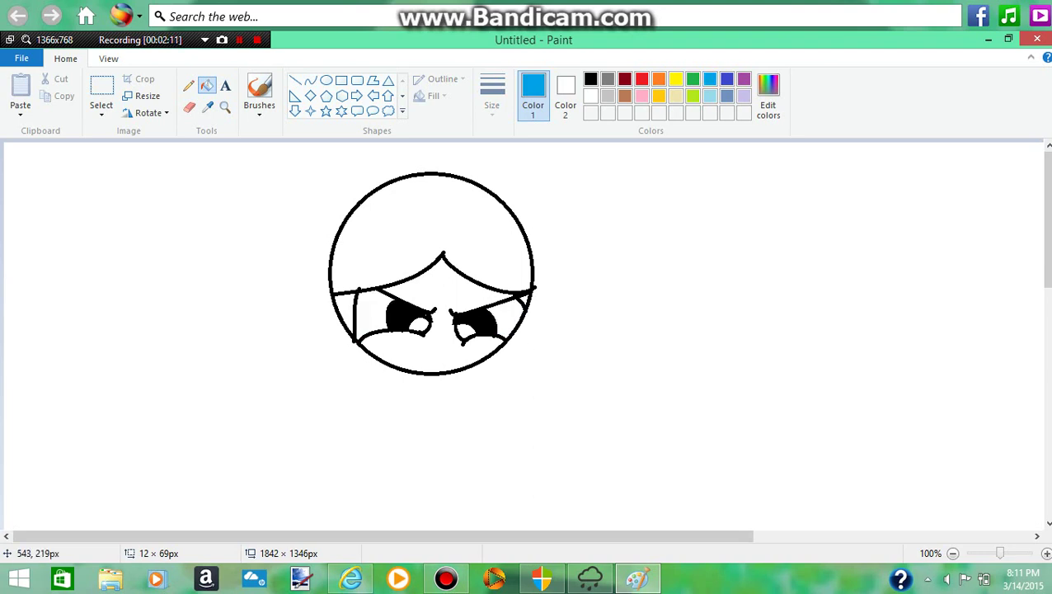
pyautogui.hotkey('ctrl', 'z')
# Draw a black outward-bowed outer edge for the left eye, about 12 × 60 px, from the hairline to the lower lid.
pyautogui.click(310, 80)
pyautogui.click(591, 79)
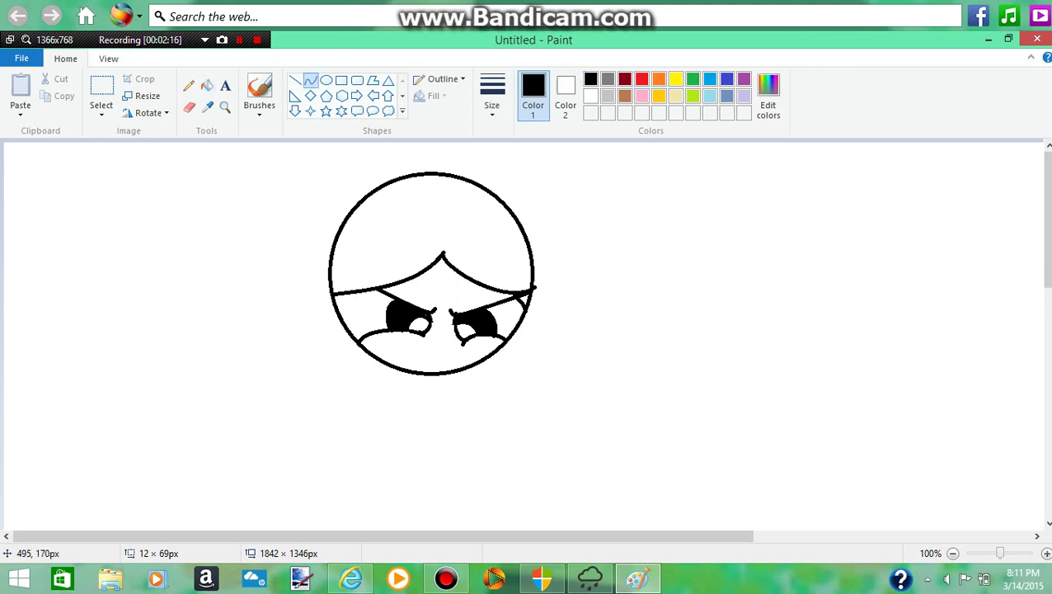
pyautogui.moveTo(371, 291)
pyautogui.mouseDown()
pyautogui.moveTo(369, 342)
pyautogui.moveTo(360, 290)
pyautogui.moveTo(360, 323)
pyautogui.mouseUp()
# Fill the irises of both eyes with turquoise blue.
pyautogui.click(207, 84)
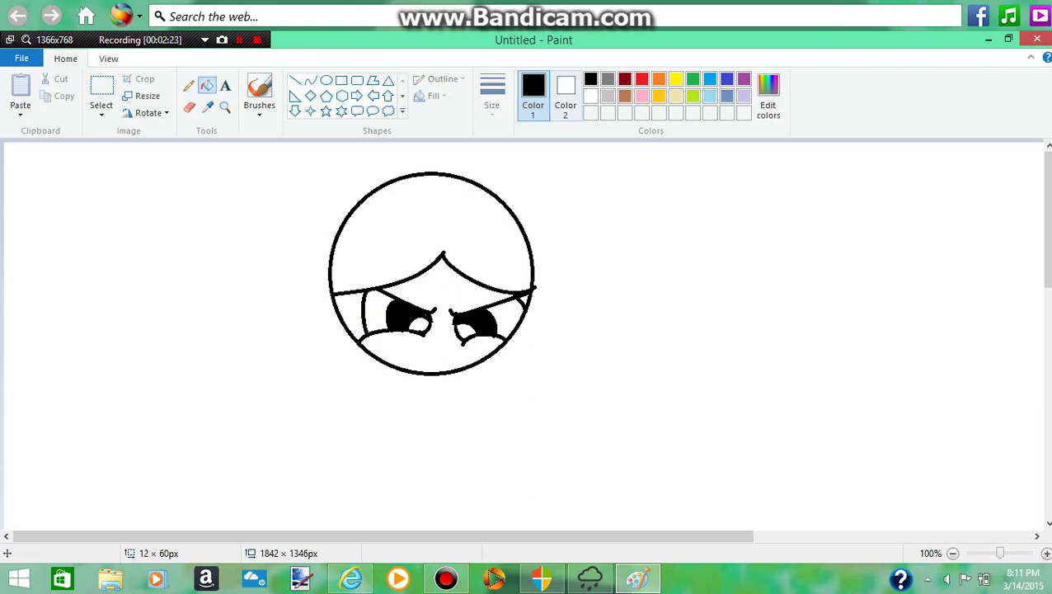
pyautogui.click(709, 79)
pyautogui.click(375, 312)
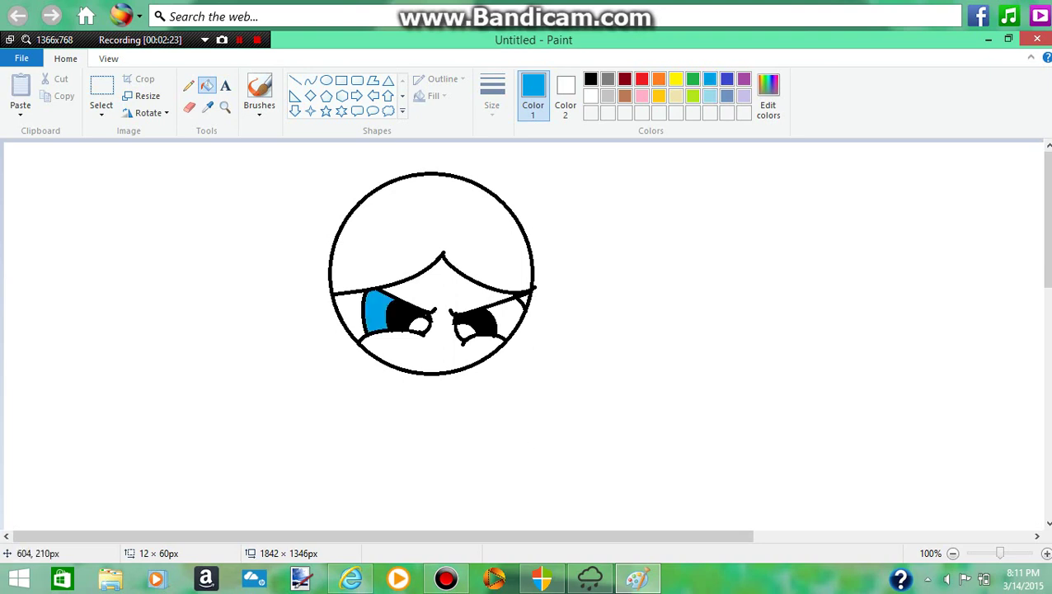
pyautogui.click(507, 309)
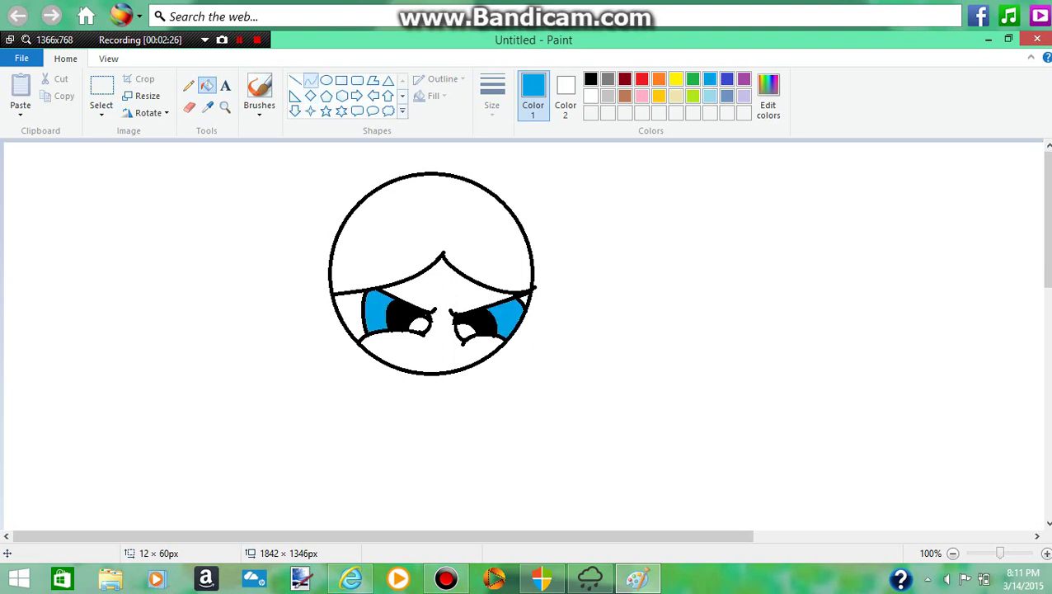
# Draw a small black upward-curving smile centred below the eyes, inside the lower part of the head circle.
pyautogui.click(310, 80)
pyautogui.moveTo(424, 356)
pyautogui.mouseDown()
pyautogui.moveTo(452, 338)
pyautogui.moveTo(449, 352)
pyautogui.moveTo(427, 350)
pyautogui.moveTo(452, 342)
pyautogui.moveTo(437, 350)
pyautogui.mouseUp()
pyautogui.hotkey('ctrl', 'z')
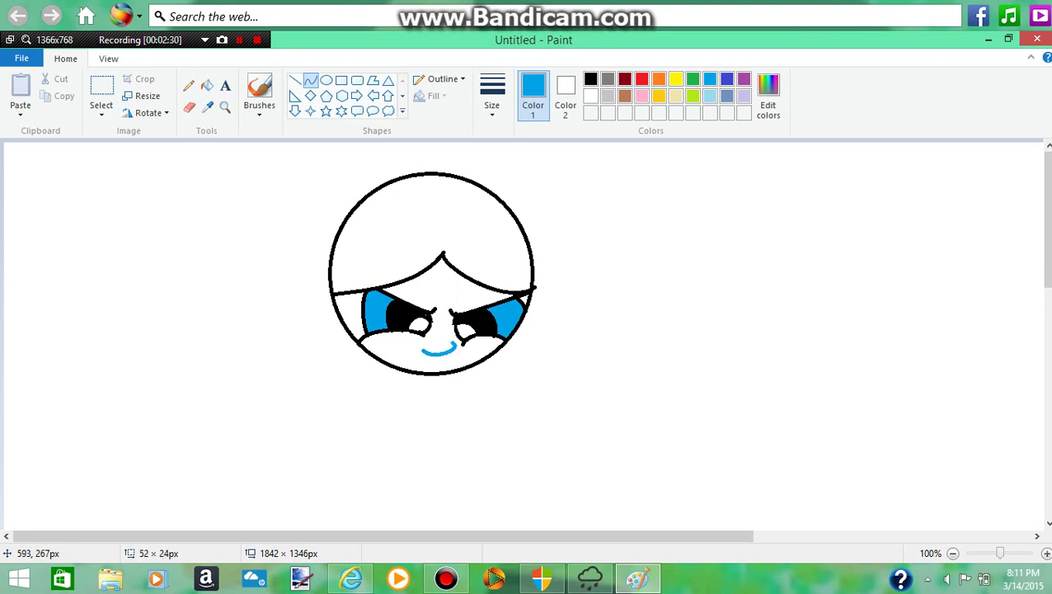
pyautogui.click(590, 79)
pyautogui.click(757, 322)
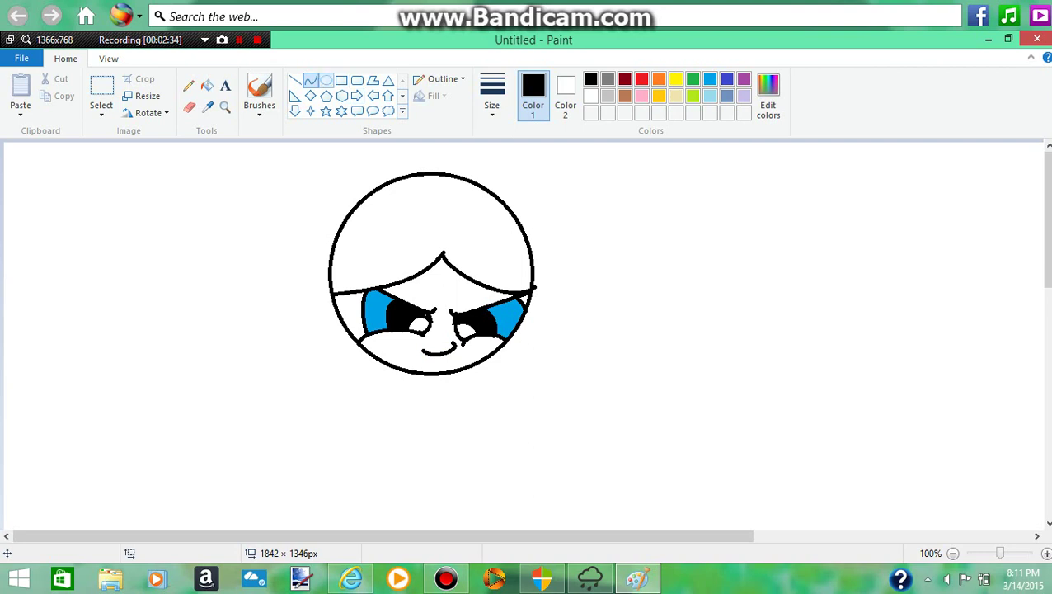
# Try a circle over the head's upper-left edge with the current thick outline, and undo it.
pyautogui.click(326, 80)
pyautogui.moveTo(359, 194)
pyautogui.mouseDown()
pyautogui.moveTo(320, 268)
pyautogui.moveTo(281, 256)
pyautogui.moveTo(281, 279)
pyautogui.mouseUp()
pyautogui.hotkey('ctrl', 'z')
# Set the outline to the second-thinnest width and try a circle over the head's upper-left edge, undoing the circle.
pyautogui.click(493, 98)
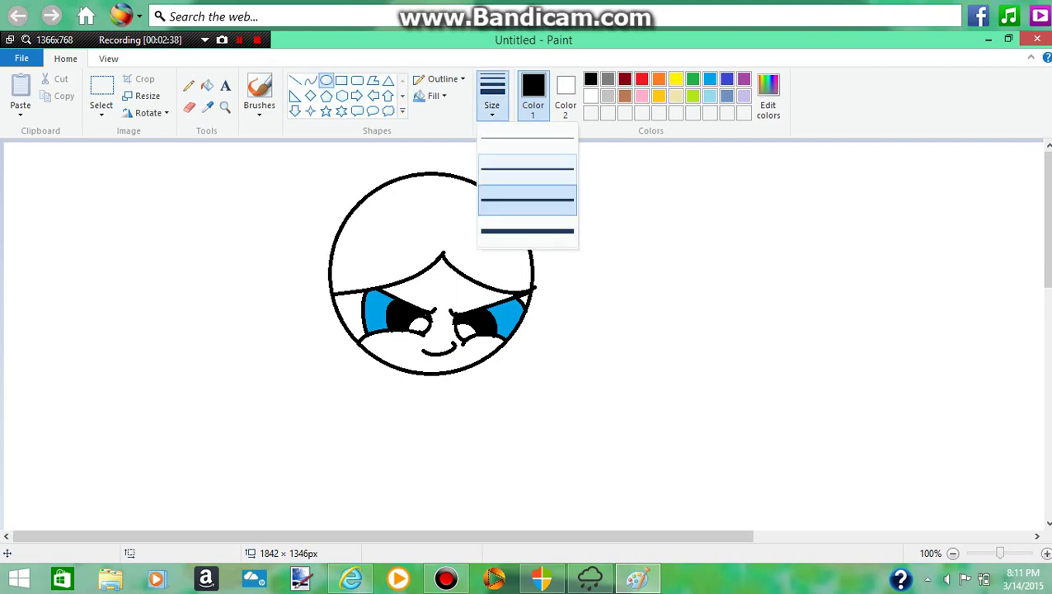
pyautogui.click(524, 168)
pyautogui.moveTo(364, 188); pyautogui.dragTo(282, 269)
pyautogui.click(445, 209)
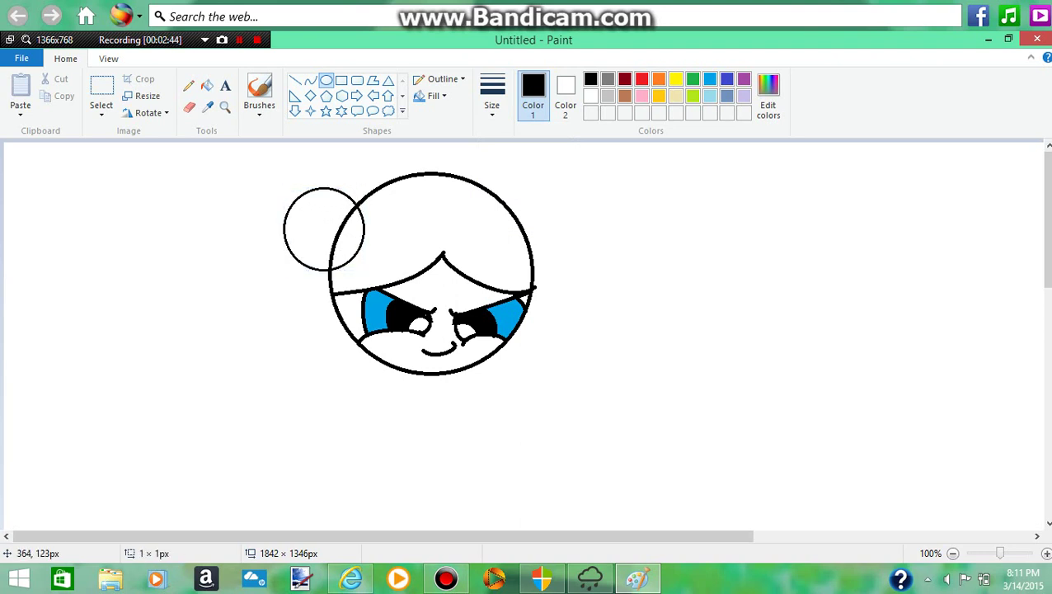
pyautogui.moveTo(285, 237); pyautogui.dragTo(307, 301)
pyautogui.hotkey('ctrl', 'z')
pyautogui.click(311, 81)
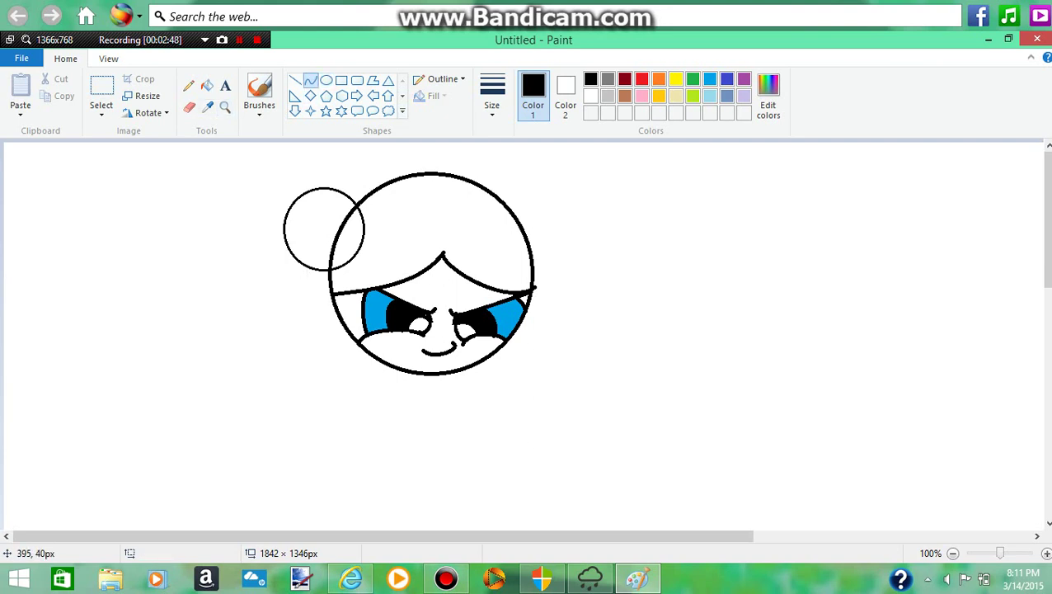
pyautogui.hotkey('ctrl', 'z')
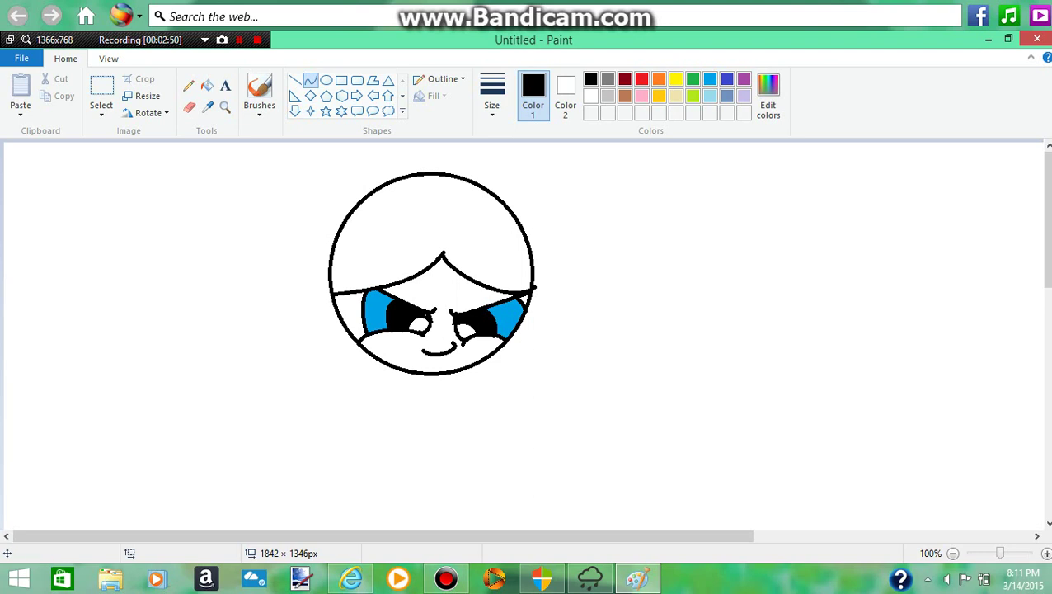
# Draw a thin black circle about 105 × 106 px over the head's left edge, reaching down to the end of the hairline.
pyautogui.click(327, 80)
pyautogui.moveTo(359, 201); pyautogui.dragTo(279, 282)
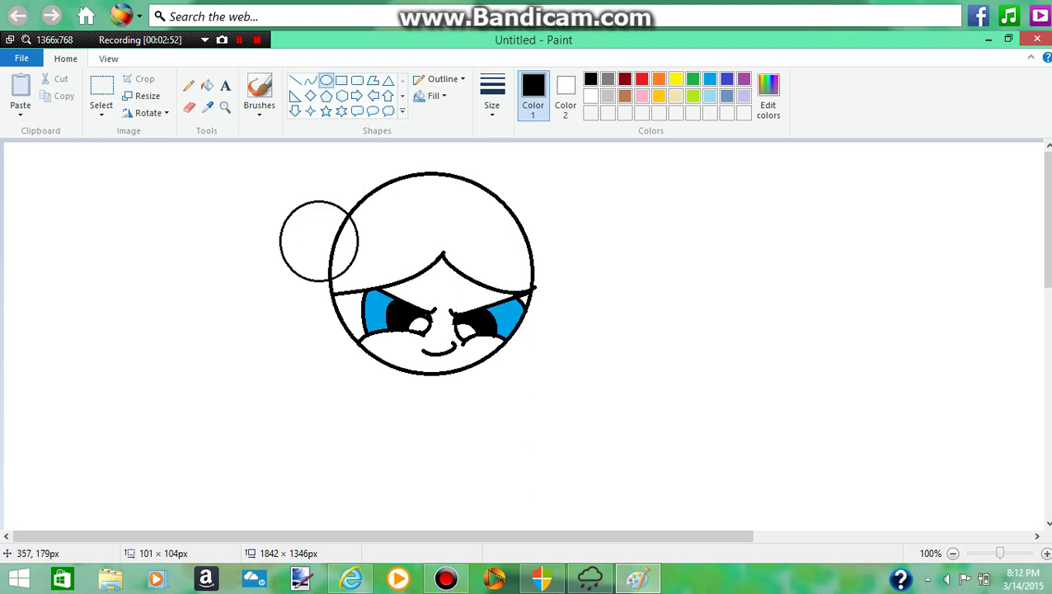
pyautogui.hotkey('ctrl', 'z')
pyautogui.moveTo(366, 203); pyautogui.dragTo(284, 287)
pyautogui.moveTo(358, 248); pyautogui.dragTo(350, 256)
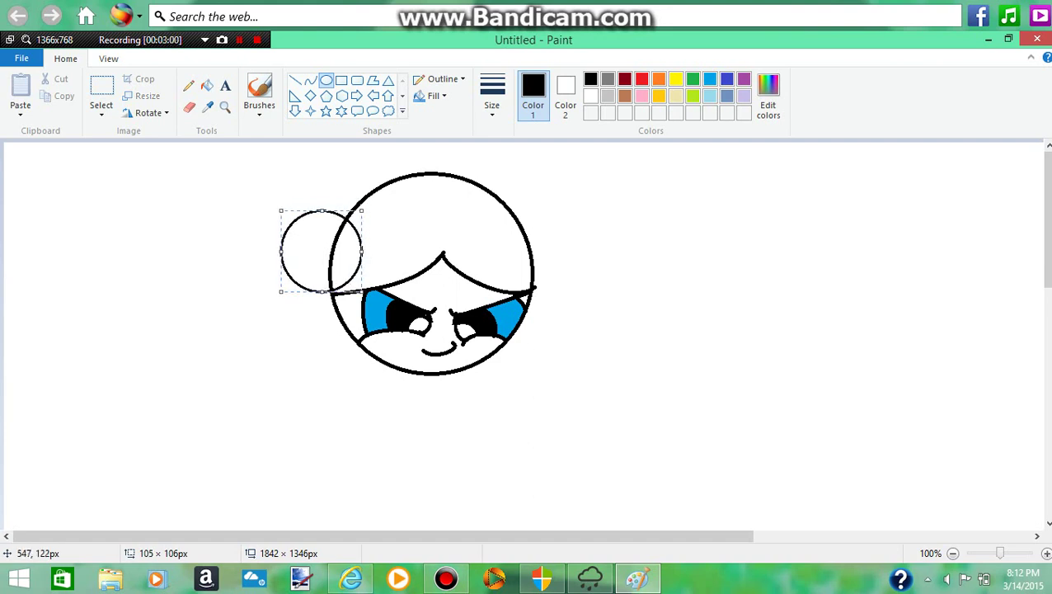
pyautogui.click(456, 246)
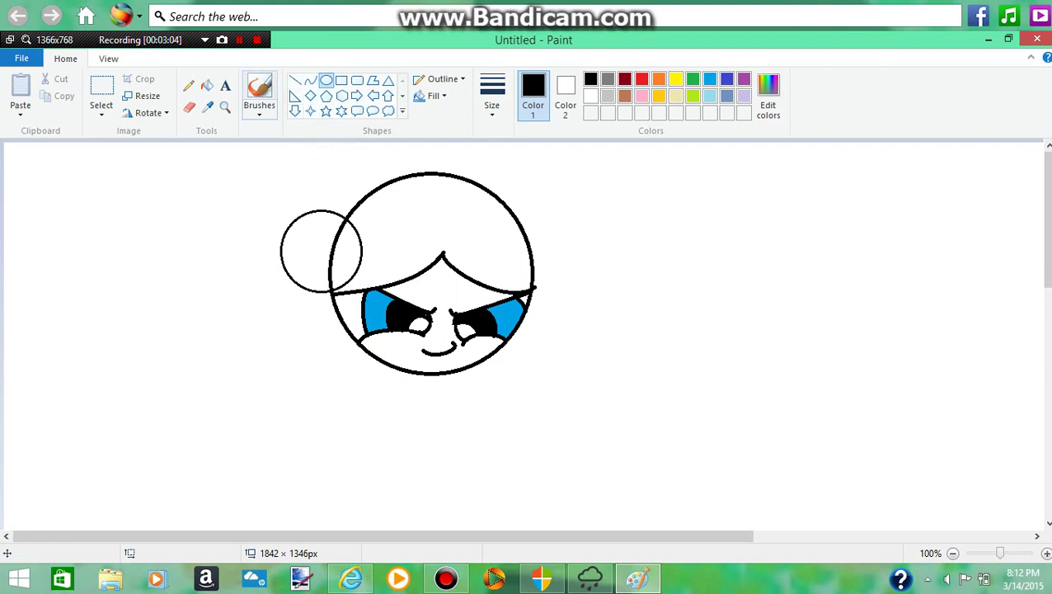
# Draw the left pigtail's outer edge as a gentle curve from the small circle's outer side downward, about 32 × 187 px.
pyautogui.click(225, 107)
pyautogui.click(314, 288)
pyautogui.click(404, 325)
pyautogui.click(777, 491)
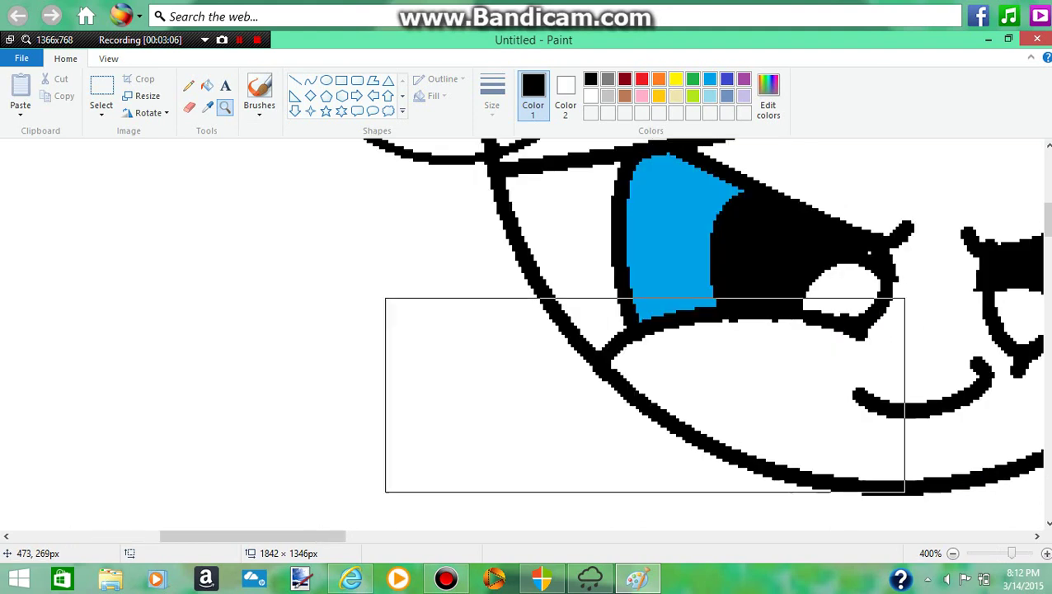
pyautogui.scroll(3, 499, 312)
pyautogui.scroll(2, 499, 311)
pyautogui.click(108, 58)
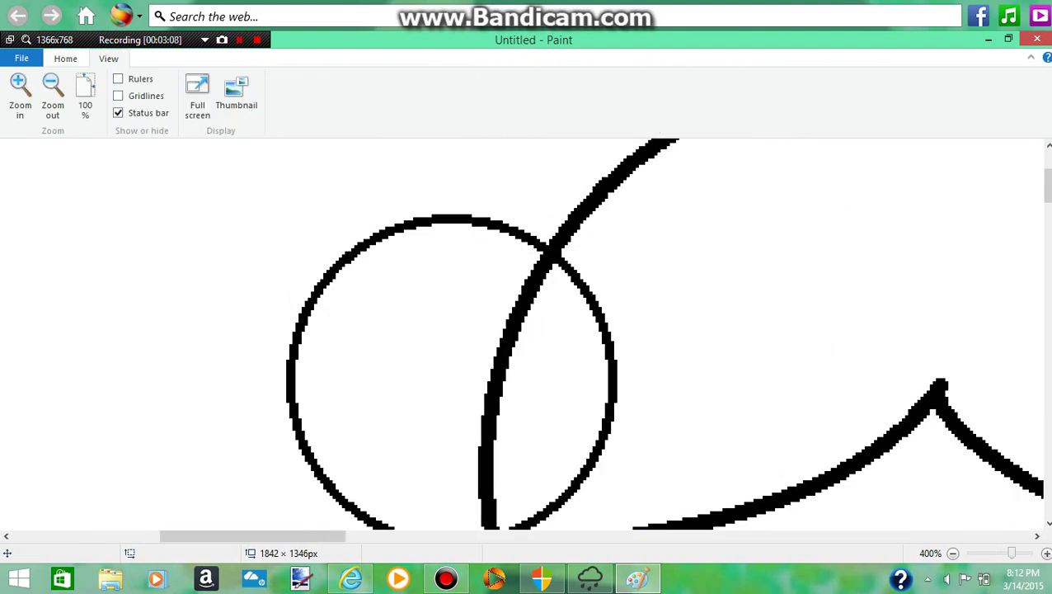
pyautogui.scroll(1, 342, 112)
pyautogui.scroll(-1, 310, 81)
pyautogui.scroll(2, 323, 174)
pyautogui.click(66, 59)
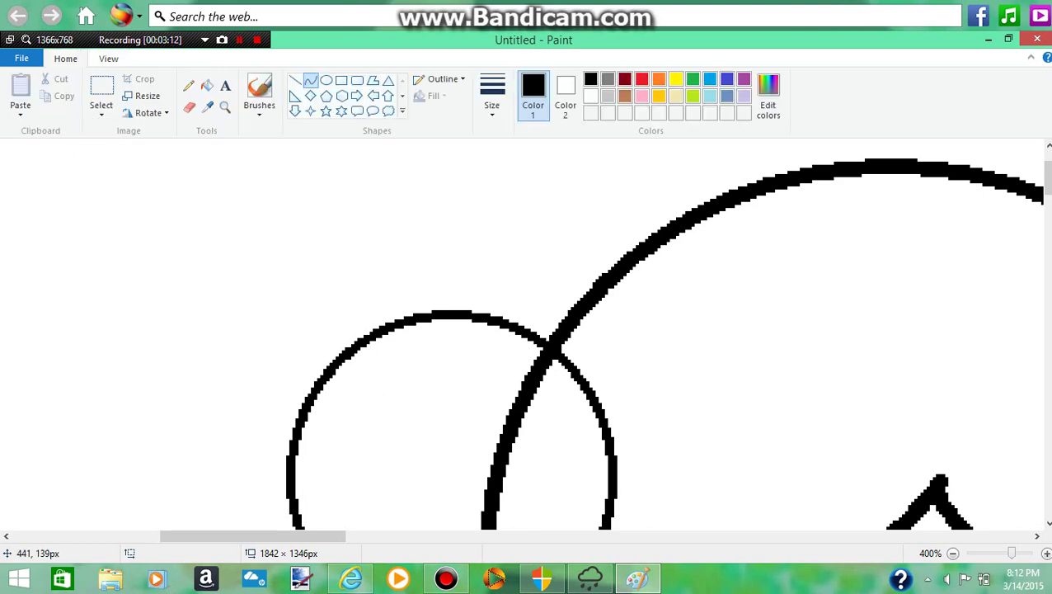
pyautogui.scroll(-5, 528, 334)
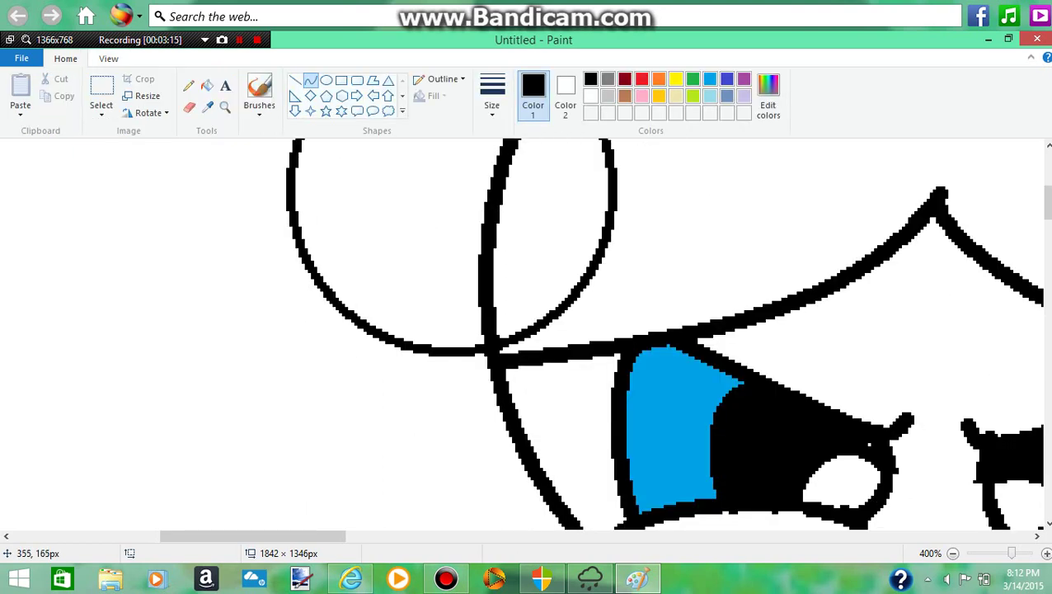
pyautogui.moveTo(293, 240); pyautogui.dragTo(393, 529)
pyautogui.scroll(-6, 399, 489)
pyautogui.moveTo(354, 318); pyautogui.dragTo(364, 291)
pyautogui.scroll(4, 390, 279)
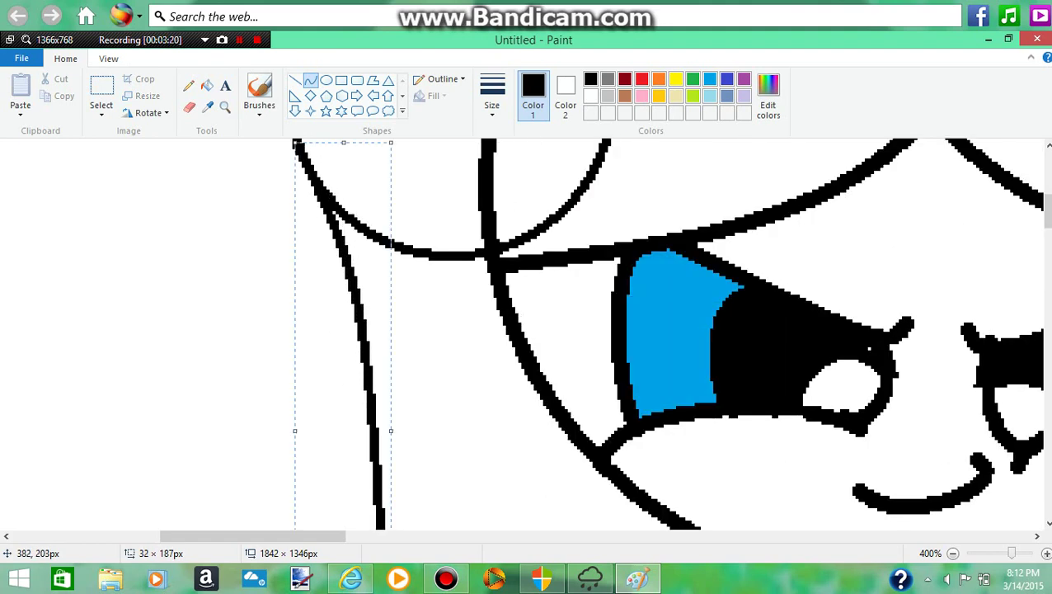
# Resize the left pigtail's outer edge curve to about 28 × 206 px, extending it further down.
pyautogui.scroll(-5, 363, 264)
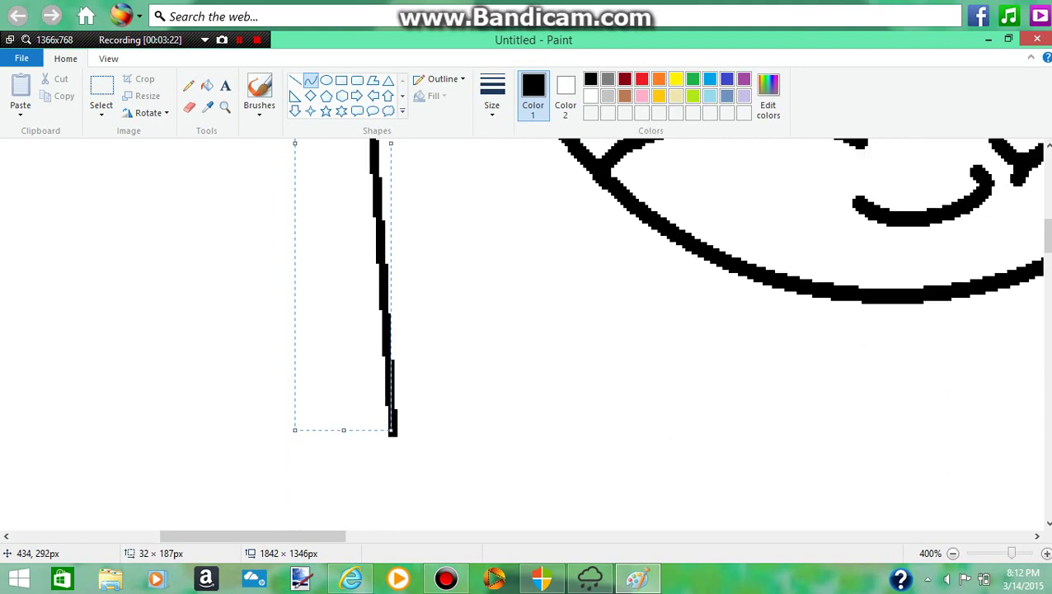
pyautogui.moveTo(391, 429); pyautogui.dragTo(378, 487)
pyautogui.scroll(4, 382, 478)
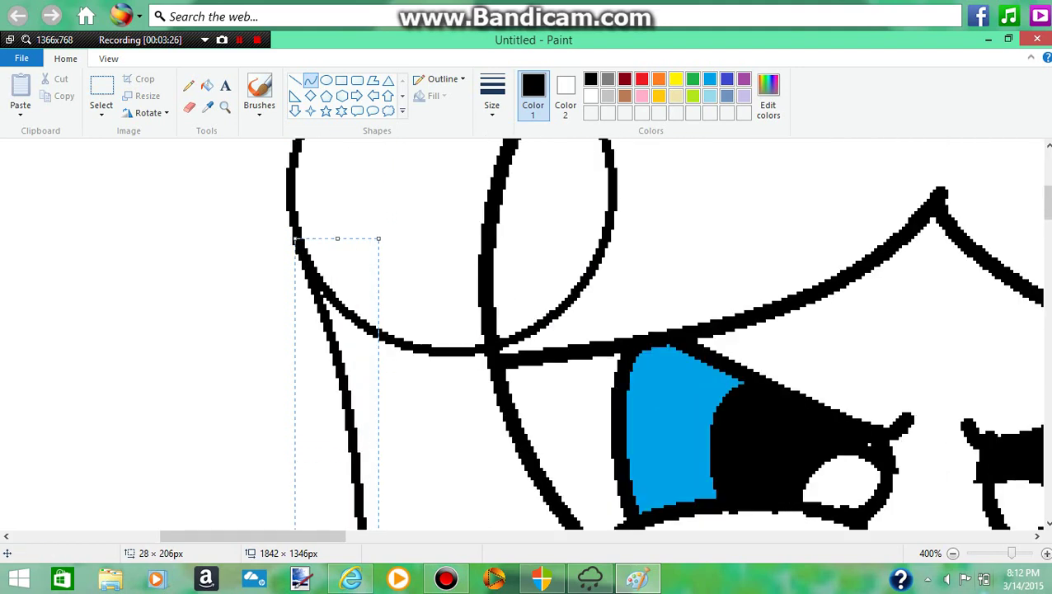
pyautogui.click(952, 552)
pyautogui.click(953, 552)
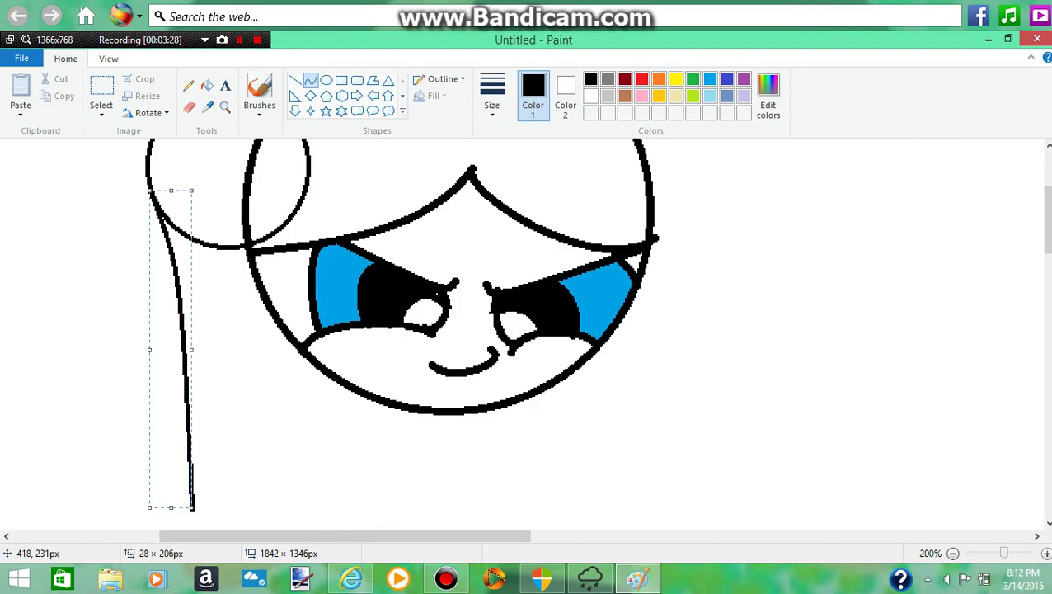
pyautogui.scroll(3, 528, 334)
pyautogui.scroll(-2, 528, 334)
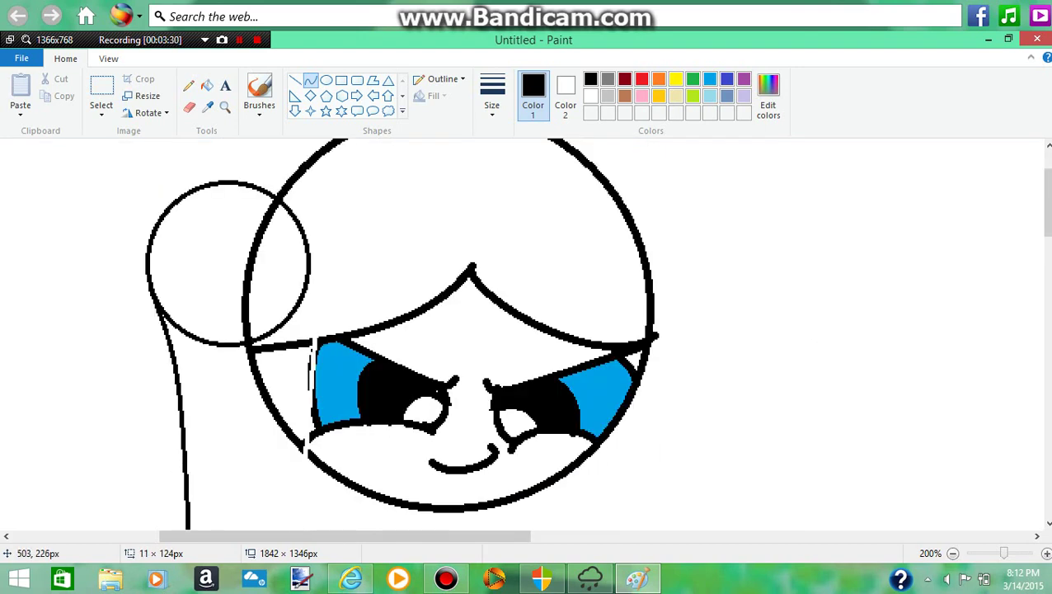
pyautogui.hotkey('ctrl', 'z')
pyautogui.scroll(-3, 577, 479)
pyautogui.scroll(2, 524, 478)
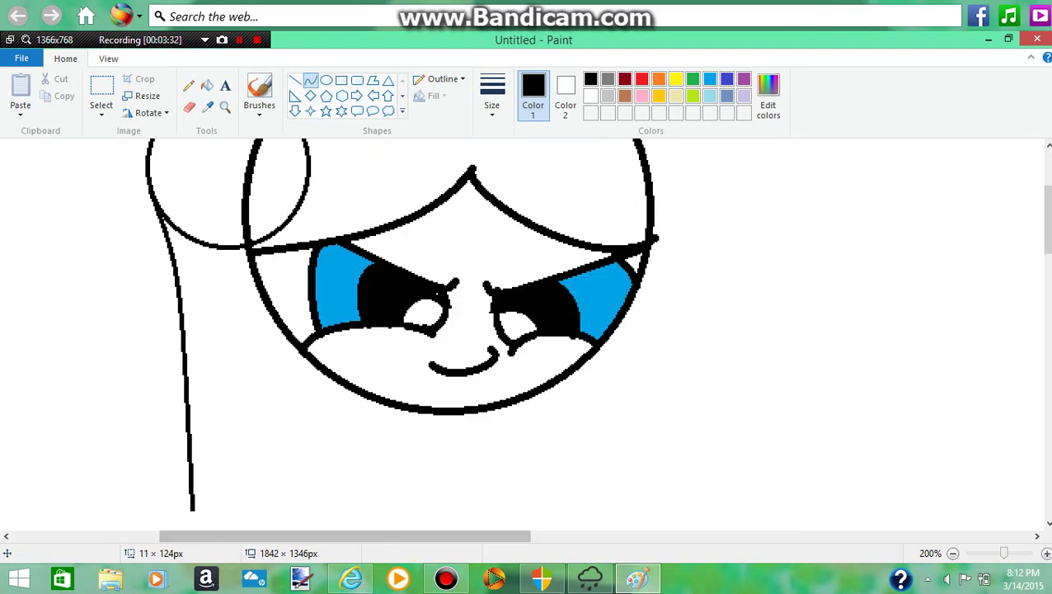
# Try inner edges for the left pigtail, including one about 41 × 175 px from its tip to the head, and undo them.
pyautogui.moveTo(195, 512)
pyautogui.mouseDown()
pyautogui.moveTo(258, 313)
pyautogui.moveTo(253, 245)
pyautogui.moveTo(241, 276)
pyautogui.mouseUp()
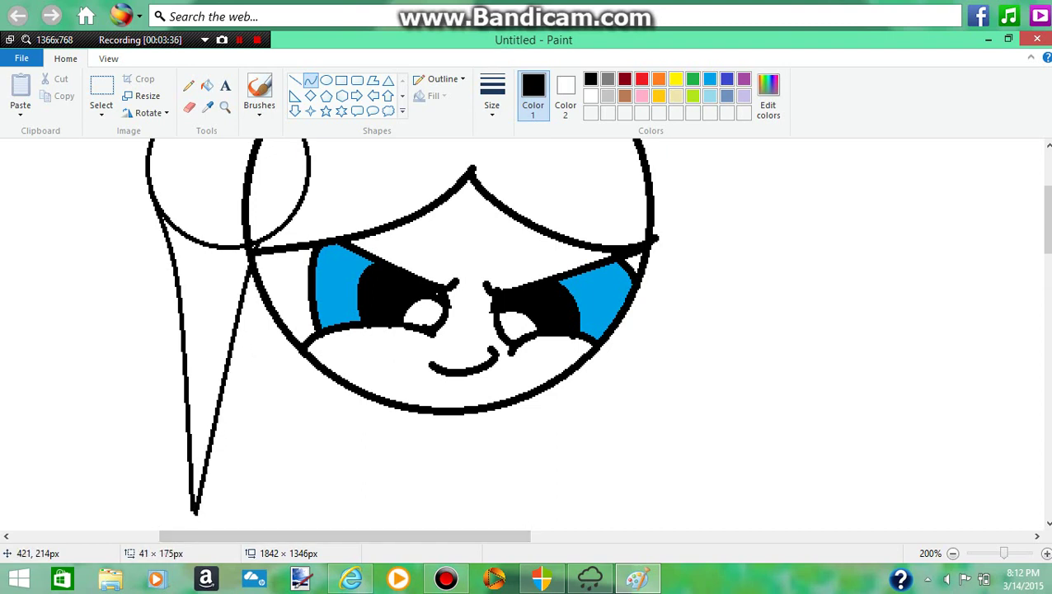
pyautogui.hotkey('ctrl', 'z')
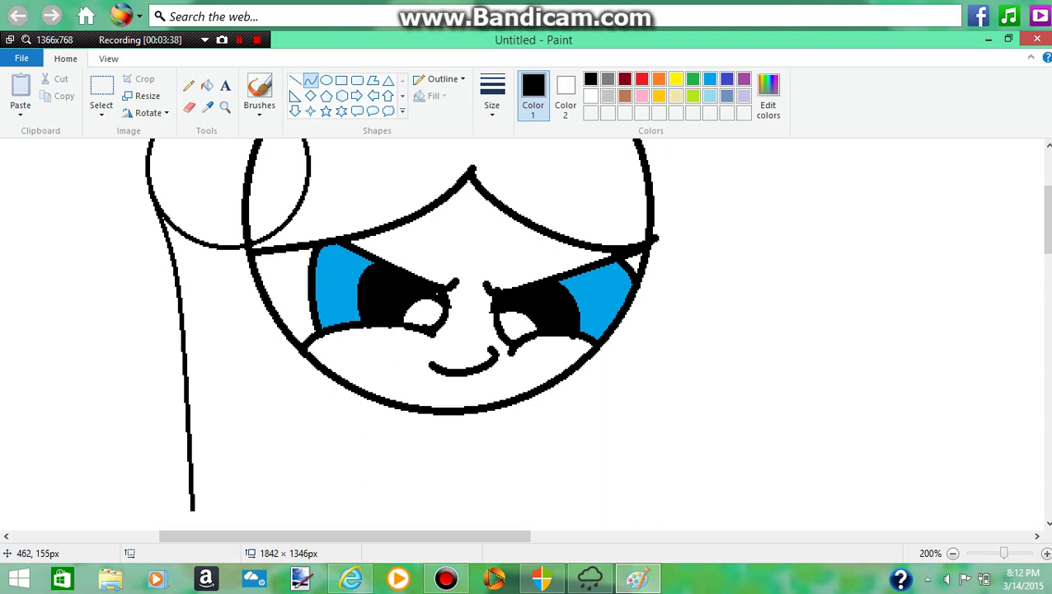
pyautogui.moveTo(307, 187); pyautogui.dragTo(263, 399)
pyautogui.hotkey('ctrl', 'z')
# Draw the left pigtail's curved inner edge from the small circle's inner side down to the tip, about 73 × 205 px.
pyautogui.moveTo(302, 198); pyautogui.dragTo(192, 511)
pyautogui.moveTo(266, 288); pyautogui.dragTo(266, 260)
pyautogui.click(266, 260)
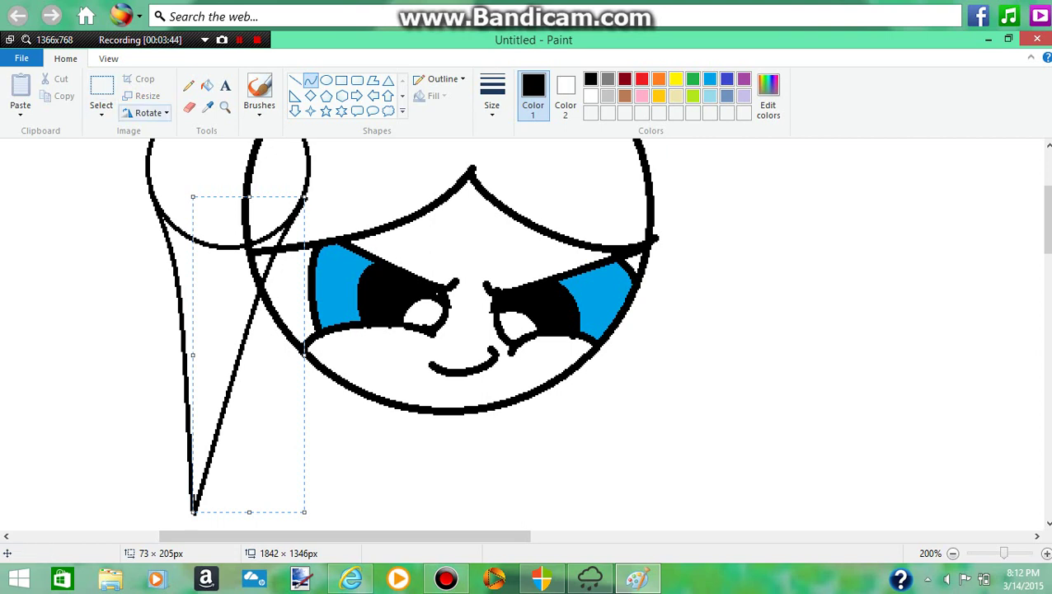
# Try erasing the small circle's lower arc where it crosses the left pigtail, and undo the erasure.
pyautogui.click(189, 107)
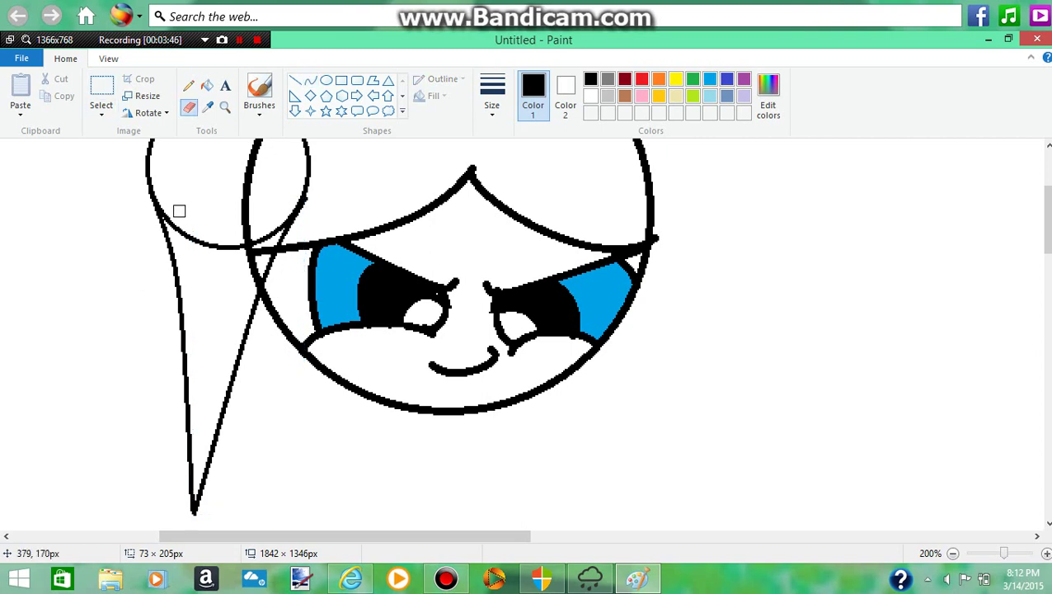
pyautogui.moveTo(1051, 593)
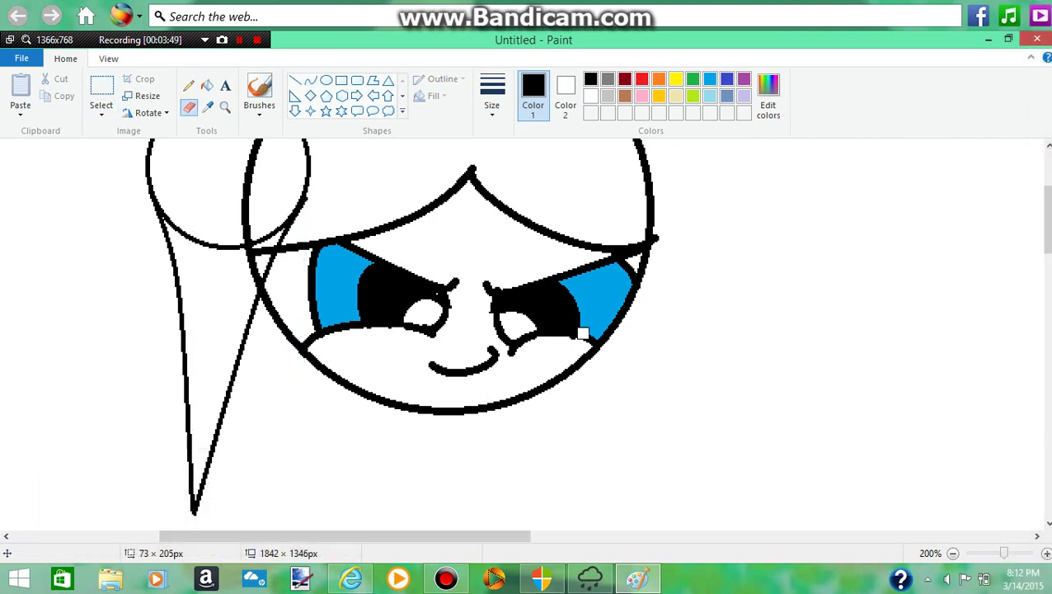
pyautogui.moveTo(167, 207)
pyautogui.mouseDown()
pyautogui.moveTo(188, 237)
pyautogui.moveTo(240, 247)
pyautogui.mouseUp()
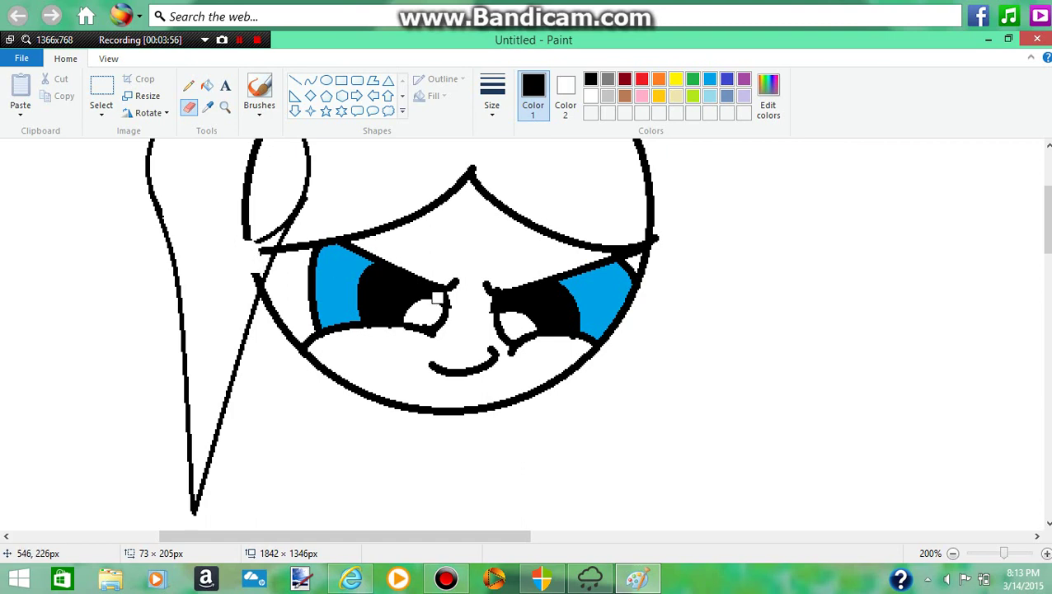
pyautogui.hotkey('ctrl', 'z')
# Erase the left pigtail's lines inside the head and the small circle's lower arc across the pigtail.
pyautogui.scroll(3, 305, 212)
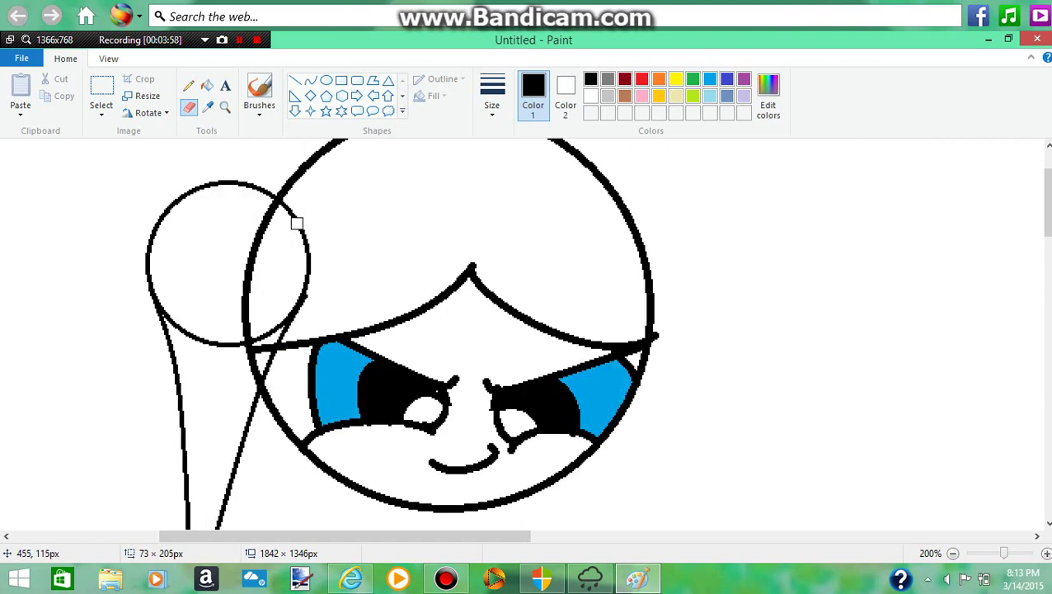
pyautogui.moveTo(289, 207)
pyautogui.mouseDown()
pyautogui.moveTo(306, 276)
pyautogui.moveTo(315, 274)
pyautogui.moveTo(272, 332)
pyautogui.mouseUp()
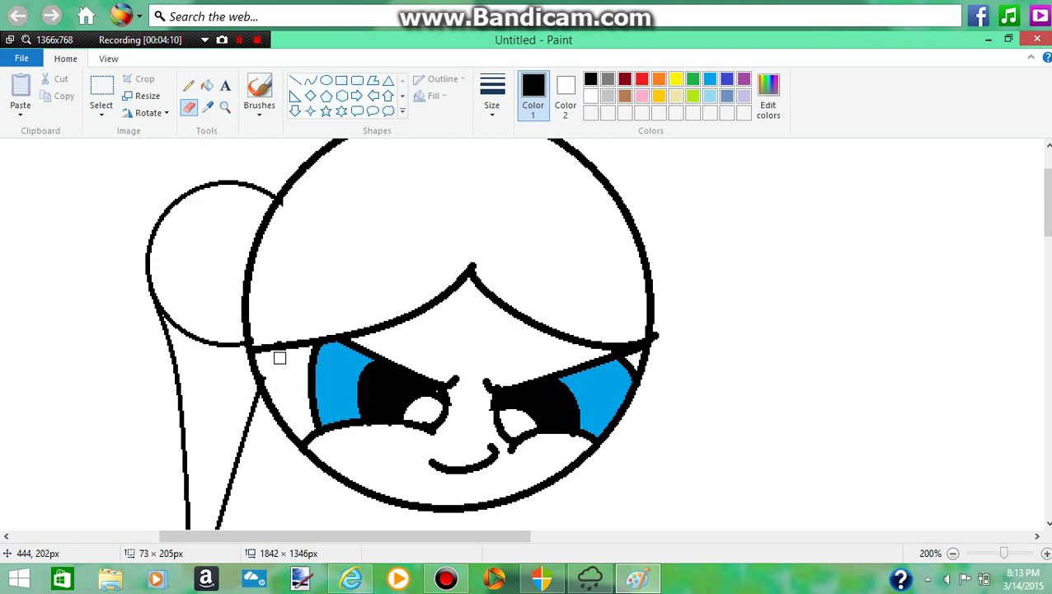
pyautogui.moveTo(170, 306)
pyautogui.mouseDown()
pyautogui.moveTo(179, 329)
pyautogui.moveTo(235, 346)
pyautogui.mouseUp()
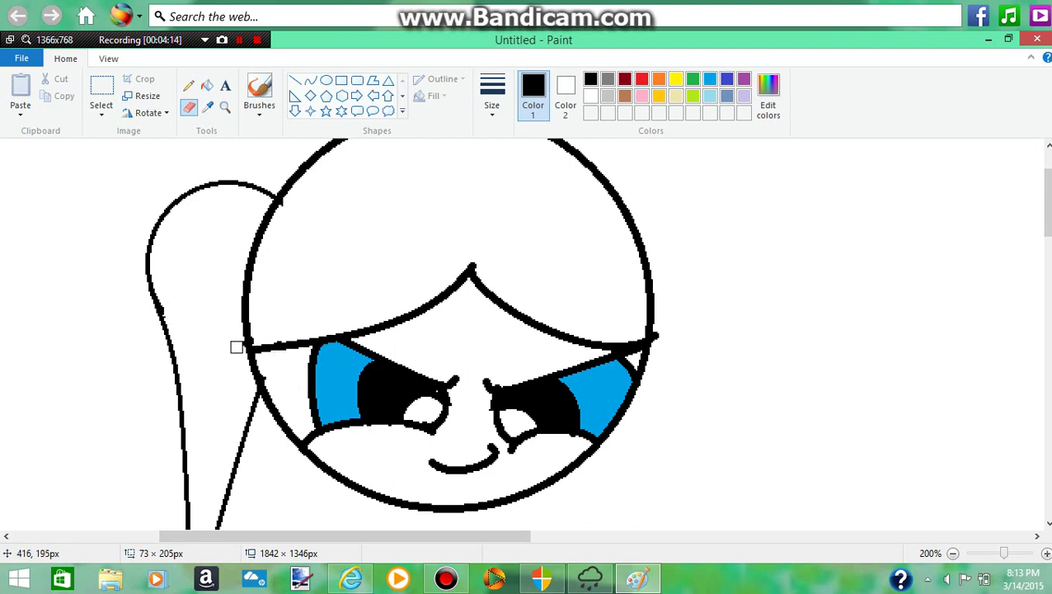
pyautogui.scroll(-1, 235, 330)
pyautogui.scroll(2, 235, 312)
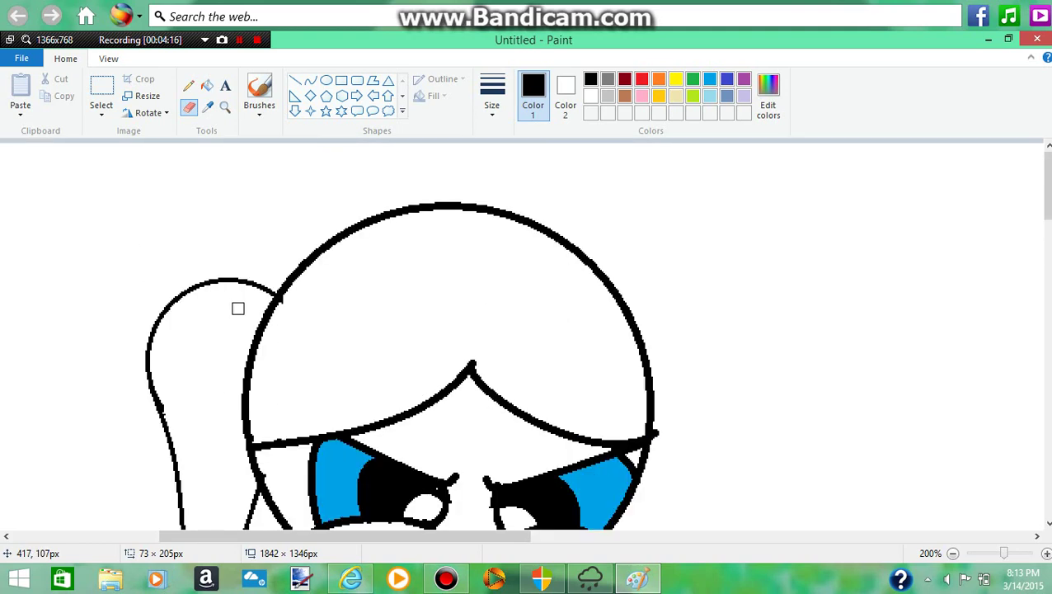
# Draw a thin black circle about 90 × 92 px over the head's right edge, just above the hairline.
pyautogui.scroll(-1, 241, 293)
pyautogui.click(326, 80)
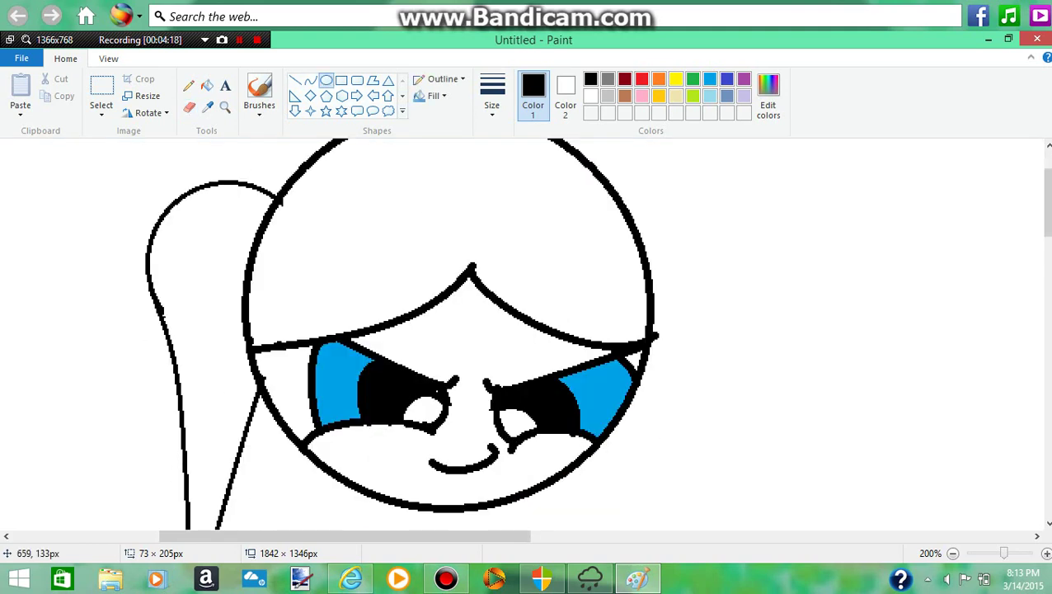
pyautogui.moveTo(693, 188); pyautogui.dragTo(550, 331)
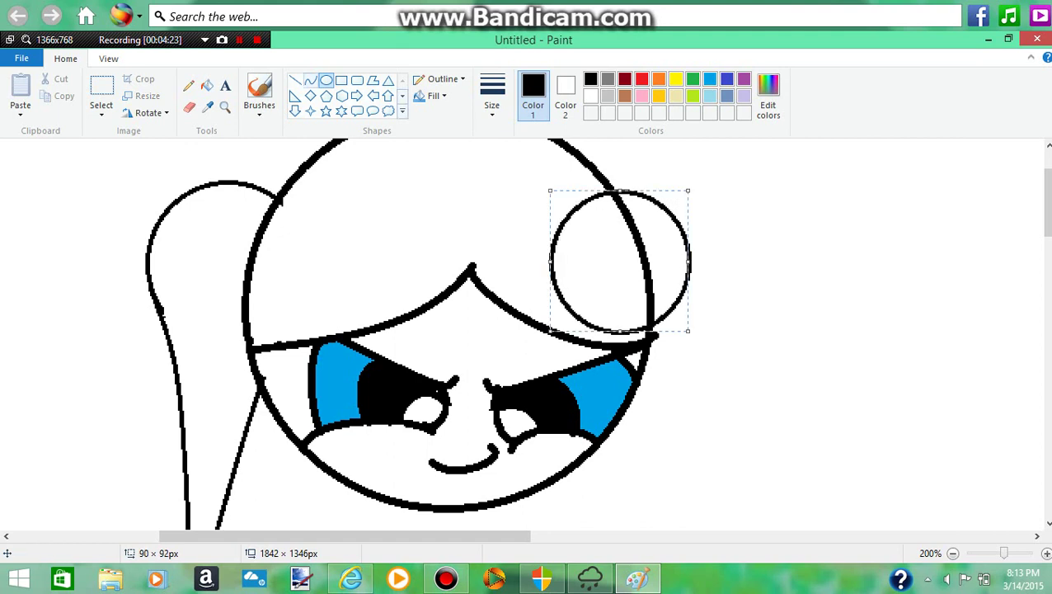
# Draw the right pigtail's inner edge from the new circle's inner side down past the chin, about 46 × 226 px.
pyautogui.click(310, 80)
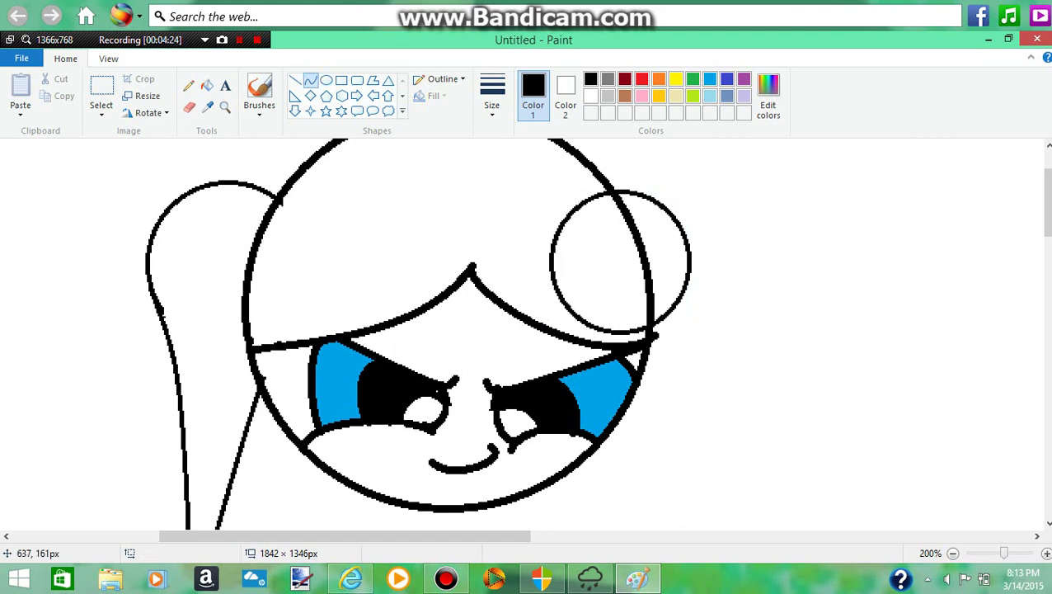
pyautogui.moveTo(553, 270)
pyautogui.mouseDown()
pyautogui.moveTo(623, 432)
pyautogui.moveTo(620, 369)
pyautogui.moveTo(622, 424)
pyautogui.mouseUp()
pyautogui.click(597, 266)
pyautogui.click(584, 283)
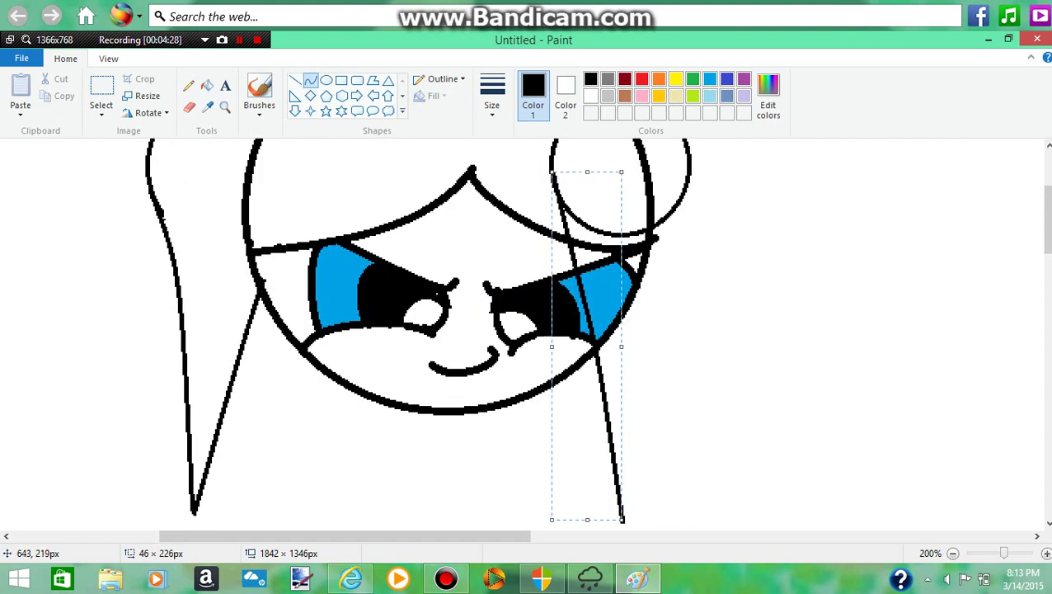
pyautogui.moveTo(585, 282)
pyautogui.mouseDown()
pyautogui.moveTo(585, 271)
pyautogui.moveTo(585, 281)
pyautogui.mouseUp()
pyautogui.click(672, 423)
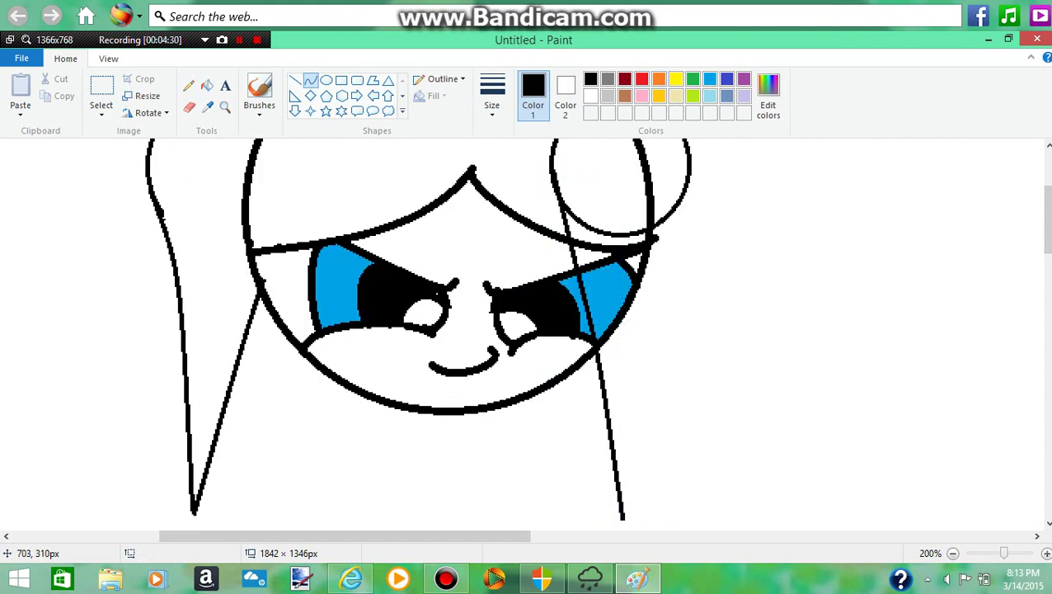
pyautogui.moveTo(622, 515); pyautogui.dragTo(666, 349)
pyautogui.click(673, 224)
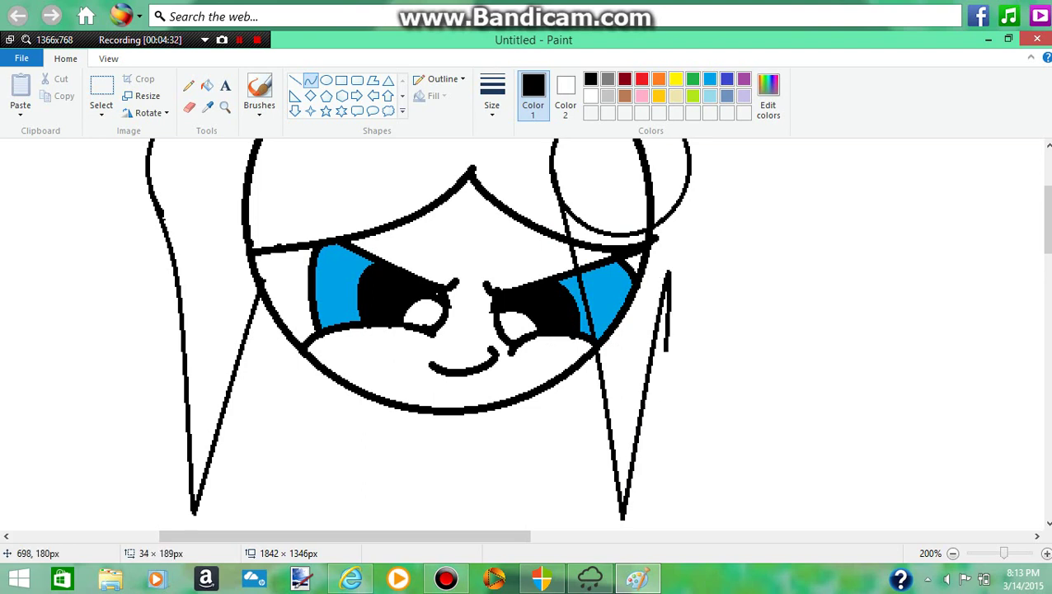
pyautogui.hotkey('ctrl', 'z')
# Draw the right pigtail's outer edge from the circle's outer side down to the tip, about 44 × 236 px.
pyautogui.moveTo(690, 165); pyautogui.dragTo(625, 525)
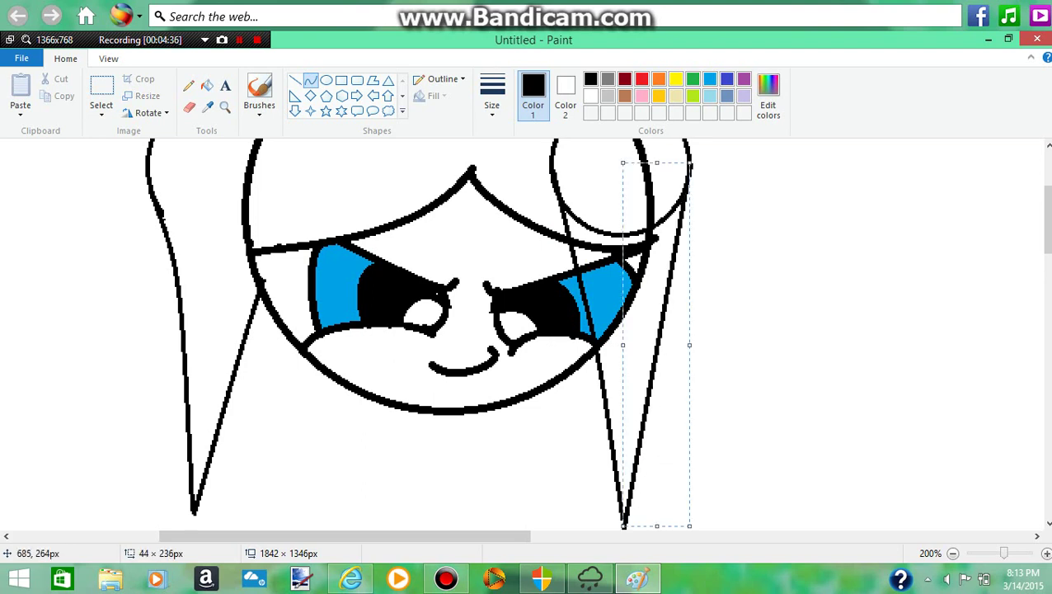
pyautogui.click(787, 273)
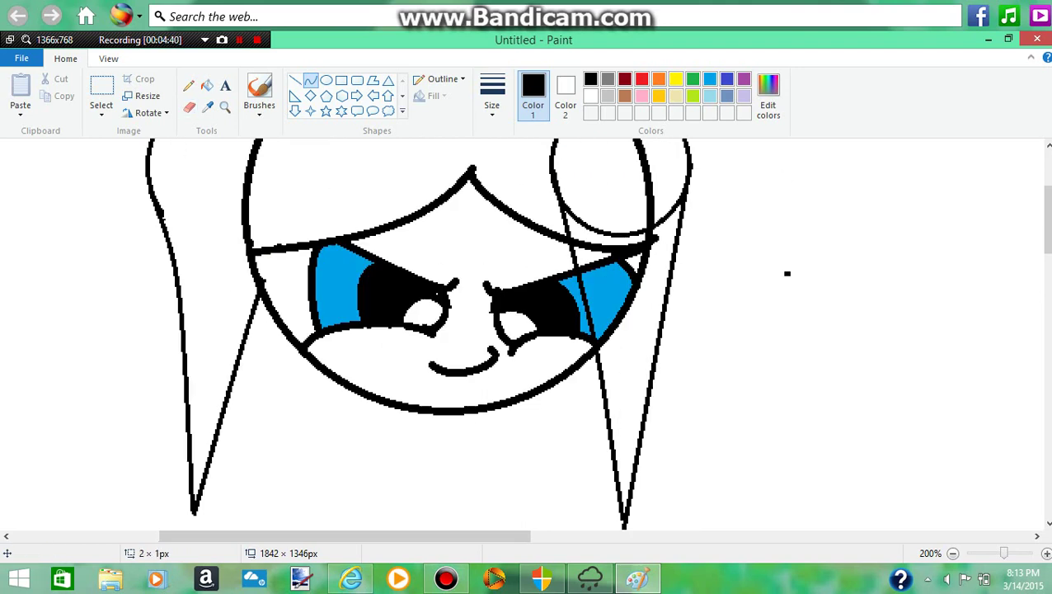
# Erase the head, eye, hairline and circle lines inside the right pigtail, along with the stray dot beside it.
pyautogui.click(189, 107)
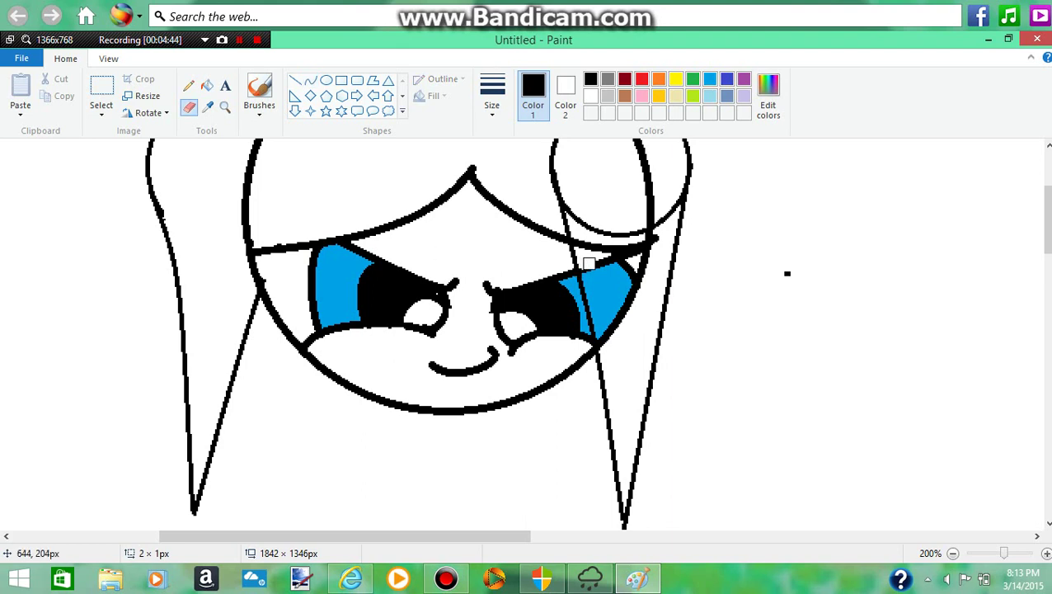
pyautogui.moveTo(588, 263)
pyautogui.mouseDown()
pyautogui.moveTo(602, 337)
pyautogui.moveTo(623, 296)
pyautogui.moveTo(606, 313)
pyautogui.mouseUp()
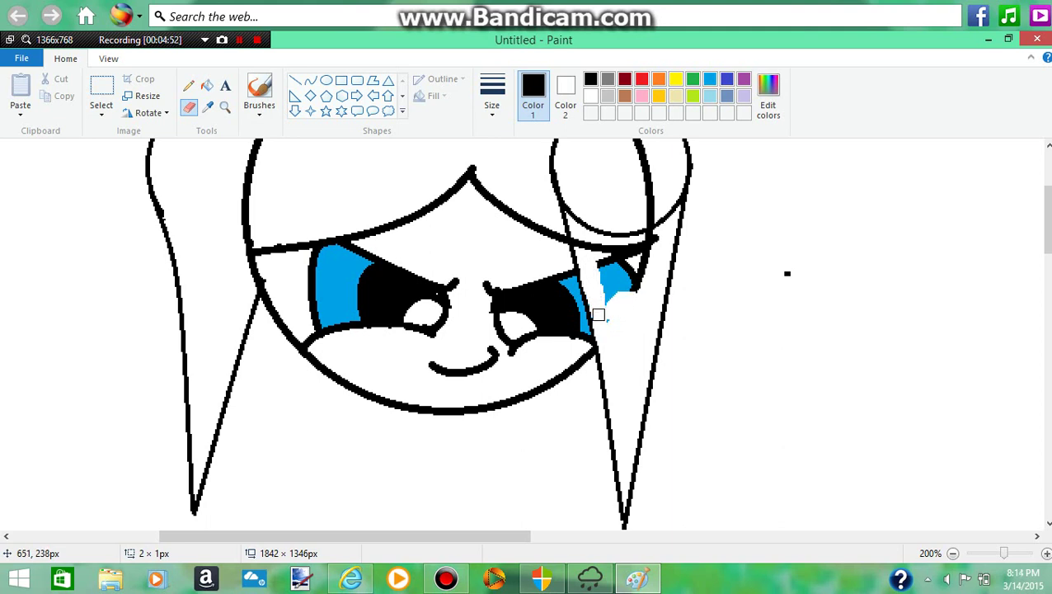
pyautogui.moveTo(607, 315)
pyautogui.mouseDown()
pyautogui.moveTo(601, 287)
pyautogui.moveTo(618, 295)
pyautogui.moveTo(576, 240)
pyautogui.moveTo(629, 246)
pyautogui.moveTo(654, 232)
pyautogui.moveTo(581, 220)
pyautogui.mouseUp()
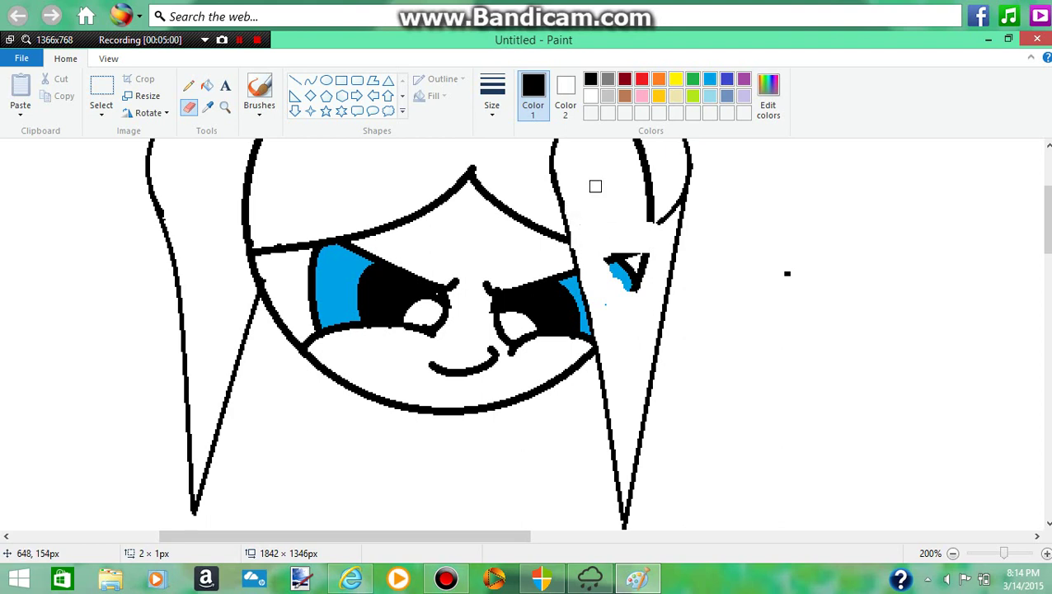
pyautogui.scroll(3, 610, 214)
pyautogui.moveTo(619, 301)
pyautogui.mouseDown()
pyautogui.moveTo(646, 382)
pyautogui.moveTo(629, 341)
pyautogui.moveTo(651, 338)
pyautogui.moveTo(640, 425)
pyautogui.moveTo(613, 458)
pyautogui.moveTo(625, 469)
pyautogui.moveTo(622, 440)
pyautogui.moveTo(634, 480)
pyautogui.moveTo(638, 445)
pyautogui.moveTo(620, 484)
pyautogui.moveTo(617, 459)
pyautogui.moveTo(606, 491)
pyautogui.moveTo(614, 505)
pyautogui.moveTo(635, 489)
pyautogui.moveTo(666, 409)
pyautogui.mouseUp()
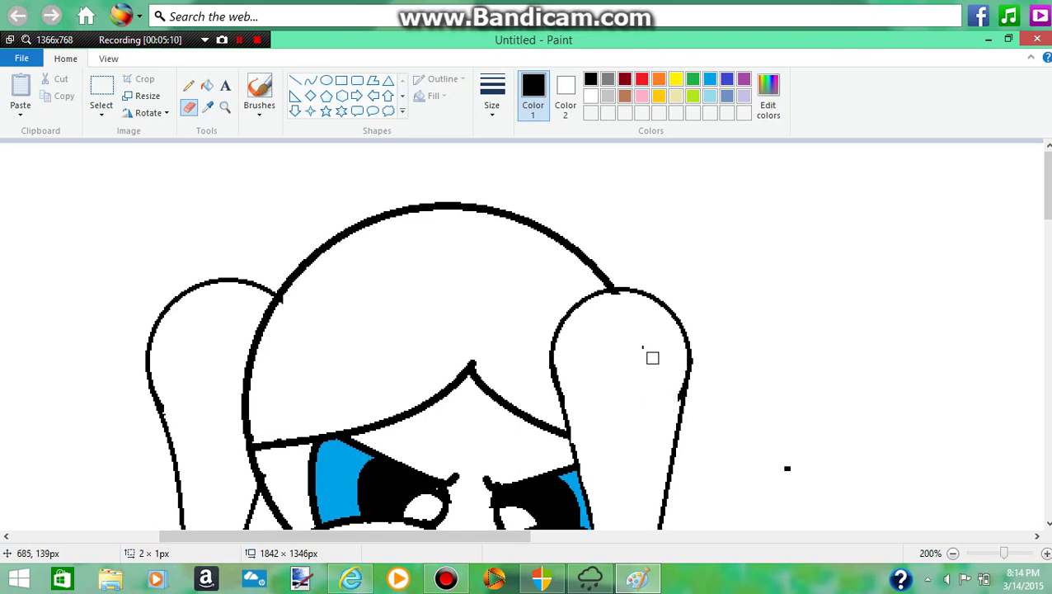
pyautogui.moveTo(651, 357); pyautogui.dragTo(635, 346)
pyautogui.moveTo(799, 469); pyautogui.dragTo(773, 464)
# Fill the hair on top of the head and both pigtails with yellow.
pyautogui.scroll(-2, 780, 466)
pyautogui.scroll(-3, 736, 411)
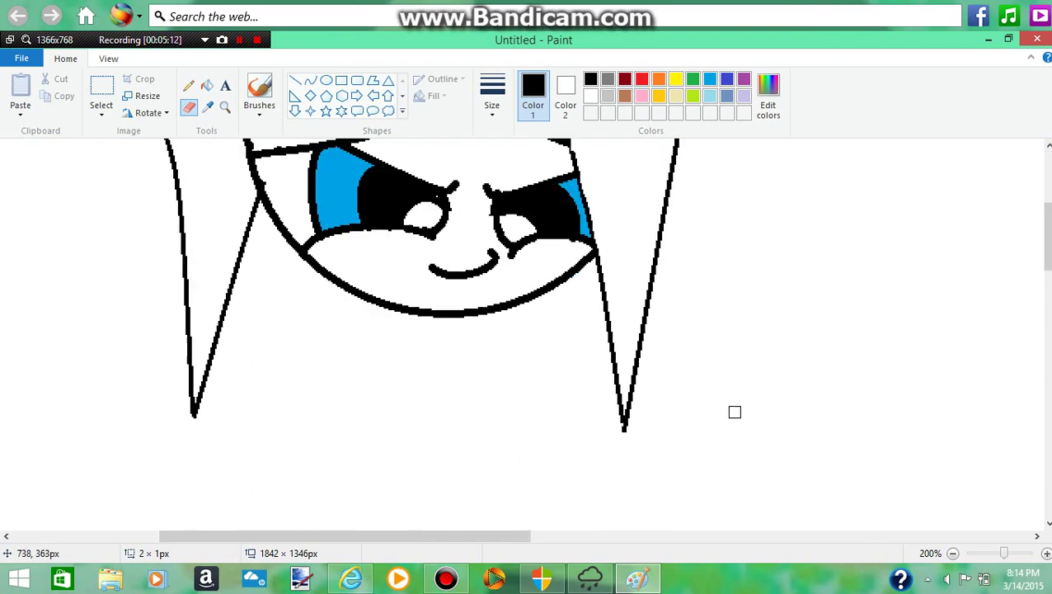
pyautogui.scroll(6, 702, 341)
pyautogui.scroll(-1, 693, 334)
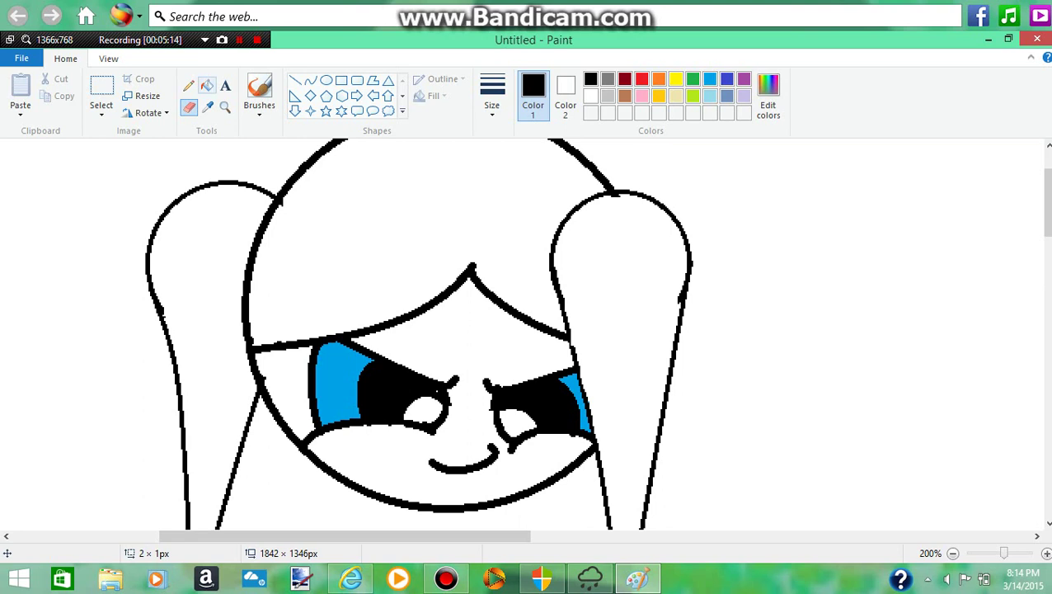
pyautogui.click(207, 85)
pyautogui.click(677, 79)
pyautogui.click(534, 247)
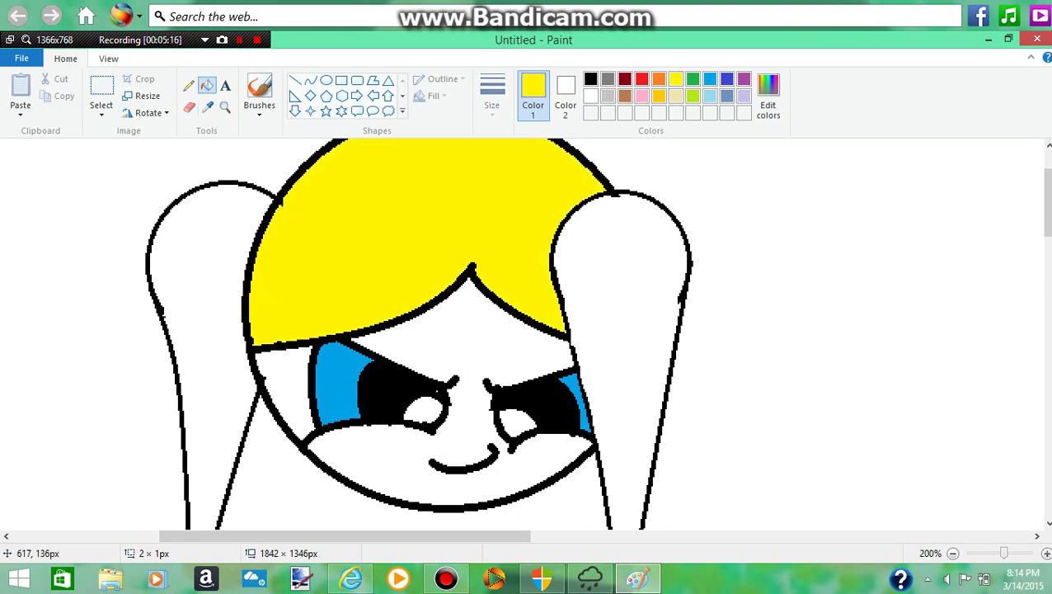
pyautogui.click(618, 282)
pyautogui.click(183, 317)
pyautogui.scroll(-2, 462, 346)
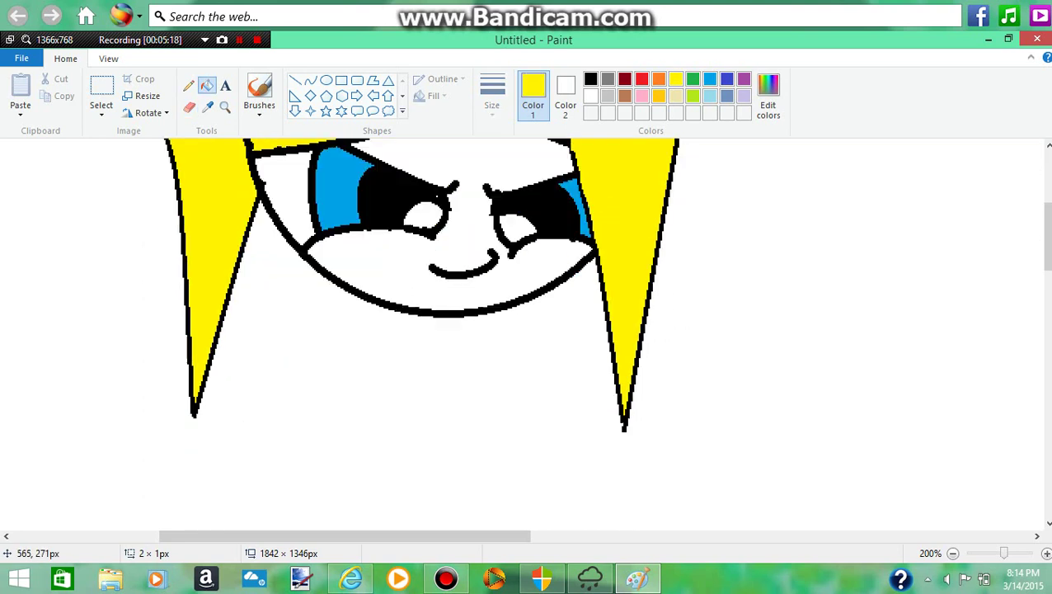
# Choose the Curve tool and set the secondary colour to black.
pyautogui.click(310, 80)
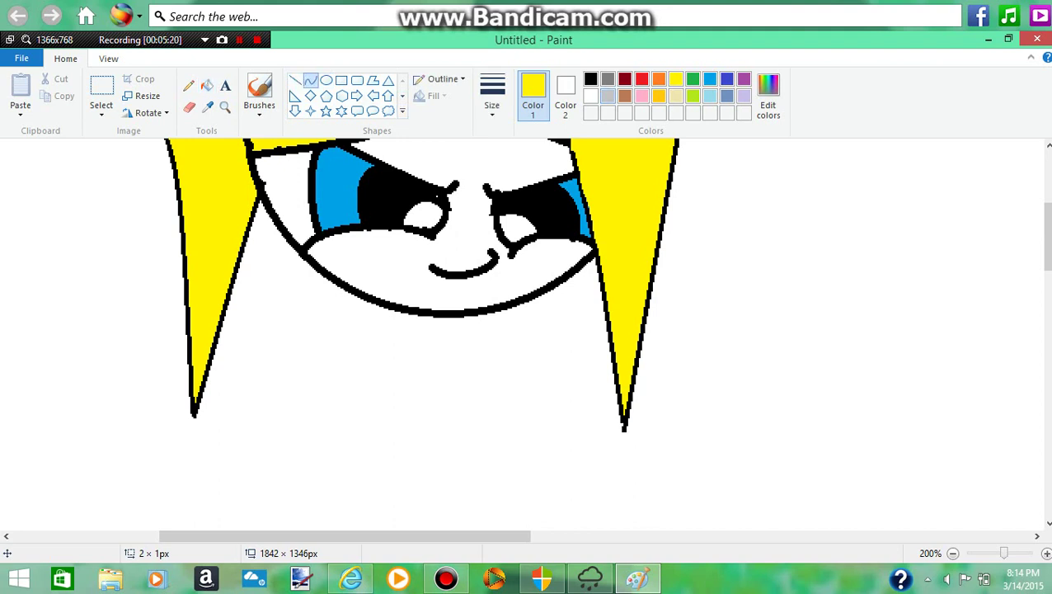
pyautogui.click(565, 95)
pyautogui.click(591, 78)
pyautogui.scroll(-3, 396, 198)
pyautogui.scroll(2, 396, 198)
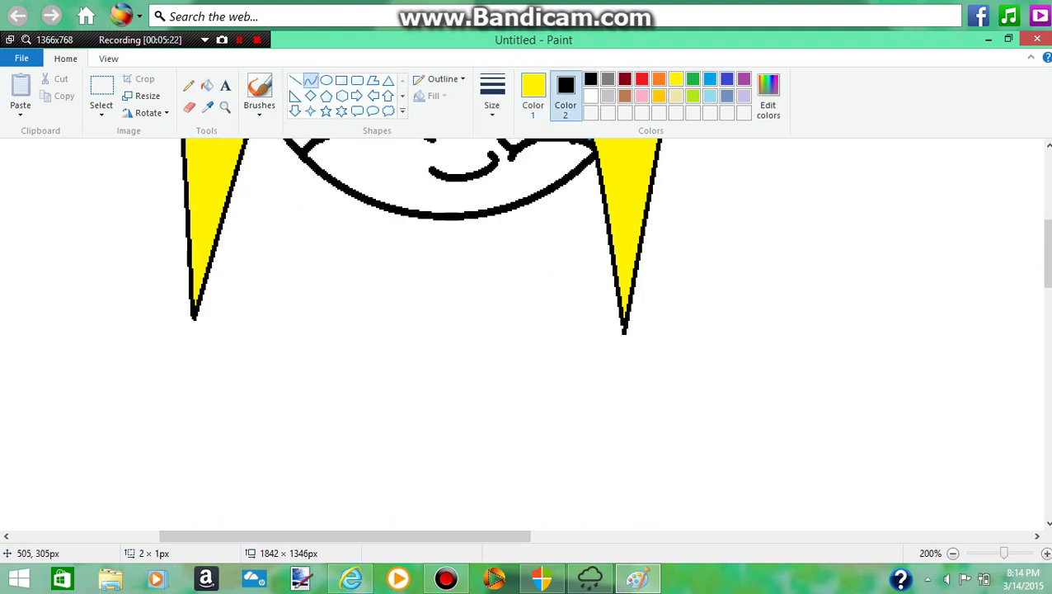
# Draw the body's left side as a thin black line from the chin's left part downward, about 19 × 187 px.
pyautogui.moveTo(380, 208); pyautogui.dragTo(348, 424)
pyautogui.hotkey('ctrl', 'z')
pyautogui.click(533, 95)
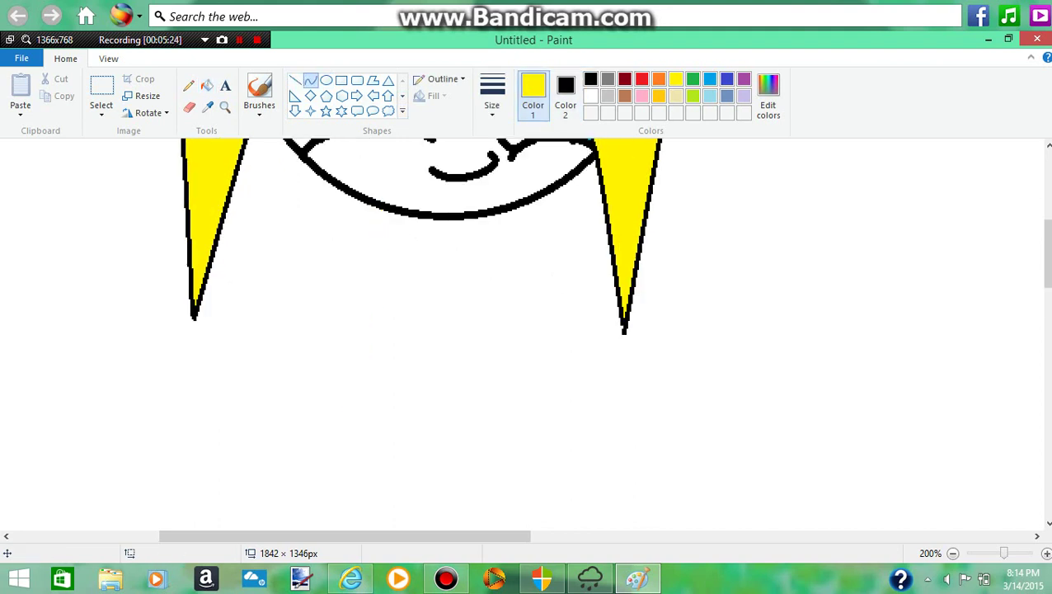
pyautogui.click(591, 80)
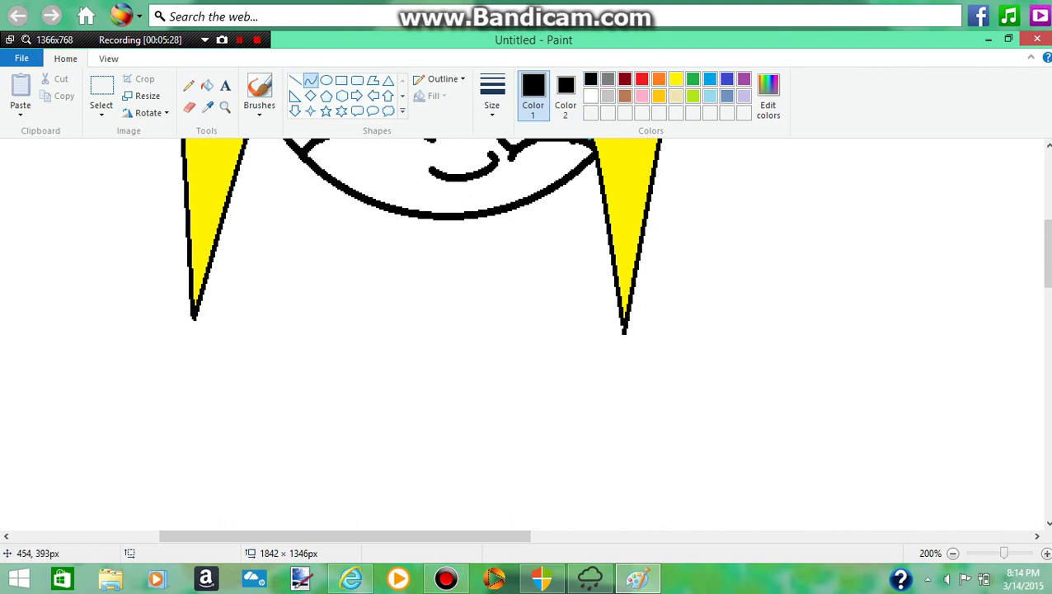
pyautogui.moveTo(371, 204); pyautogui.dragTo(342, 492)
pyautogui.moveTo(358, 320); pyautogui.dragTo(363, 350)
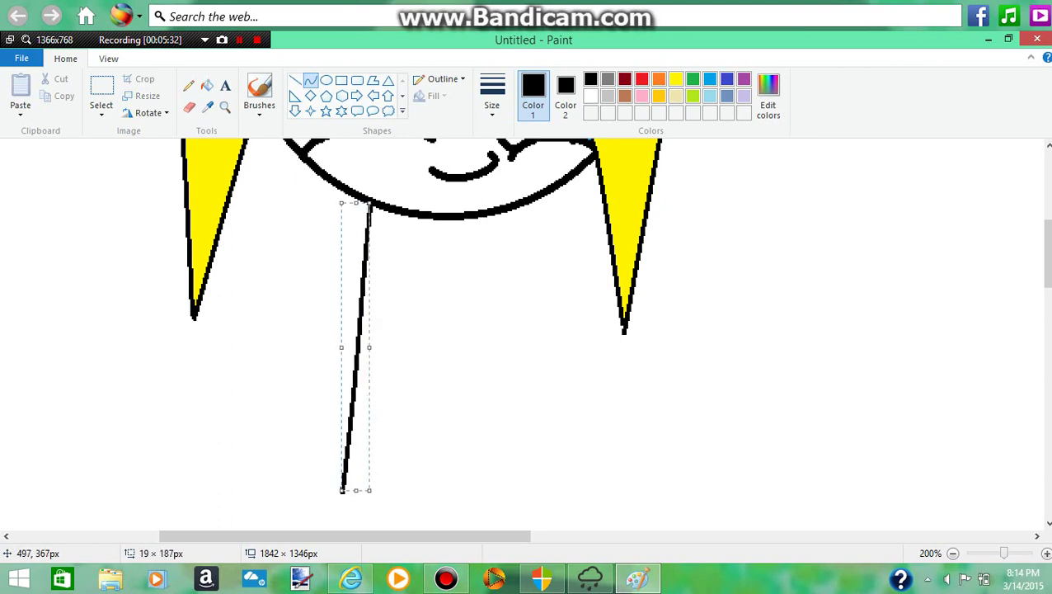
pyautogui.click(411, 350)
# Draw the skirt's curved hem from the body's left side and its flared right side, about 30 × 56 px.
pyautogui.moveTo(350, 450)
pyautogui.mouseDown()
pyautogui.moveTo(443, 453)
pyautogui.moveTo(547, 426)
pyautogui.mouseUp()
pyautogui.moveTo(458, 468)
pyautogui.mouseDown()
pyautogui.moveTo(432, 482)
pyautogui.moveTo(405, 475)
pyautogui.mouseUp()
pyautogui.moveTo(486, 456); pyautogui.dragTo(538, 462)
pyautogui.moveTo(504, 341); pyautogui.dragTo(549, 427)
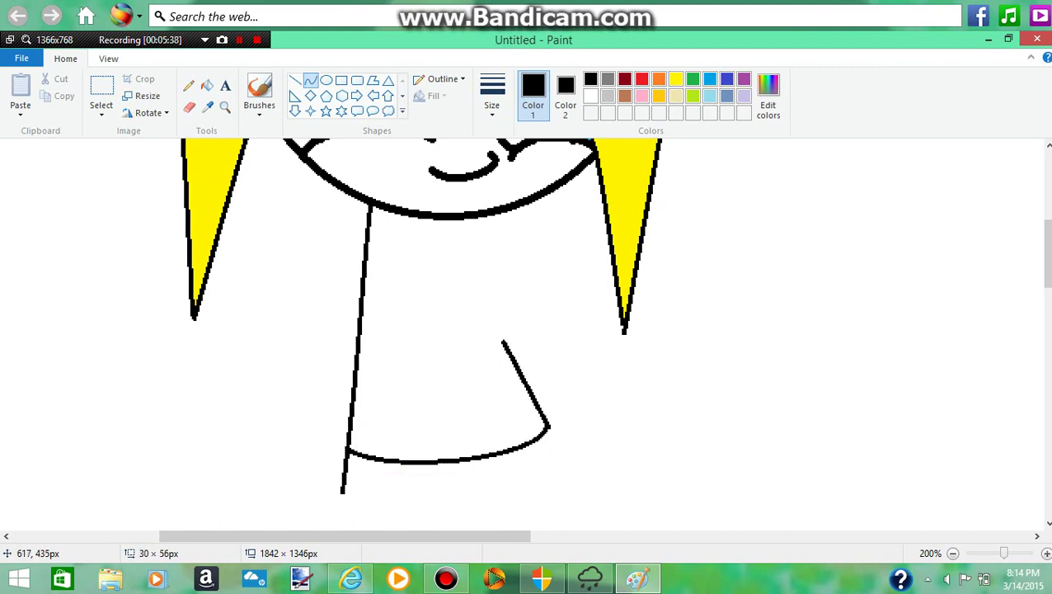
pyautogui.click(519, 381)
pyautogui.click(535, 412)
# Draw a slightly sagging waistline from the body's left side to the top of the skirt's right side, about 93 × 15 px.
pyautogui.click(423, 342)
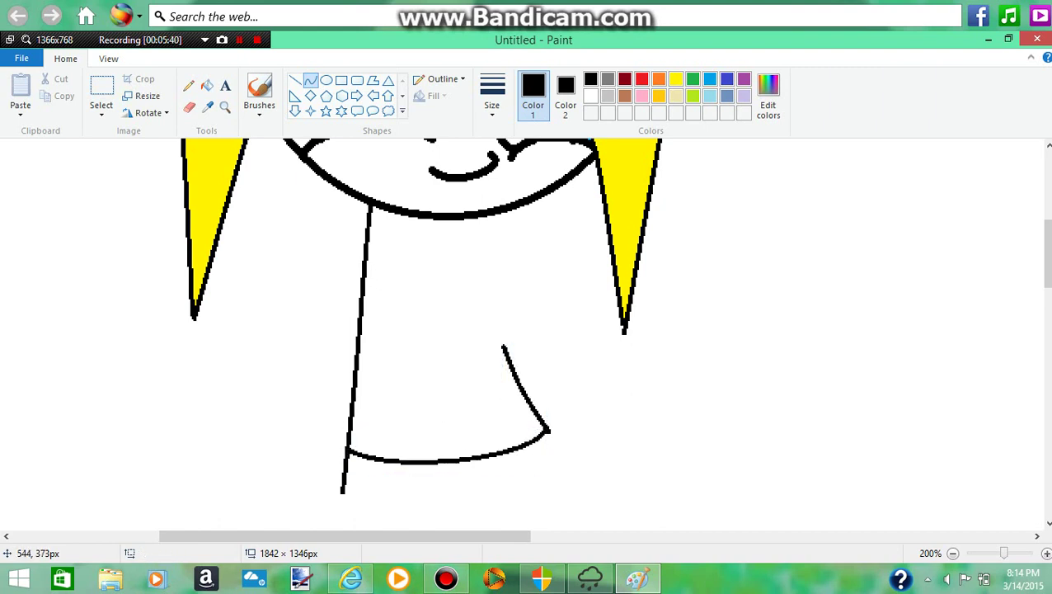
pyautogui.moveTo(360, 331)
pyautogui.mouseDown()
pyautogui.moveTo(517, 349)
pyautogui.moveTo(424, 353)
pyautogui.mouseUp()
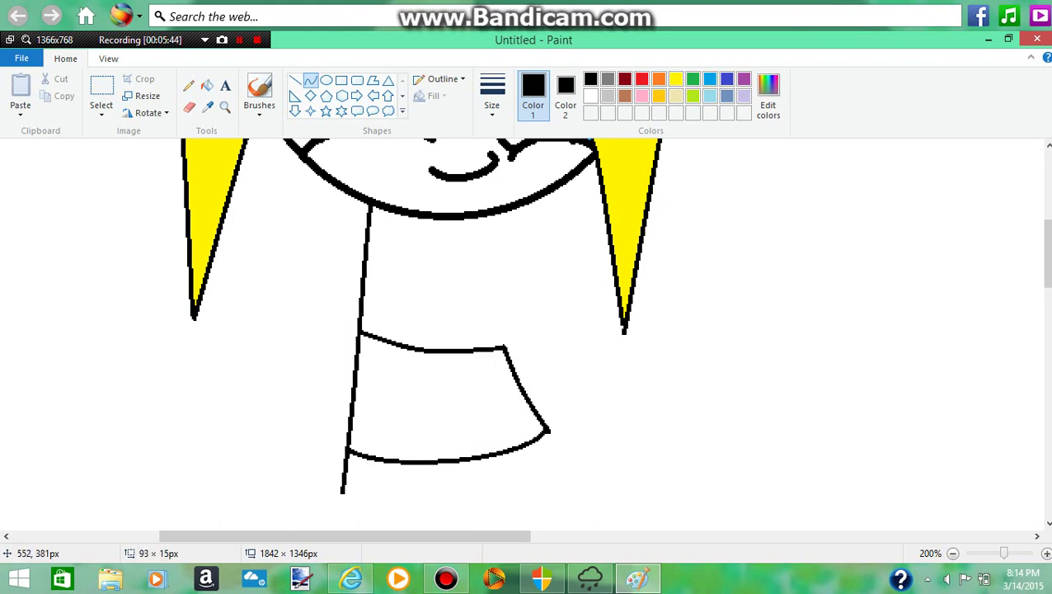
pyautogui.click(449, 354)
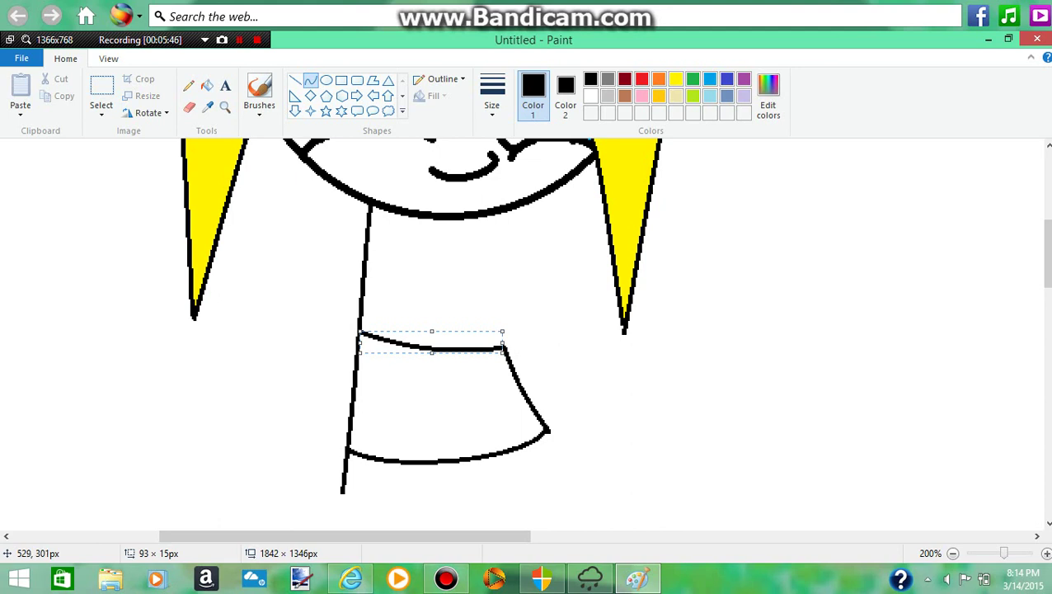
# Draw a small U-shaped neckline under the chin and the torso's curved right side down to the waistline, about 13 × 85 px.
pyautogui.moveTo(411, 217); pyautogui.dragTo(450, 264)
pyautogui.moveTo(483, 214); pyautogui.dragTo(483, 295)
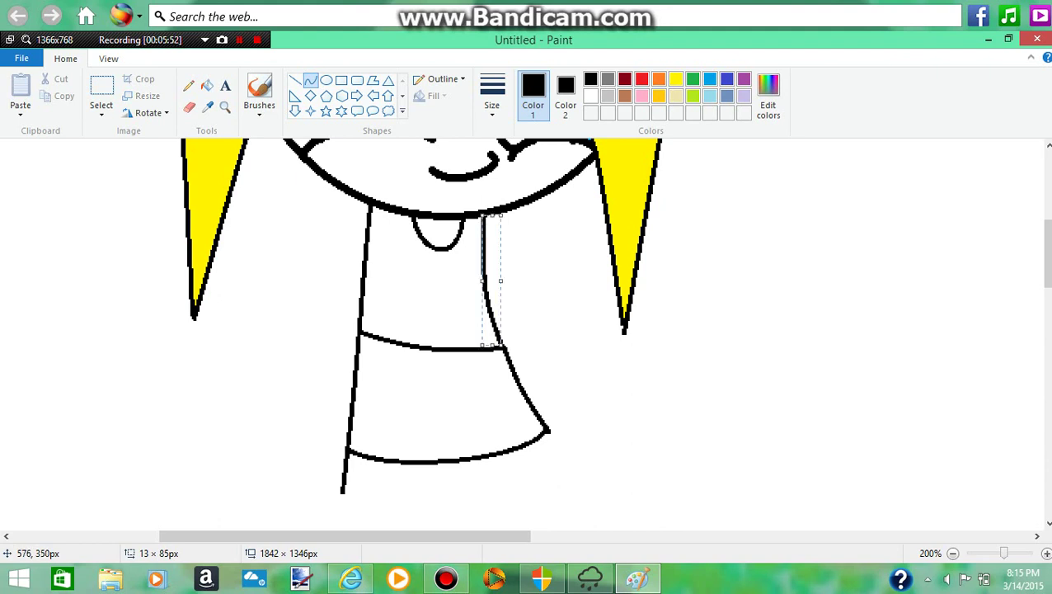
# Fill the skirt with black.
pyautogui.click(207, 86)
pyautogui.click(445, 396)
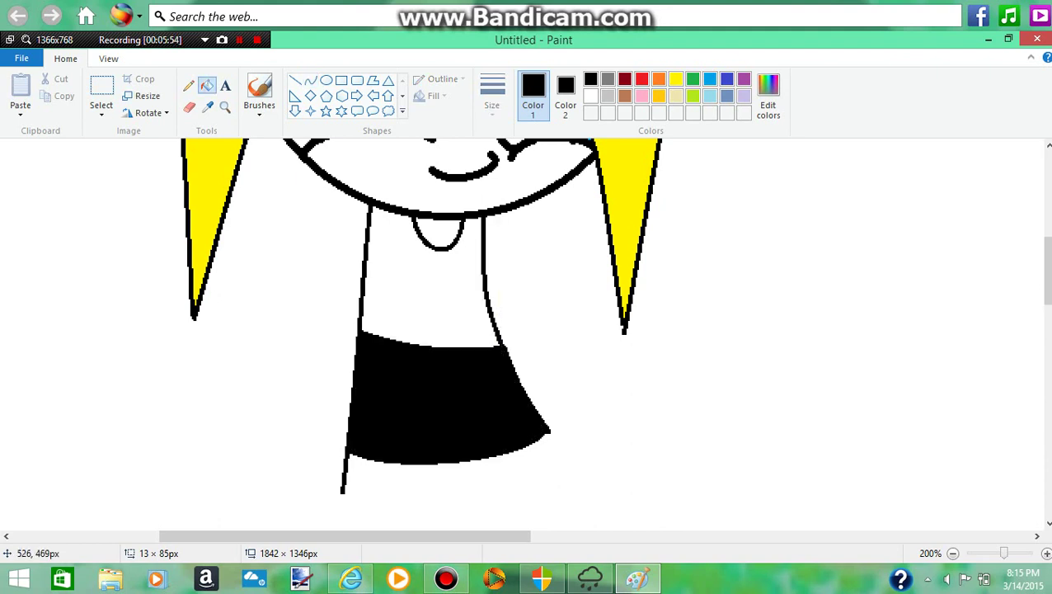
pyautogui.scroll(-3, 446, 396)
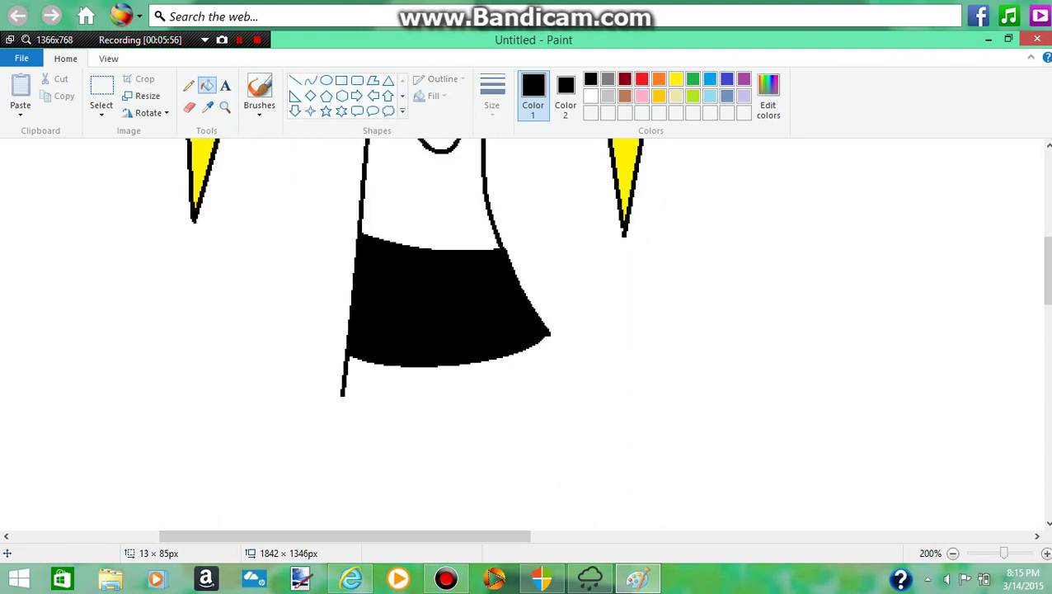
# Draw the leg's slightly bent left edge downward from the line end below the skirt hem, about 18 × 201 px.
pyautogui.click(311, 80)
pyautogui.scroll(-1, 299, 95)
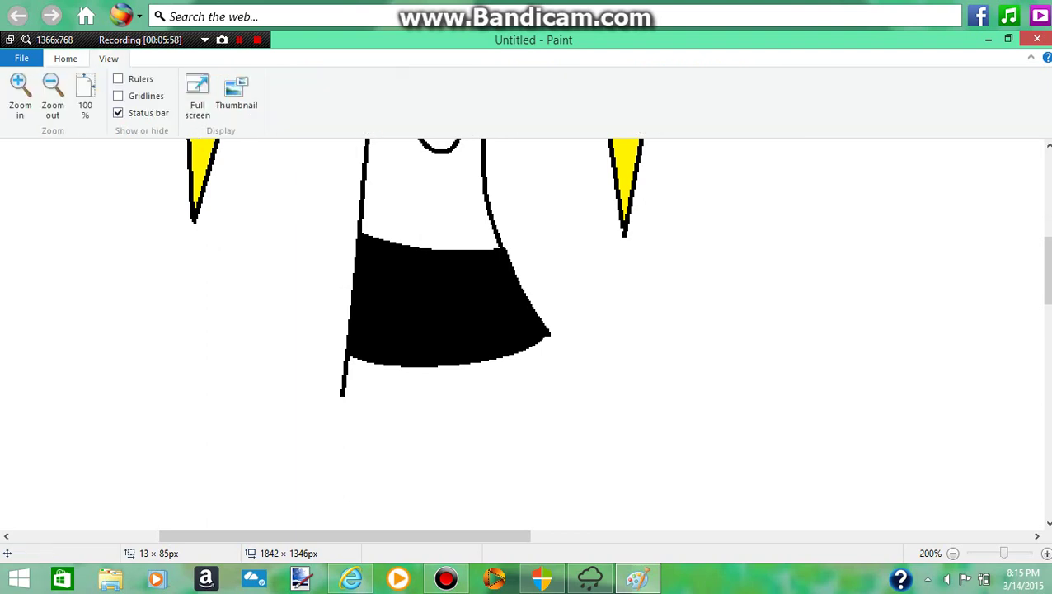
pyautogui.hotkey('alt', 'h')
pyautogui.scroll(-3, 446, 329)
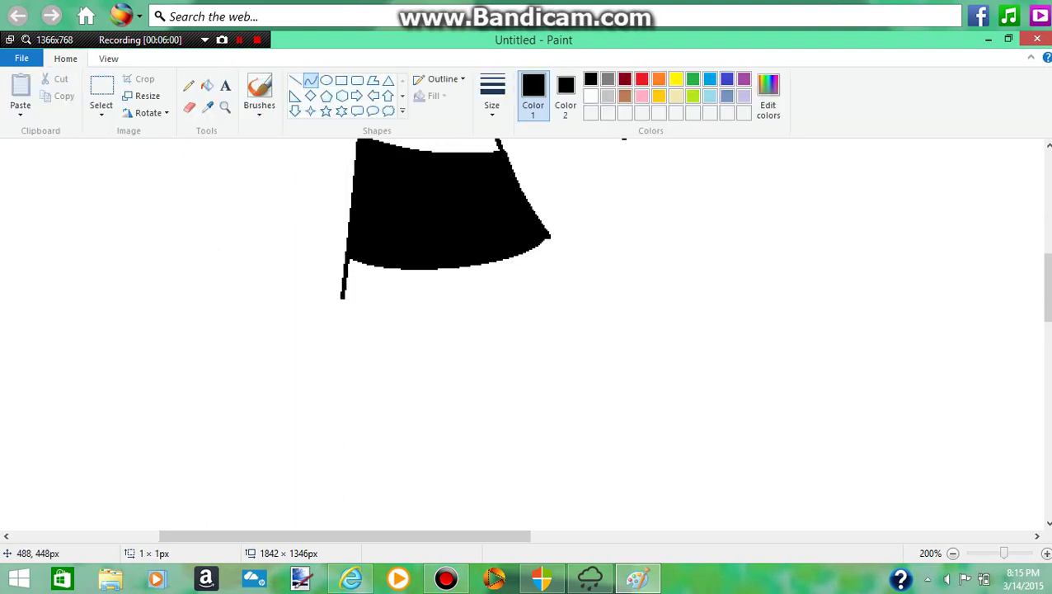
pyautogui.moveTo(342, 297); pyautogui.dragTo(323, 561)
pyautogui.scroll(-2, 324, 405)
pyautogui.scroll(2, 324, 362)
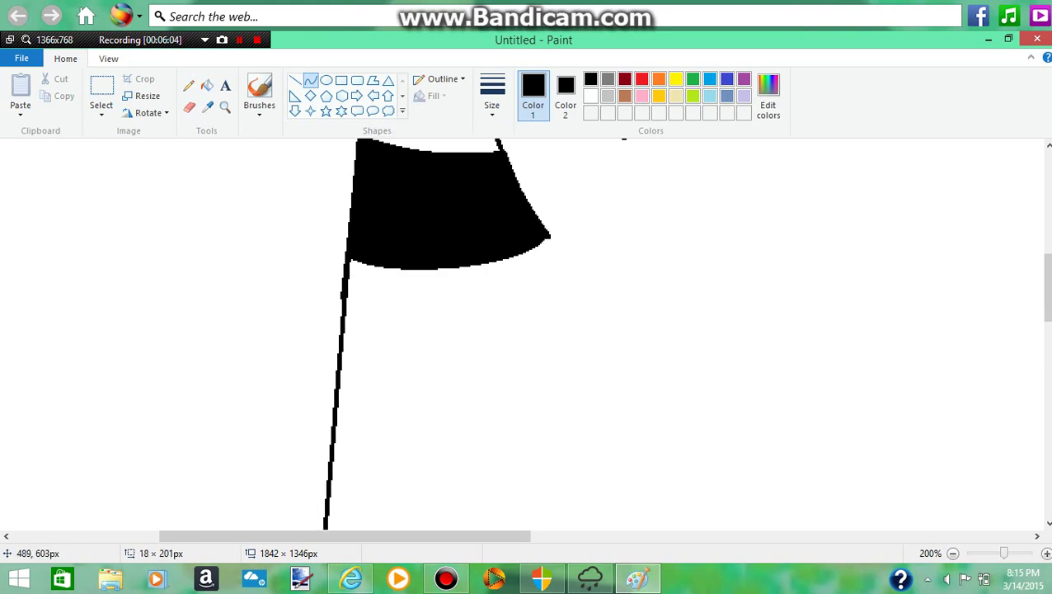
pyautogui.scroll(-5, 352, 495)
pyautogui.moveTo(322, 238); pyautogui.dragTo(343, 416)
pyautogui.scroll(2, 323, 222)
pyautogui.scroll(-1, 355, 412)
pyautogui.scroll(-1, 401, 401)
pyautogui.click(399, 388)
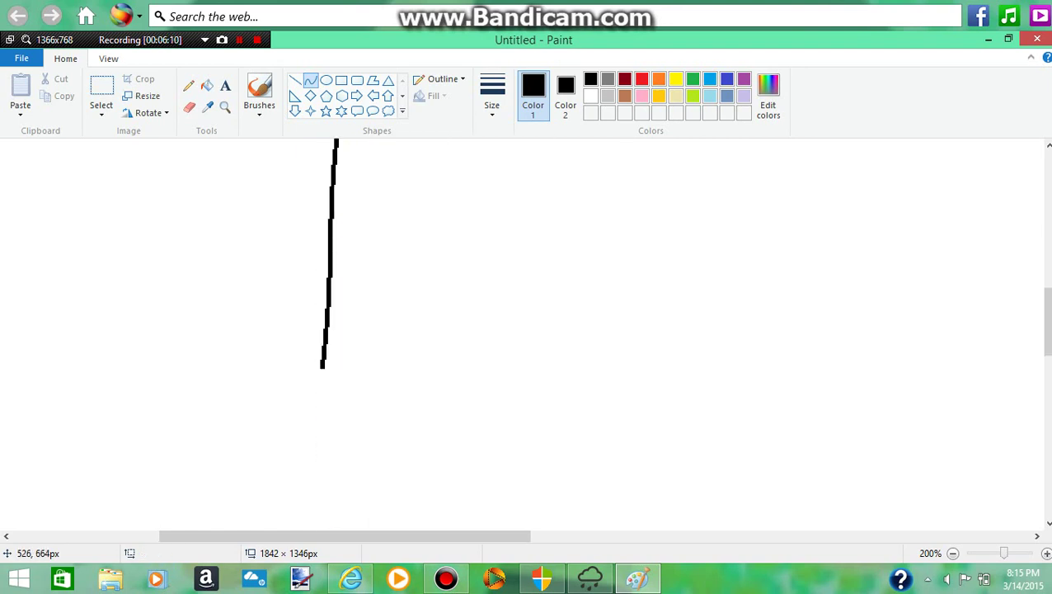
pyautogui.moveTo(323, 365); pyautogui.dragTo(413, 371)
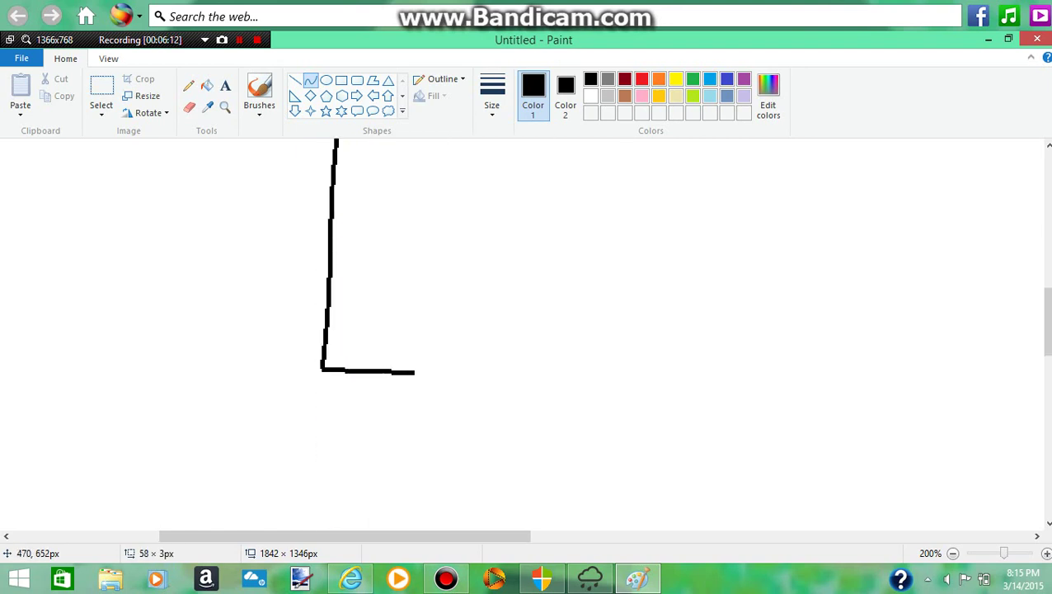
pyautogui.moveTo(319, 420); pyautogui.dragTo(338, 470)
pyautogui.moveTo(418, 471)
pyautogui.mouseDown()
pyautogui.moveTo(424, 488)
pyautogui.moveTo(415, 476)
pyautogui.mouseUp()
pyautogui.scroll(3, 412, 412)
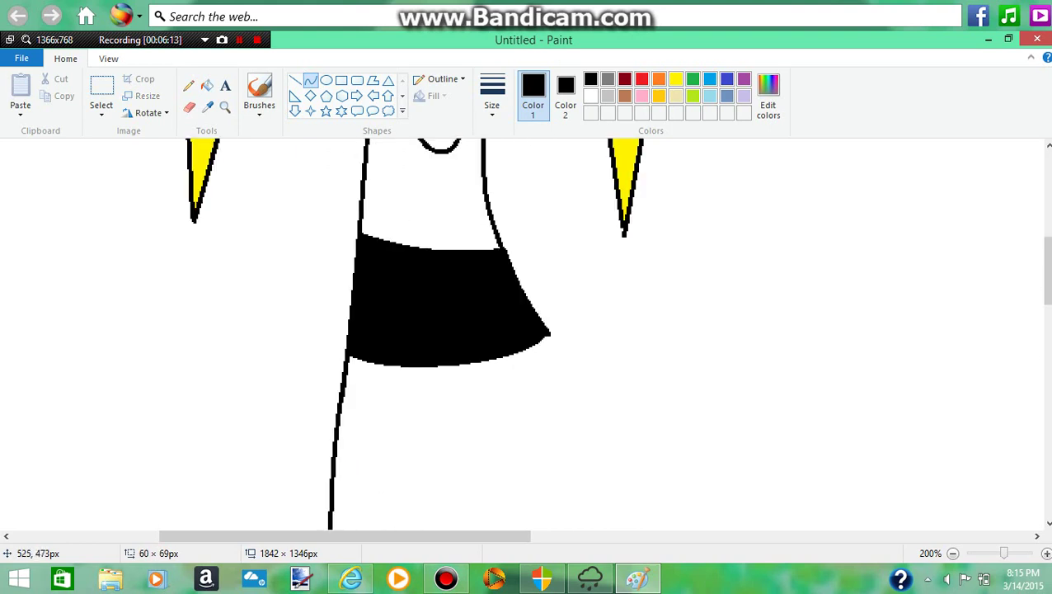
pyautogui.moveTo(420, 368)
pyautogui.mouseDown()
pyautogui.moveTo(430, 442)
pyautogui.moveTo(411, 378)
pyautogui.moveTo(420, 361)
pyautogui.moveTo(421, 373)
pyautogui.mouseUp()
pyautogui.scroll(-3, 430, 442)
pyautogui.scroll(2, 412, 392)
pyautogui.hotkey('ctrl', 'z')
pyautogui.scroll(-6, 527, 330)
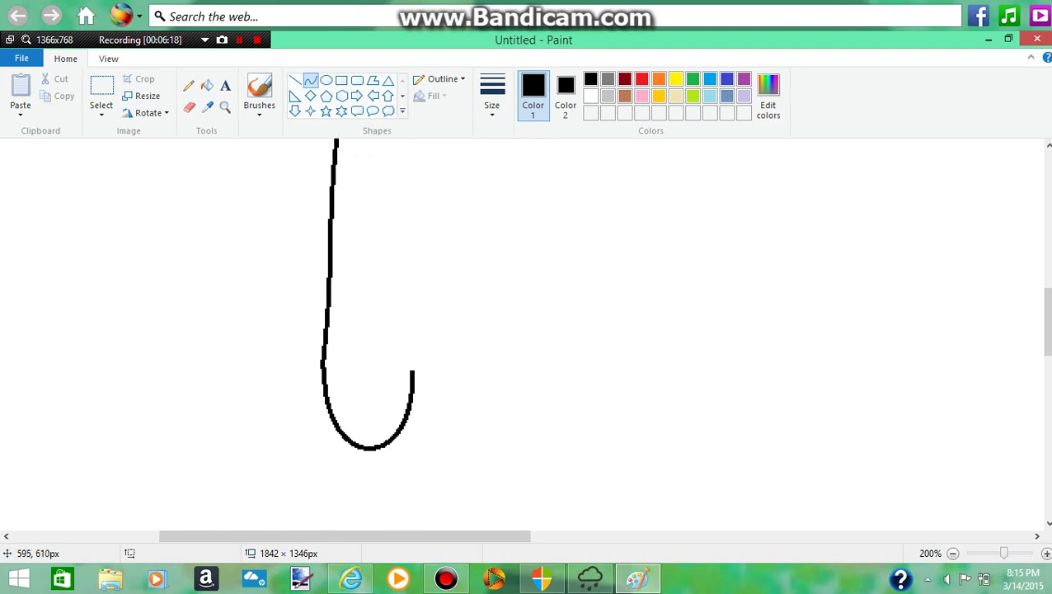
pyautogui.hotkey('ctrl', 'z')
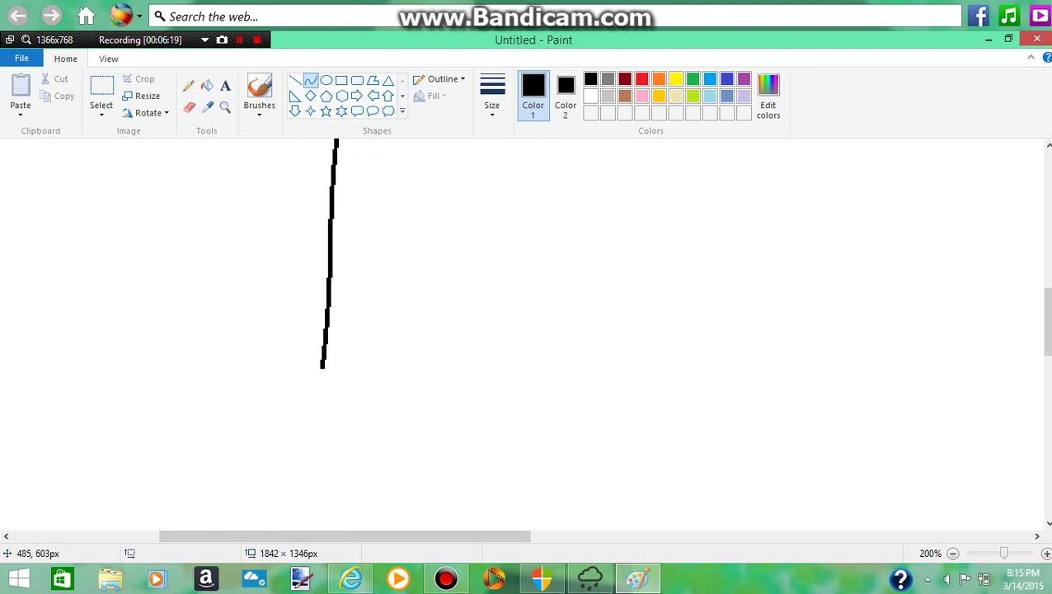
# Draw a U-shaped foot curve at the lower end of the leg's left edge, about 82 × 98 px.
pyautogui.click(953, 554)
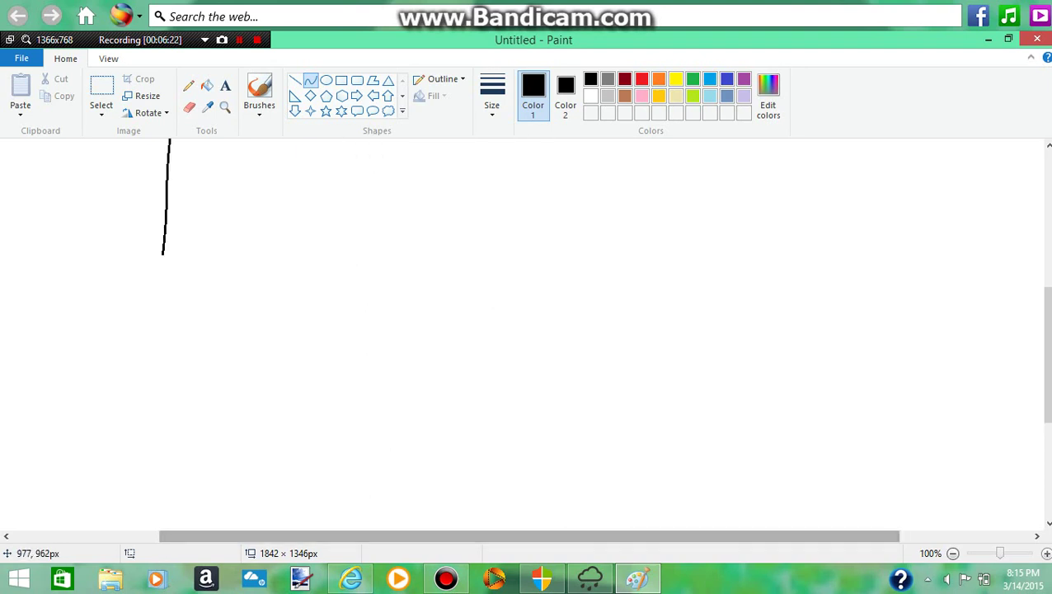
pyautogui.moveTo(513, 536); pyautogui.dragTo(509, 536)
pyautogui.hscroll(-3, 528, 330)
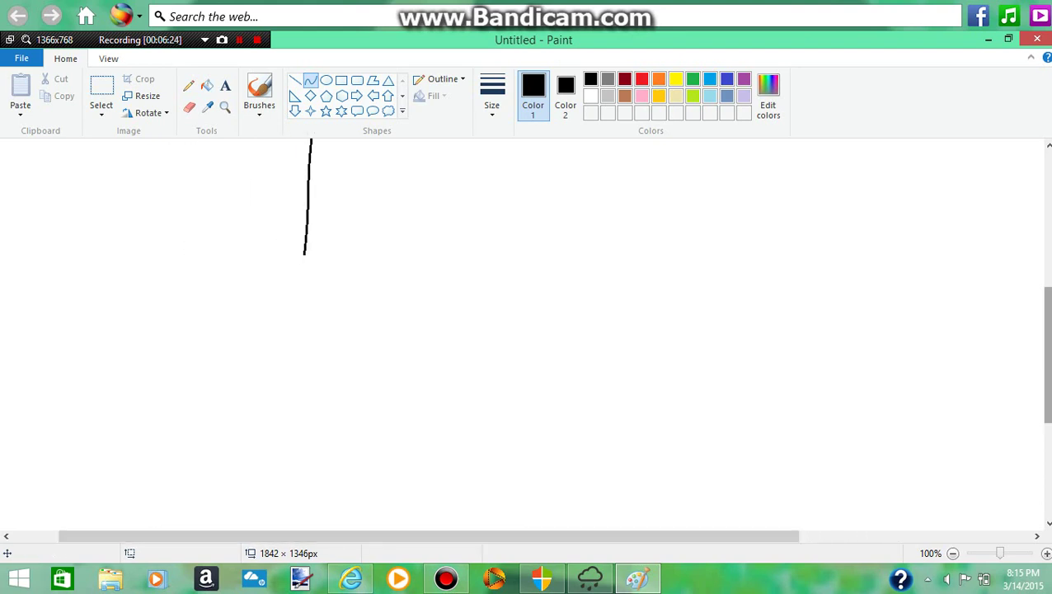
pyautogui.scroll(5, 528, 330)
pyautogui.scroll(-3, 528, 330)
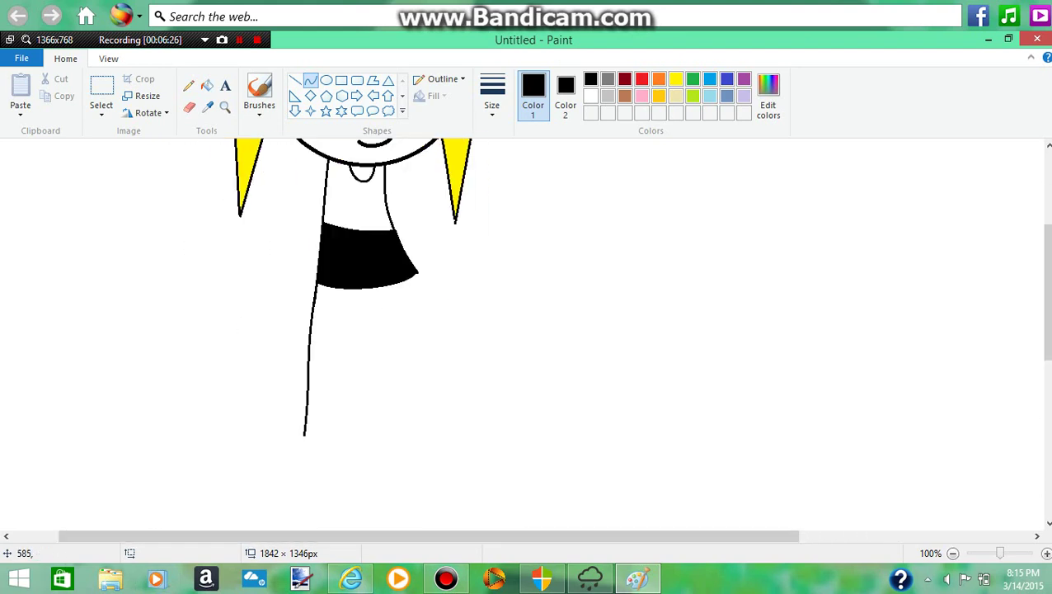
pyautogui.moveTo(303, 435)
pyautogui.mouseDown()
pyautogui.moveTo(368, 438)
pyautogui.moveTo(303, 480)
pyautogui.mouseUp()
pyautogui.click(351, 506)
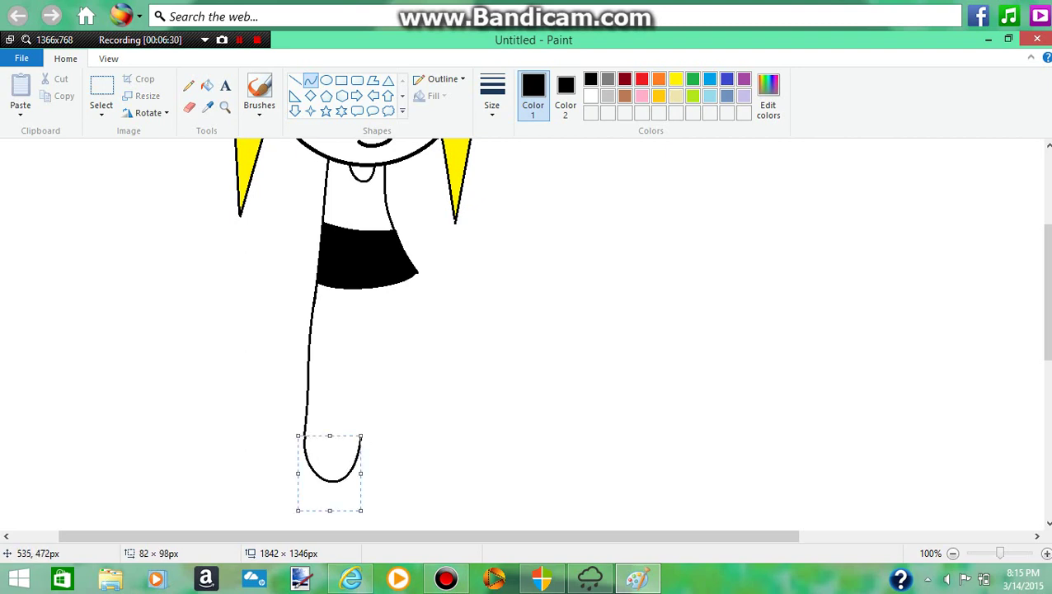
# Draw the leg's inner edge from the skirt hem down to the free end of the foot curve, closing the leg outline.
pyautogui.moveTo(354, 270); pyautogui.dragTo(359, 439)
pyautogui.moveTo(396, 274); pyautogui.dragTo(426, 449)
pyautogui.hotkey('ctrl', 'z')
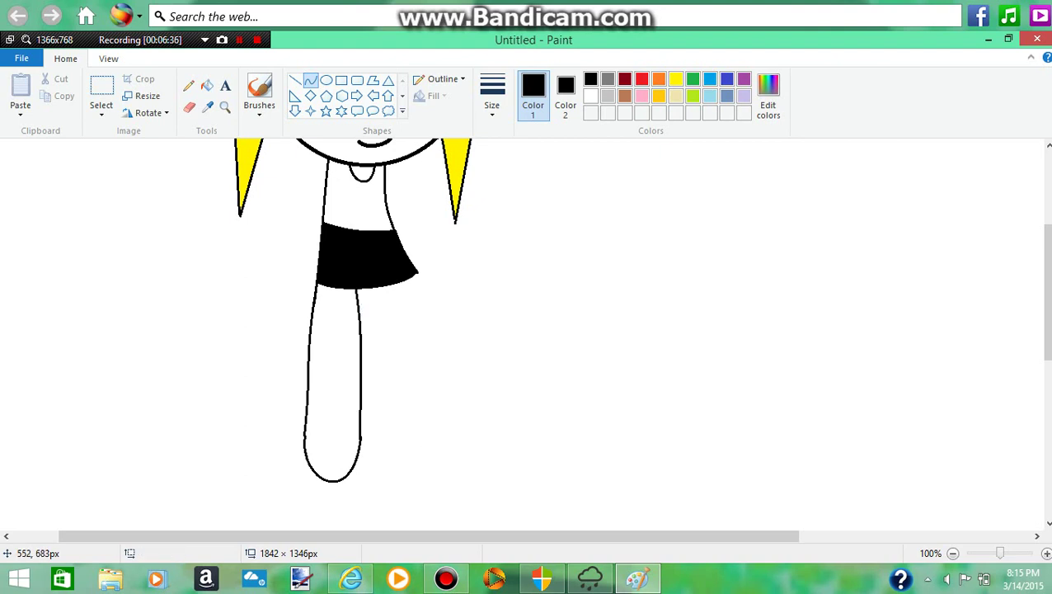
# Draw a second U-shaped foot curve about 65 × 83 px beside the first, plus its leg's outer edge about 29 × 230 px from the hem.
pyautogui.moveTo(359, 455); pyautogui.dragTo(412, 428)
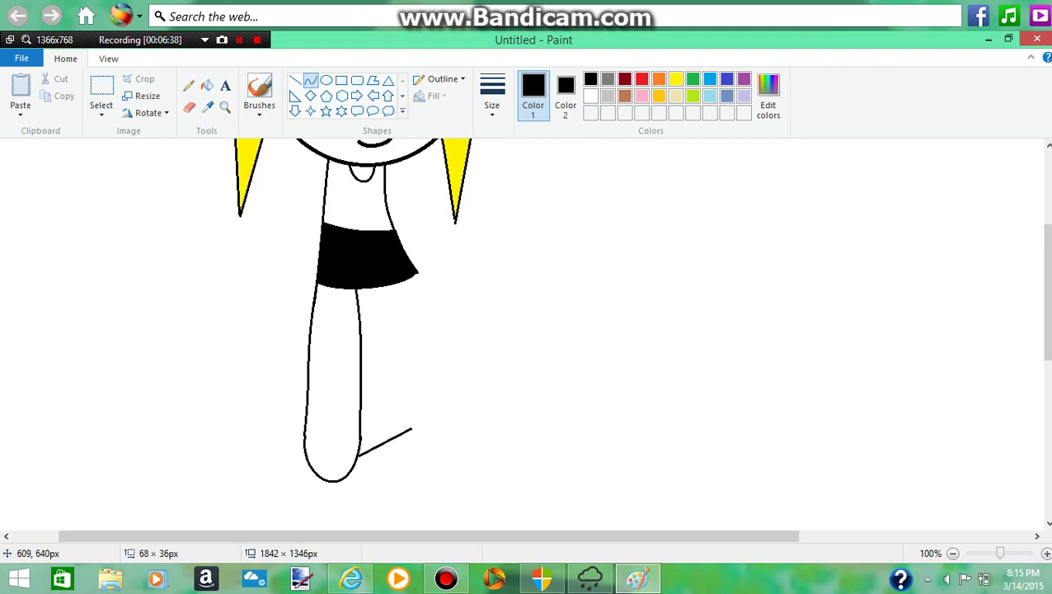
pyautogui.hotkey('ctrl', 'z')
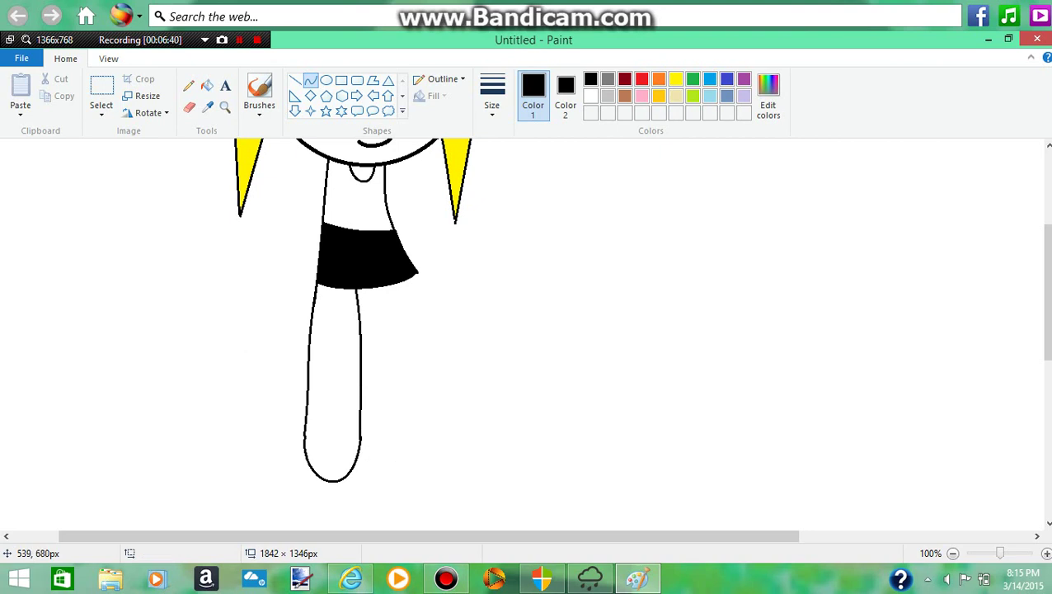
pyautogui.moveTo(356, 461); pyautogui.dragTo(361, 482)
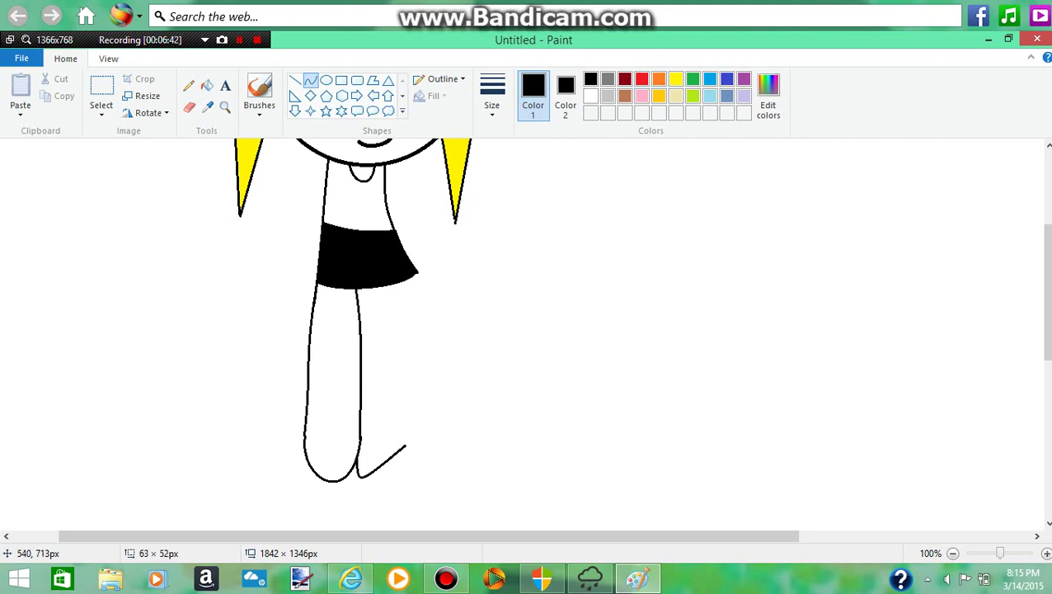
pyautogui.moveTo(404, 452); pyautogui.dragTo(403, 509)
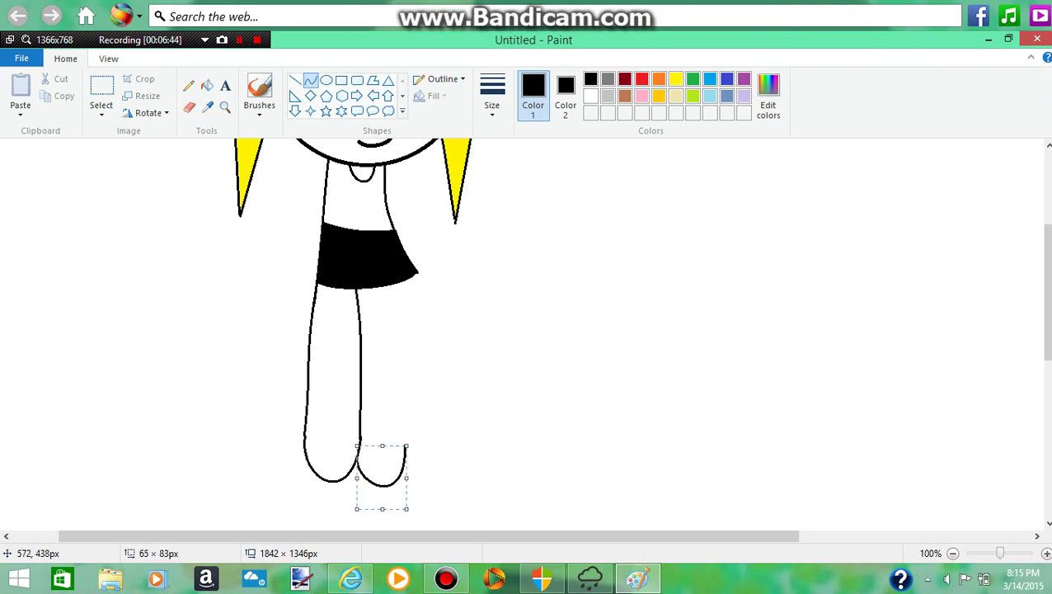
pyautogui.moveTo(384, 284); pyautogui.dragTo(406, 462)
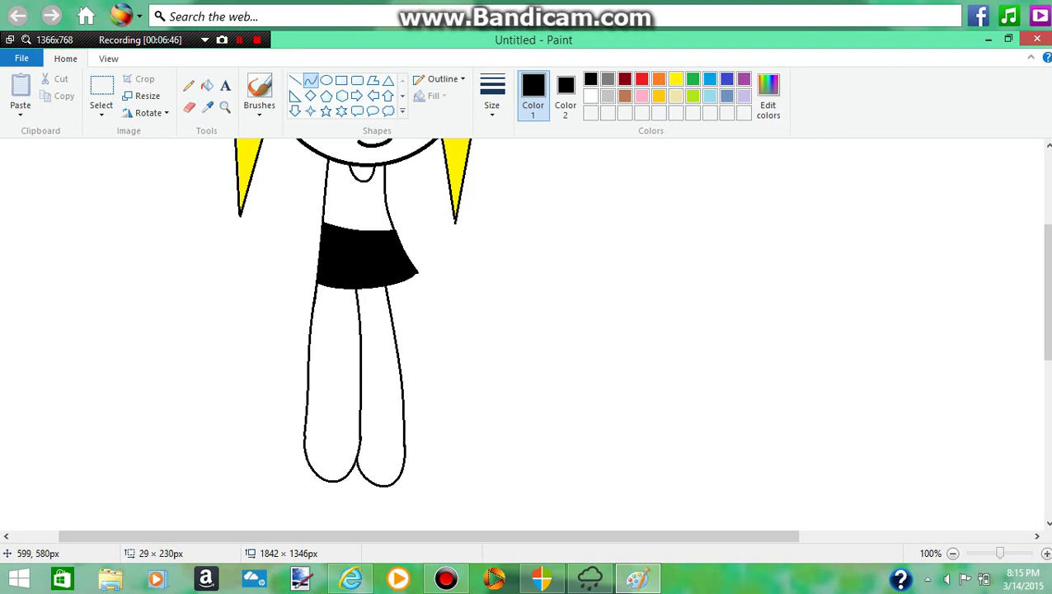
# Draw a downward-bowed curve across both legs just above the feet to mark the shoe tops.
pyautogui.moveTo(307, 407); pyautogui.dragTo(400, 412)
pyautogui.moveTo(350, 417); pyautogui.dragTo(386, 435)
pyautogui.moveTo(452, 450); pyautogui.dragTo(353, 425)
pyautogui.hotkey('ctrl', 'z')
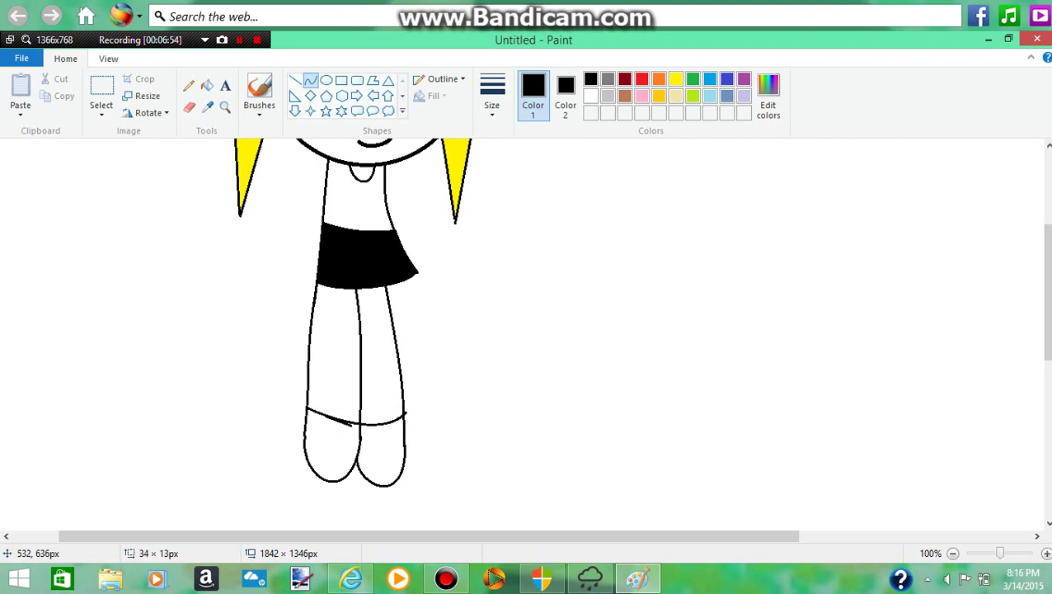
pyautogui.rightClick(320, 420)
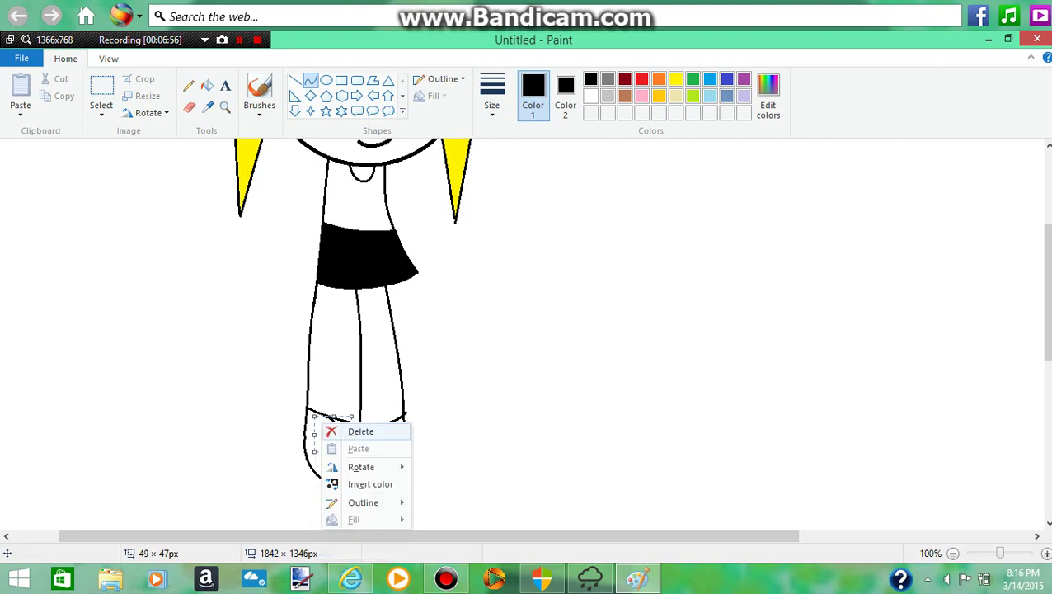
pyautogui.click(354, 430)
pyautogui.moveTo(327, 415)
pyautogui.mouseDown()
pyautogui.moveTo(353, 424)
pyautogui.moveTo(344, 415)
pyautogui.moveTo(308, 446)
pyautogui.mouseUp()
pyautogui.hotkey('ctrl', 'z')
pyautogui.moveTo(334, 448); pyautogui.dragTo(348, 474)
pyautogui.moveTo(370, 424)
pyautogui.mouseDown()
pyautogui.moveTo(393, 422)
pyautogui.moveTo(370, 431)
pyautogui.moveTo(366, 473)
pyautogui.mouseUp()
pyautogui.hotkey('ctrl', 'z')
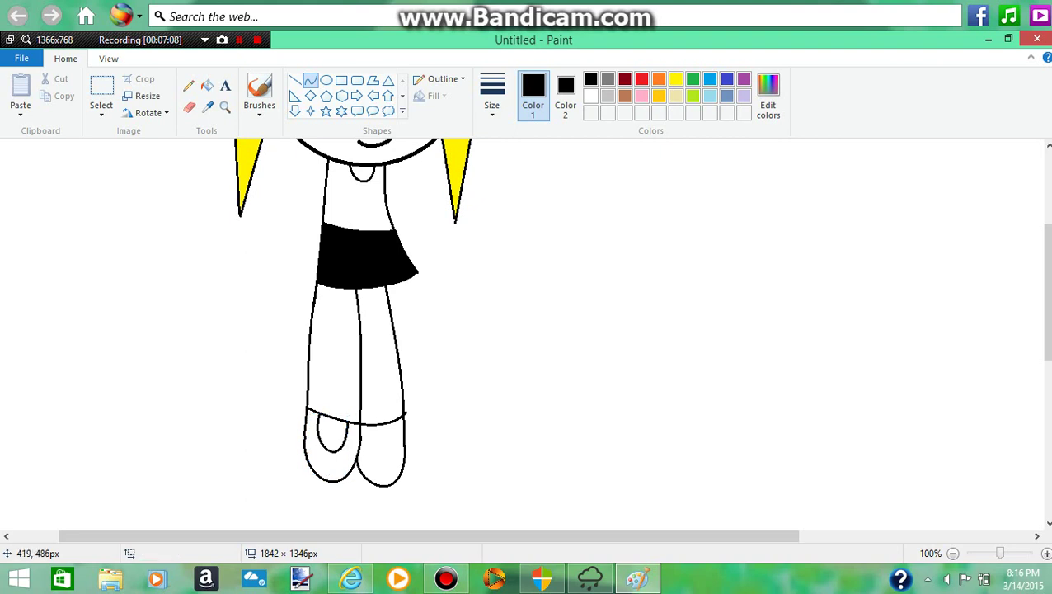
pyautogui.hotkey('ctrl', 'z')
# Draw a U-shaped opening about 35 × 57 px with a curved upper edge inside the first shoe.
pyautogui.moveTo(319, 435)
pyautogui.mouseDown()
pyautogui.moveTo(345, 437)
pyautogui.moveTo(315, 437)
pyautogui.moveTo(322, 476)
pyautogui.moveTo(332, 468)
pyautogui.moveTo(345, 479)
pyautogui.mouseUp()
pyautogui.click(344, 444)
pyautogui.click(332, 444)
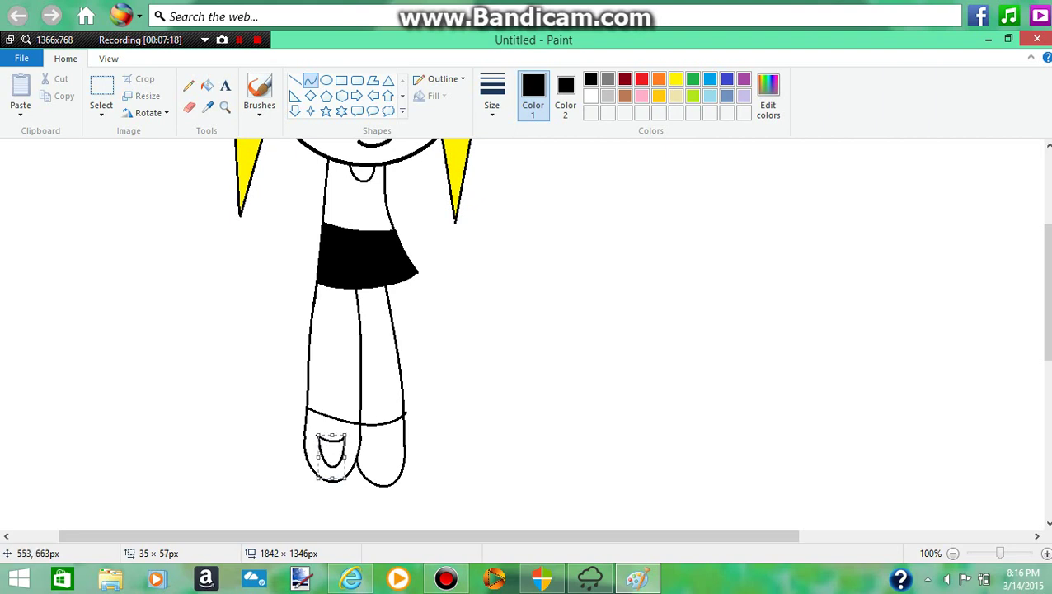
pyautogui.click(383, 443)
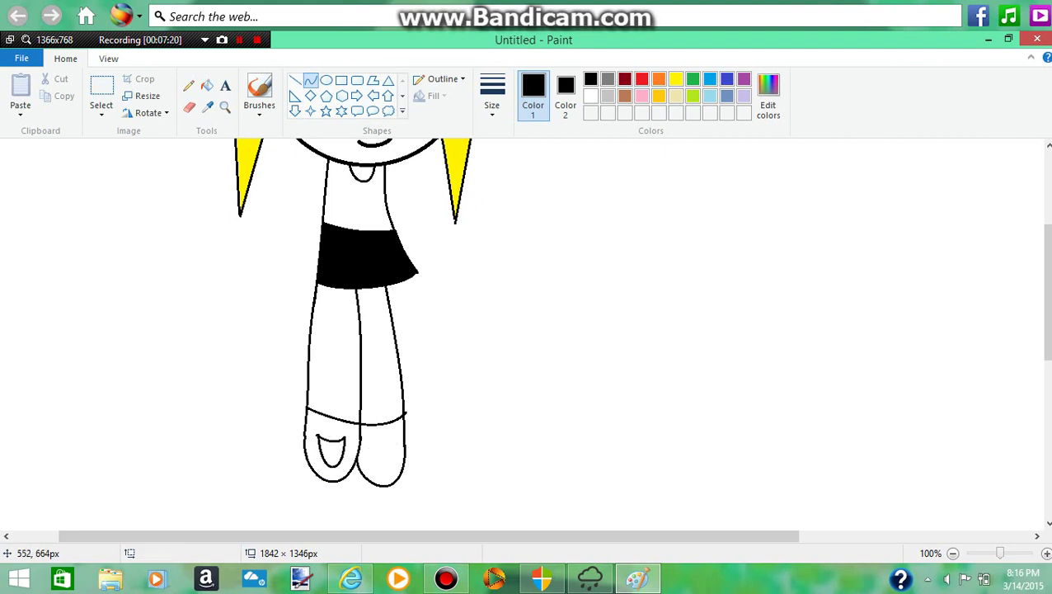
pyautogui.moveTo(367, 446); pyautogui.dragTo(399, 447)
pyautogui.moveTo(388, 451); pyautogui.dragTo(382, 454)
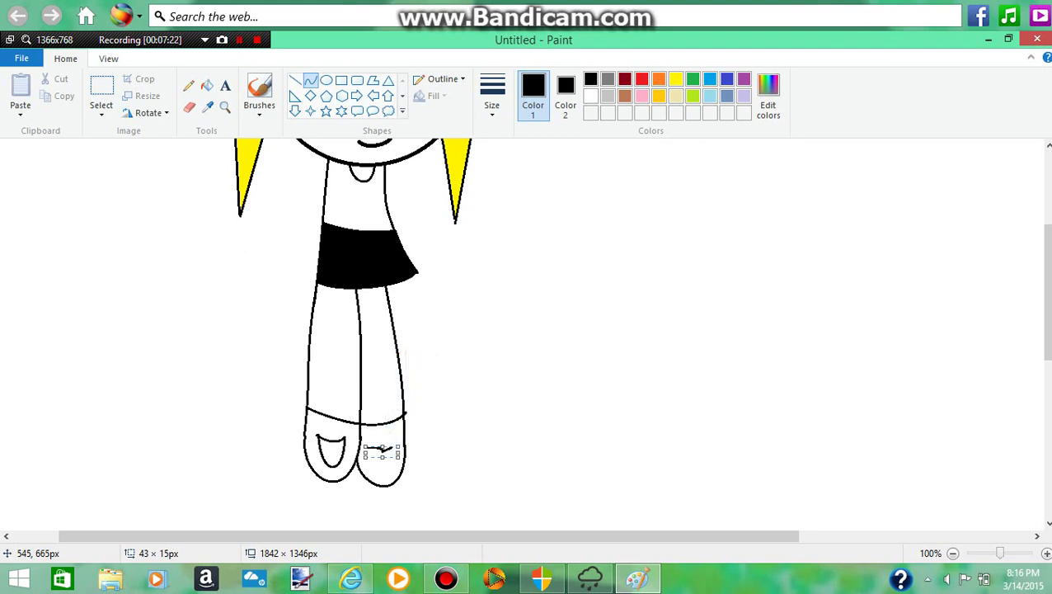
pyautogui.click(396, 429)
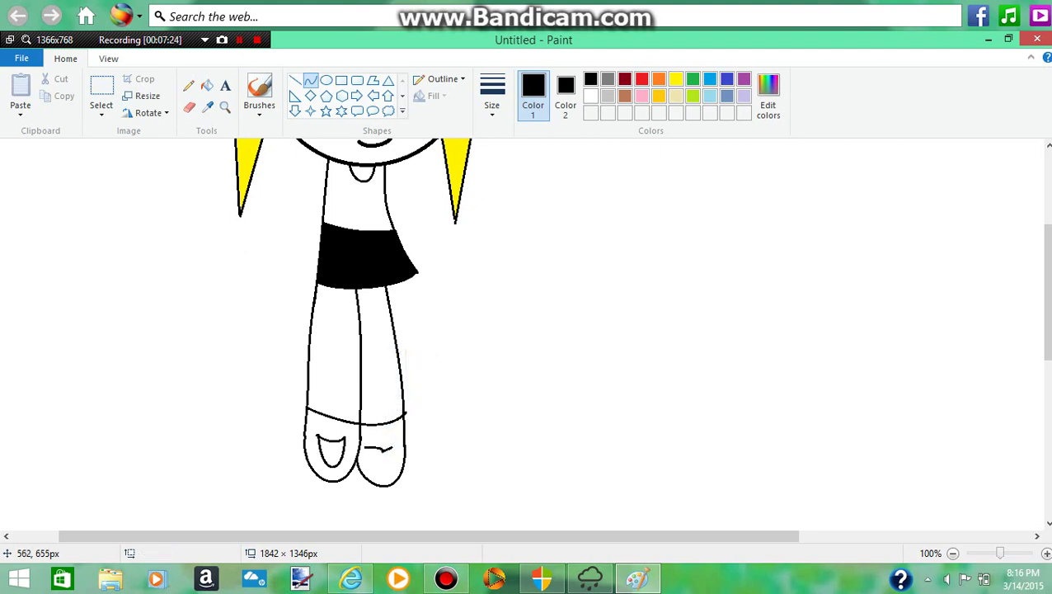
pyautogui.hotkey('ctrl', 'z')
# Draw a matching U-shaped opening about 40 × 64 px in the second shoe and fill both shoes with black around the openings.
pyautogui.moveTo(367, 441)
pyautogui.mouseDown()
pyautogui.moveTo(396, 436)
pyautogui.moveTo(368, 462)
pyautogui.moveTo(392, 459)
pyautogui.moveTo(395, 439)
pyautogui.moveTo(366, 487)
pyautogui.moveTo(400, 477)
pyautogui.mouseUp()
pyautogui.click(411, 454)
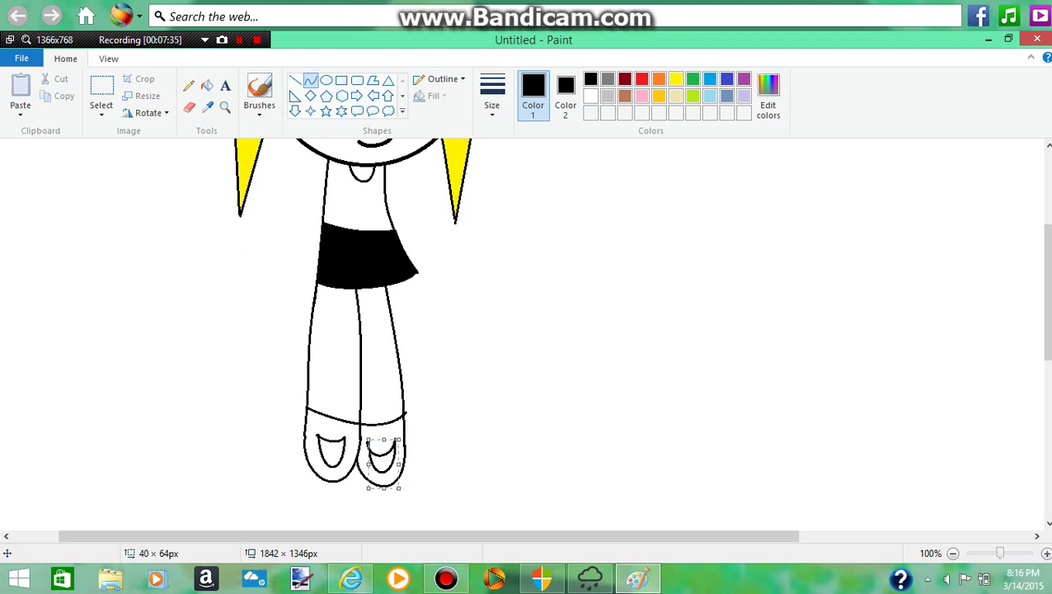
pyautogui.click(206, 86)
pyautogui.click(317, 449)
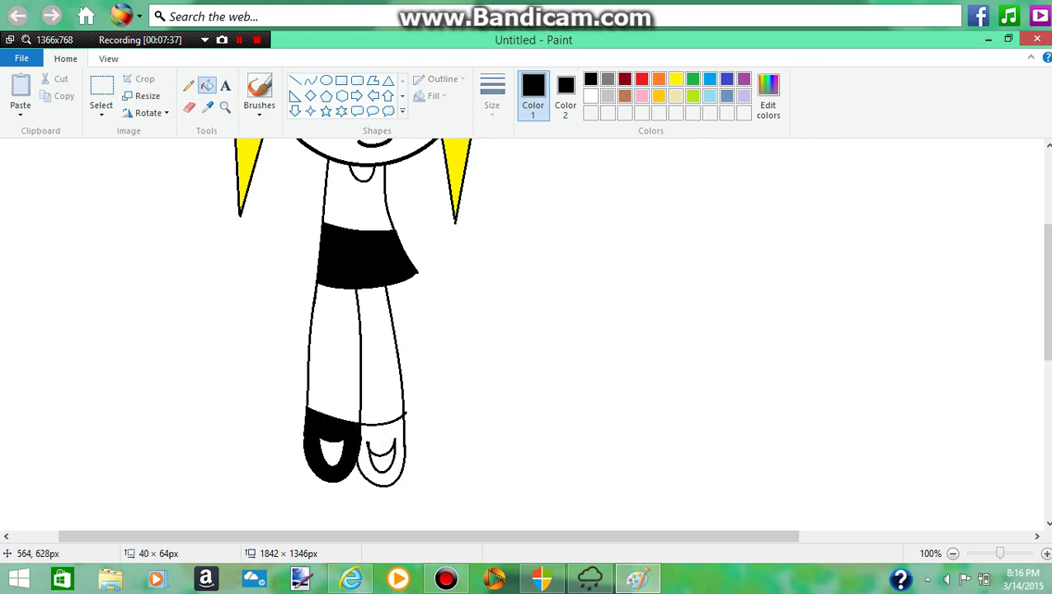
pyautogui.click(381, 462)
# Fill the girl's torso above the skirt with the same blue as her eyes, leaving the neckline white.
pyautogui.scroll(5, 291, 347)
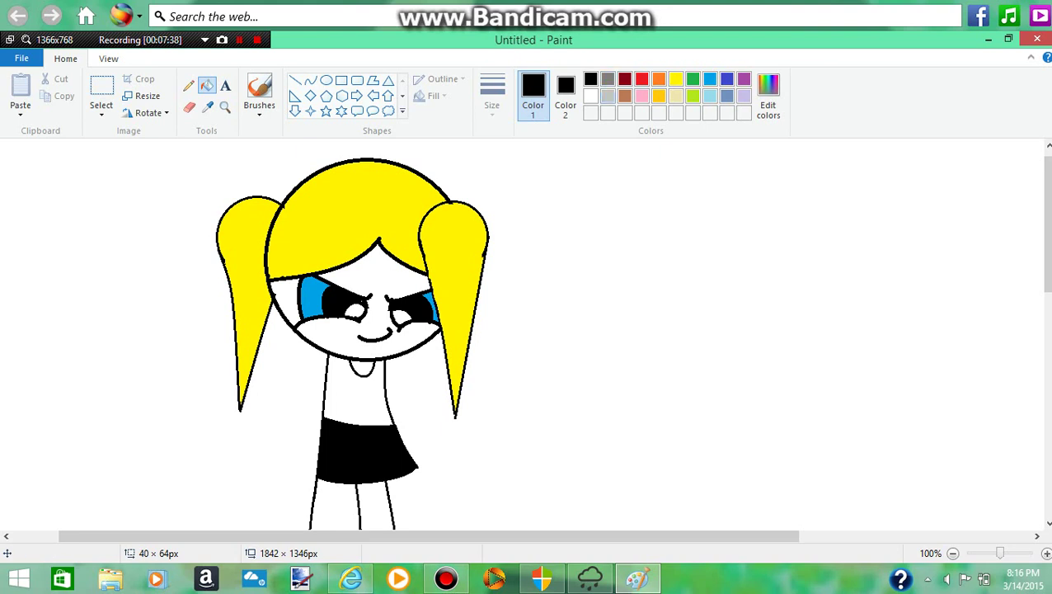
pyautogui.scroll(-3, 455, 197)
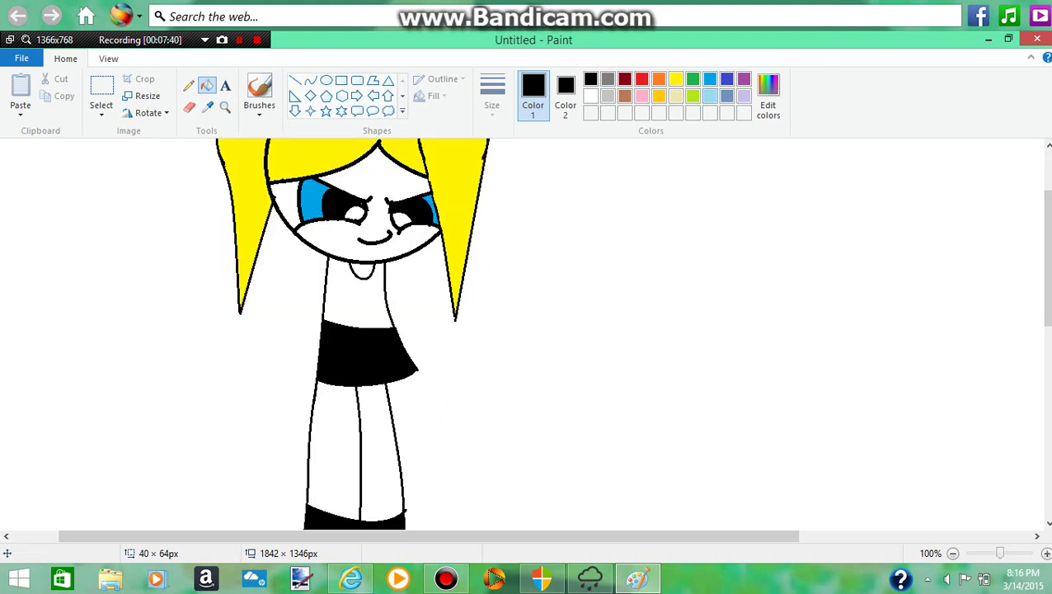
pyautogui.click(709, 79)
pyautogui.click(380, 297)
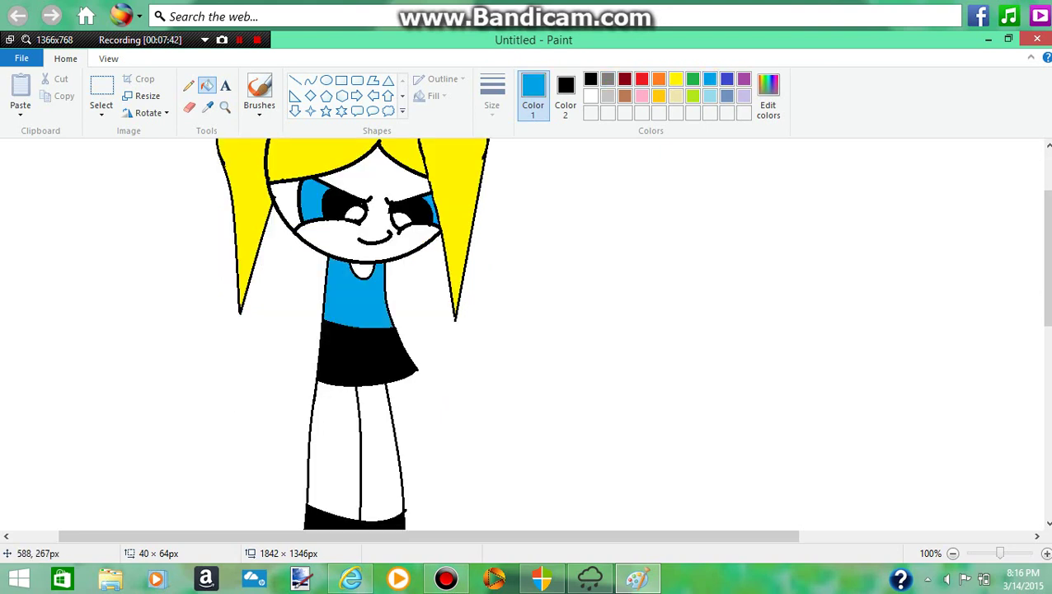
# Create a peach custom color with red 254, green 198 and blue 160, add it to the custom colors and make it Color 1.
pyautogui.click(768, 95)
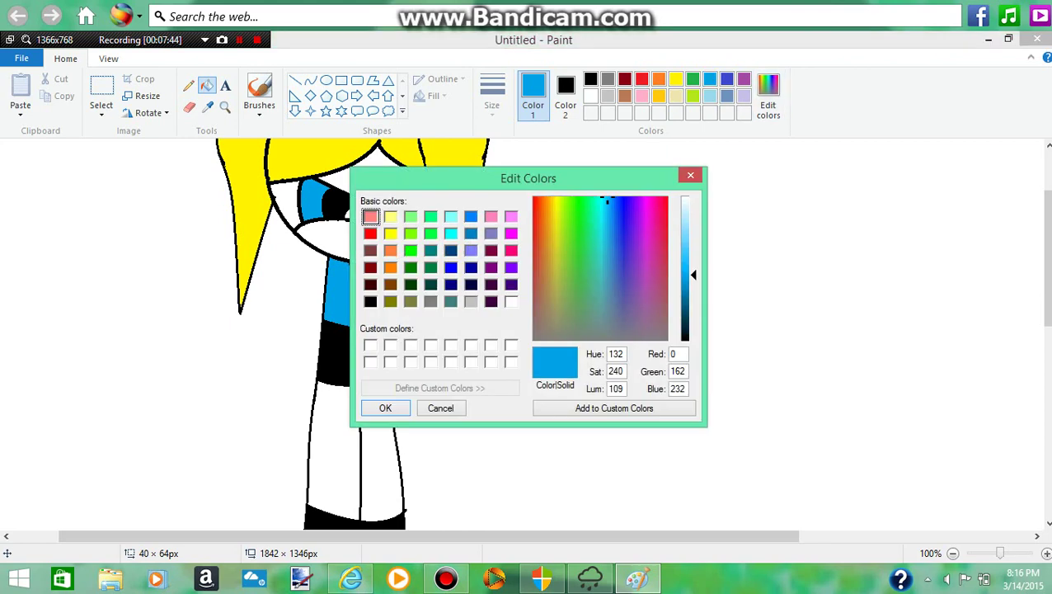
pyautogui.click(540, 202)
pyautogui.moveTo(691, 274); pyautogui.dragTo(691, 223)
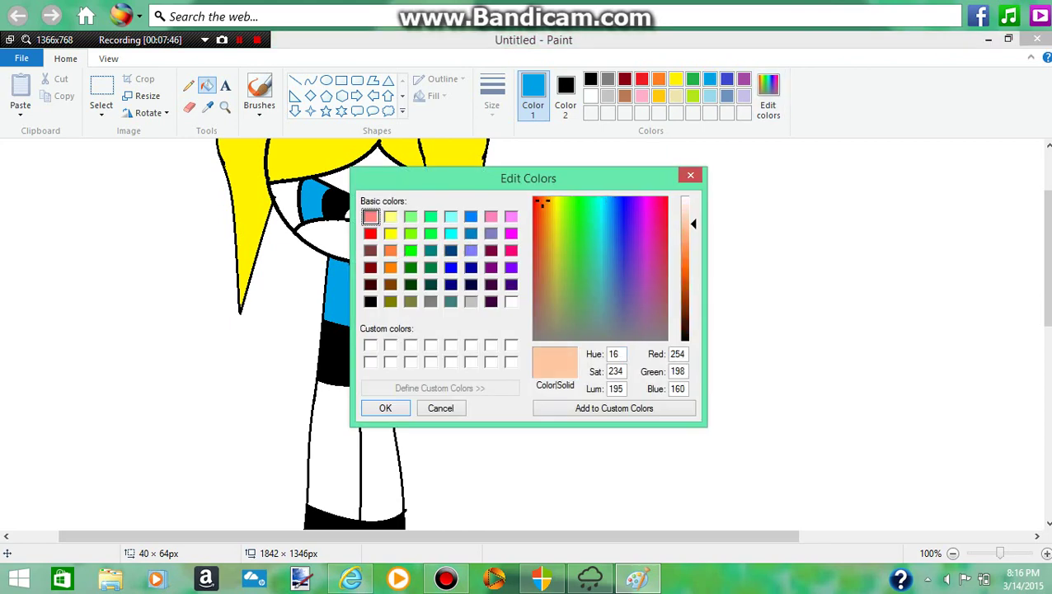
pyautogui.click(615, 408)
pyautogui.click(385, 407)
# Fill both legs, the face and the neckline with the peach skin color, keeping the eyes unchanged.
pyautogui.click(333, 453)
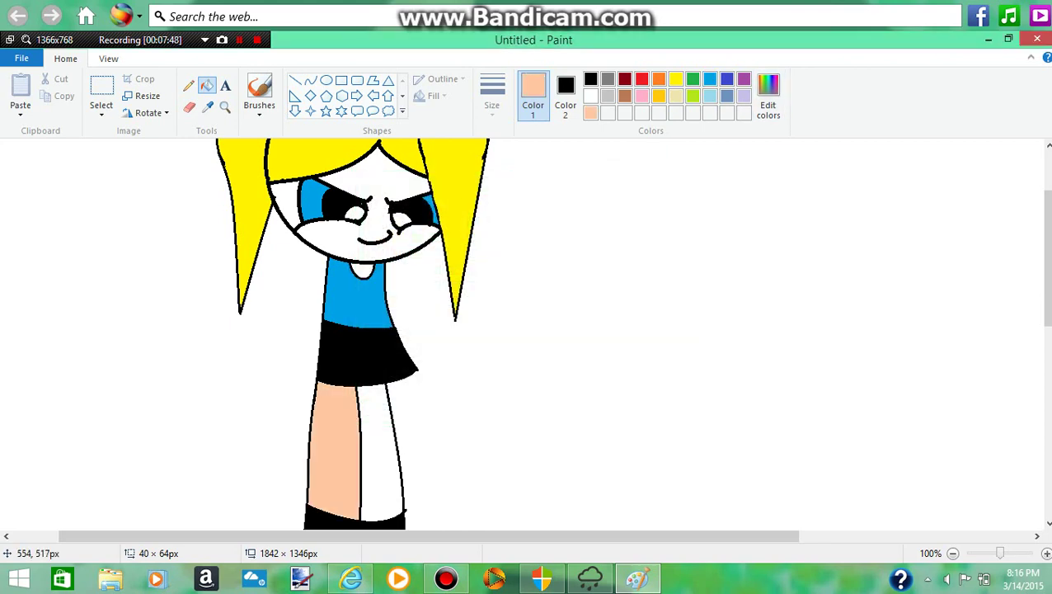
pyautogui.click(379, 454)
pyautogui.click(383, 237)
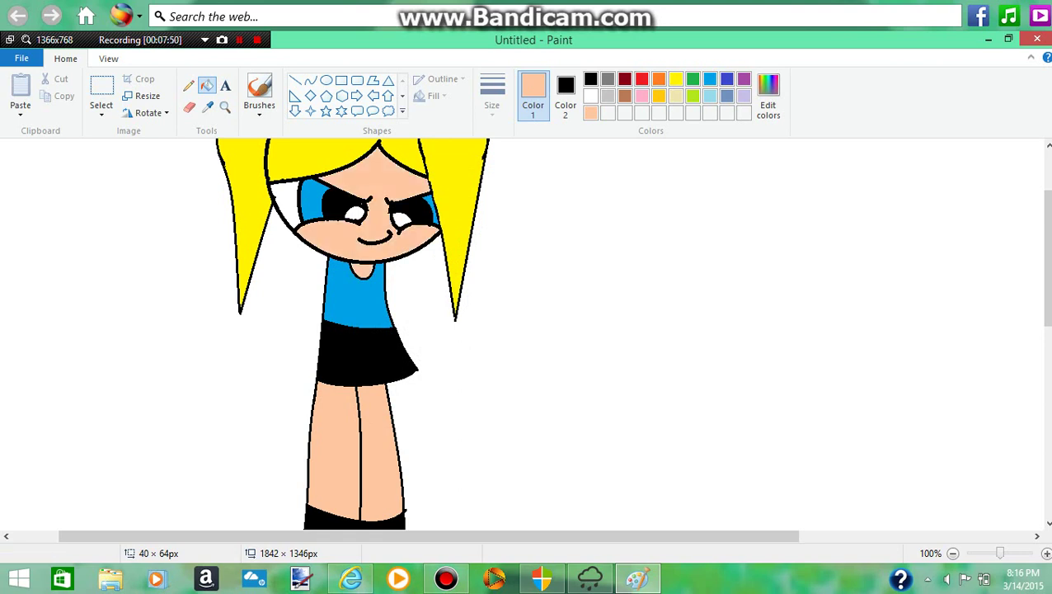
# Draw the outline of a bent arm with black curves, from the chin beside the torso's left shoulder down to a rounded hand.
pyautogui.click(310, 80)
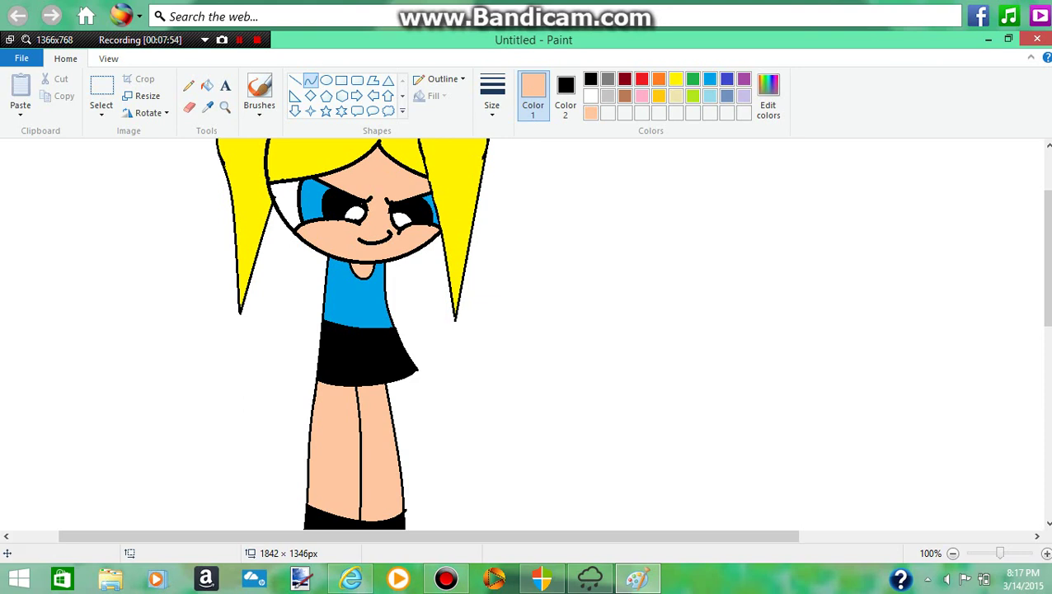
pyautogui.click(590, 79)
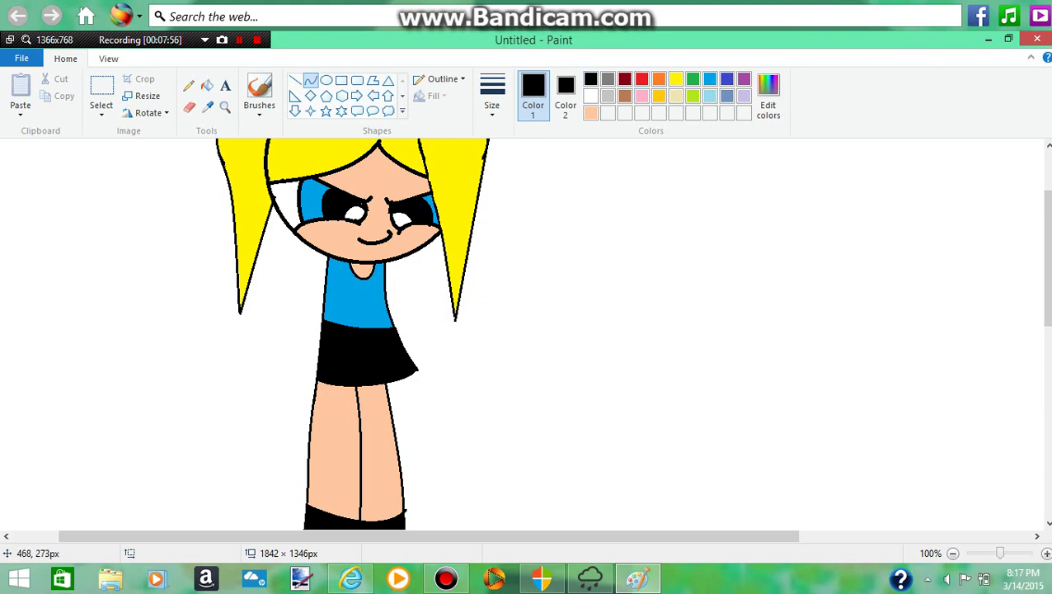
pyautogui.moveTo(303, 242)
pyautogui.mouseDown()
pyautogui.moveTo(269, 311)
pyautogui.moveTo(273, 238)
pyautogui.moveTo(274, 273)
pyautogui.moveTo(250, 275)
pyautogui.moveTo(268, 308)
pyautogui.moveTo(293, 293)
pyautogui.moveTo(281, 333)
pyautogui.moveTo(305, 309)
pyautogui.mouseUp()
pyautogui.click(325, 314)
pyautogui.moveTo(284, 269)
pyautogui.mouseDown()
pyautogui.moveTo(296, 298)
pyautogui.moveTo(337, 277)
pyautogui.moveTo(313, 260)
pyautogui.moveTo(326, 257)
pyautogui.moveTo(433, 265)
pyautogui.moveTo(430, 284)
pyautogui.moveTo(422, 247)
pyautogui.moveTo(432, 278)
pyautogui.moveTo(411, 247)
pyautogui.moveTo(410, 296)
pyautogui.mouseUp()
pyautogui.click(285, 278)
pyautogui.click(308, 264)
# Draw the outline of a short bent arm with a rounded hand at the torso's right shoulder, using black curves.
pyautogui.click(434, 260)
pyautogui.hotkey('ctrl', 'z')
pyautogui.click(428, 258)
pyautogui.click(464, 281)
pyautogui.moveTo(421, 288)
pyautogui.mouseDown()
pyautogui.moveTo(429, 294)
pyautogui.moveTo(432, 278)
pyautogui.moveTo(421, 298)
pyautogui.moveTo(434, 291)
pyautogui.moveTo(406, 282)
pyautogui.moveTo(433, 260)
pyautogui.moveTo(406, 246)
pyautogui.moveTo(406, 291)
pyautogui.moveTo(391, 295)
pyautogui.moveTo(412, 275)
pyautogui.moveTo(388, 255)
pyautogui.moveTo(396, 264)
pyautogui.mouseUp()
pyautogui.hotkey('ctrl', 'z')
pyautogui.click(462, 283)
pyautogui.click(446, 274)
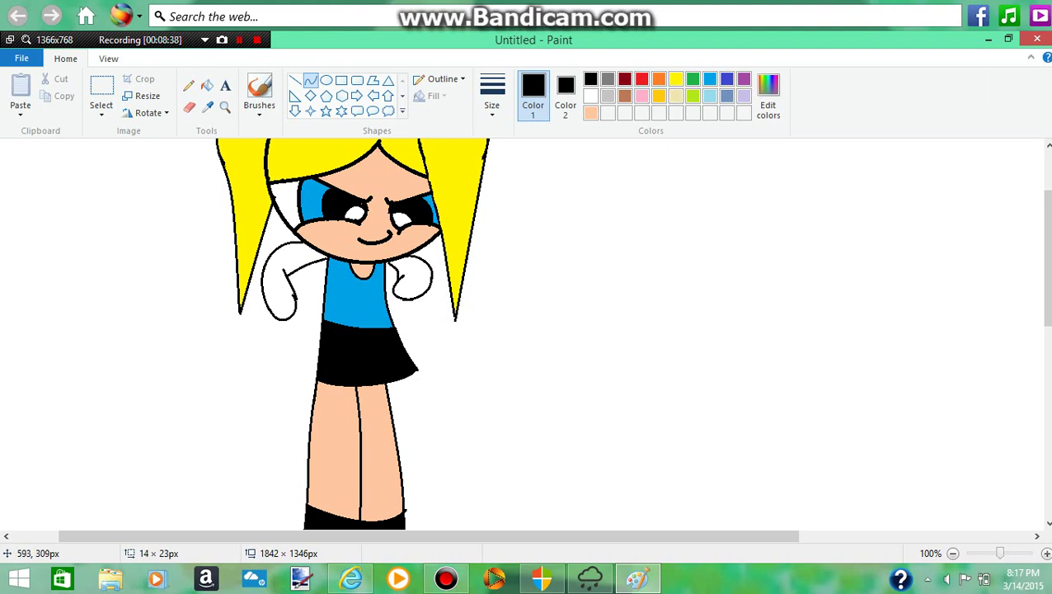
pyautogui.click(396, 265)
pyautogui.click(528, 190)
# Fill both arms with the custom peach skin color.
pyautogui.scroll(-2, 320, 199)
pyautogui.scroll(2, 320, 199)
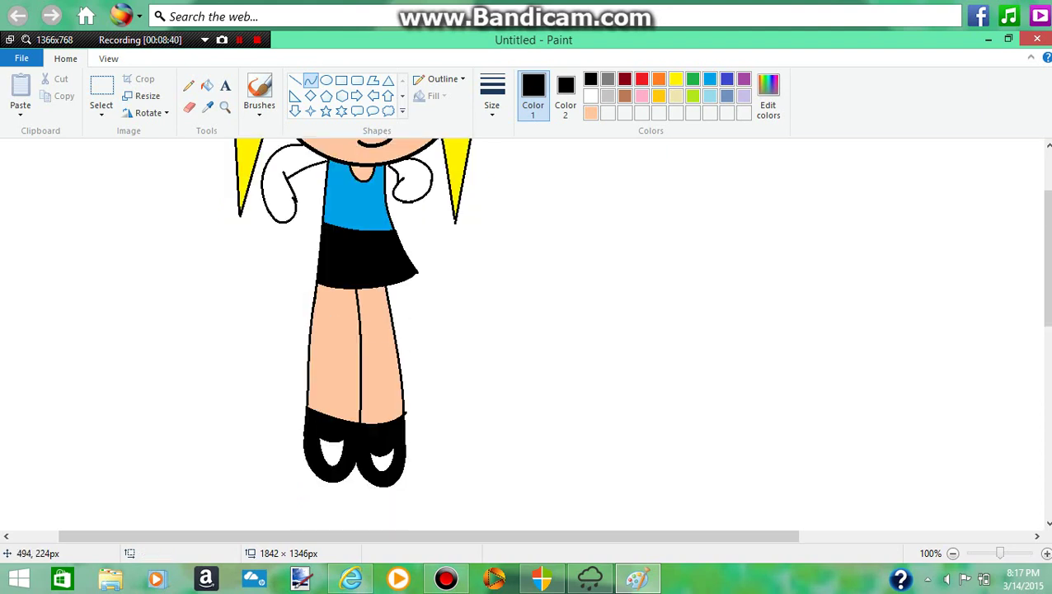
pyautogui.click(207, 85)
pyautogui.scroll(-1, 206, 86)
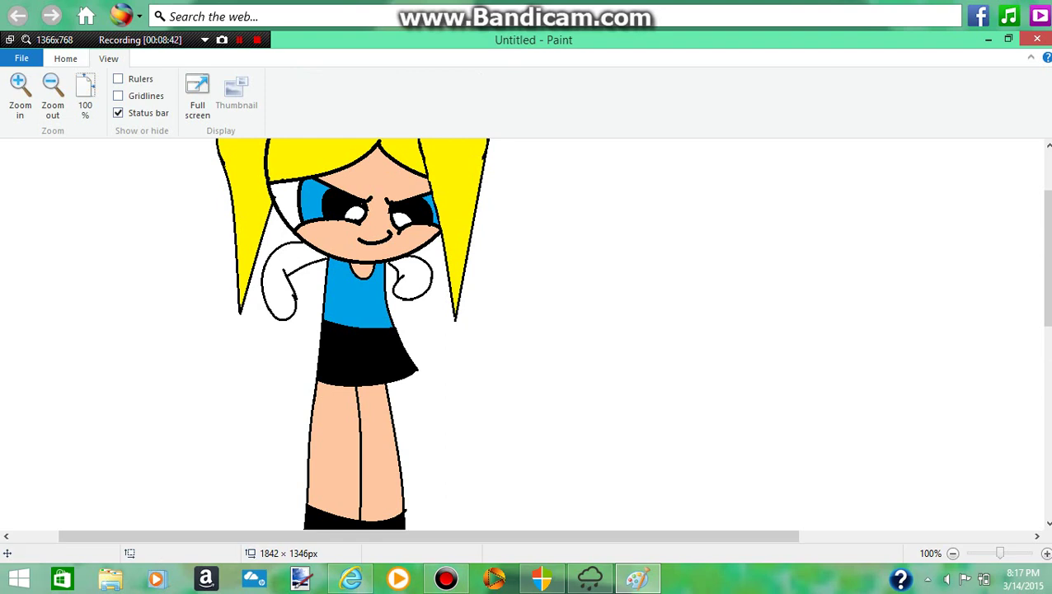
pyautogui.click(65, 59)
pyautogui.click(590, 113)
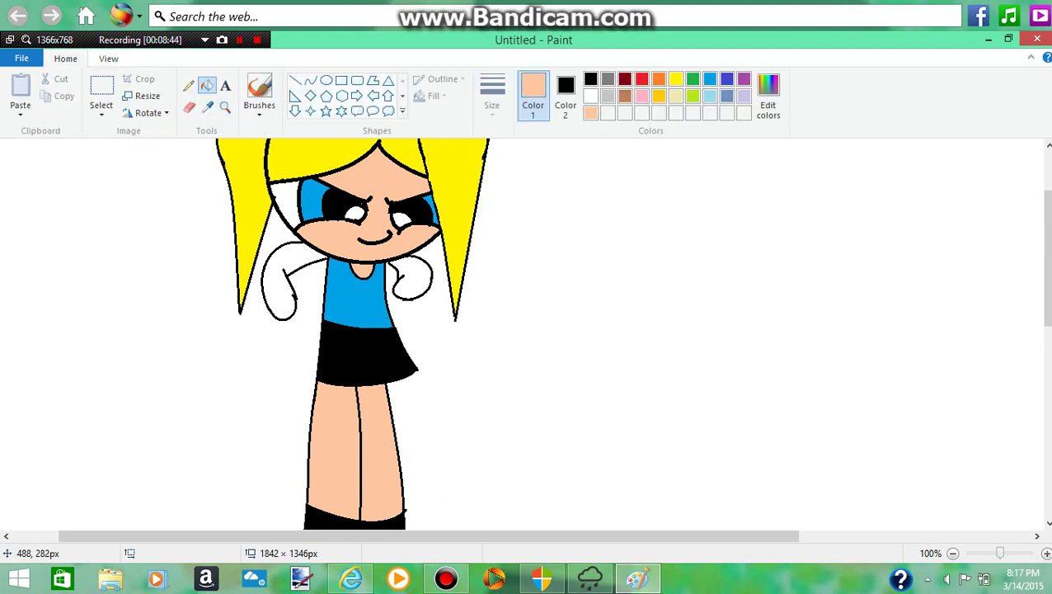
pyautogui.click(276, 289)
pyautogui.click(412, 280)
# Draw thin black ovals around the forearms, about 71 × 47 px on the left arm and 66 × 39 px on the right arm.
pyautogui.click(310, 80)
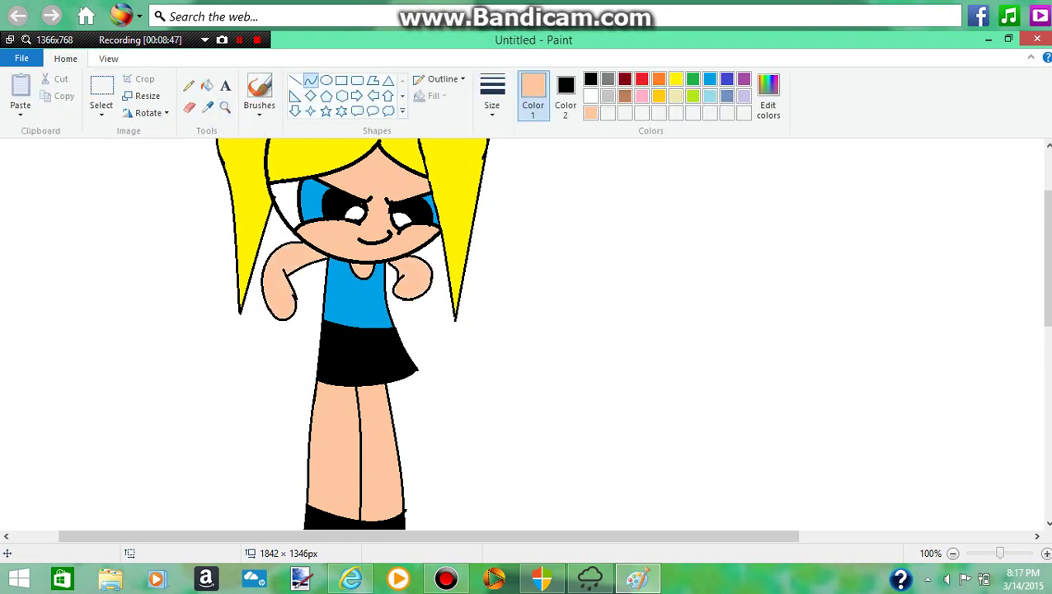
pyautogui.click(492, 95)
pyautogui.click(590, 79)
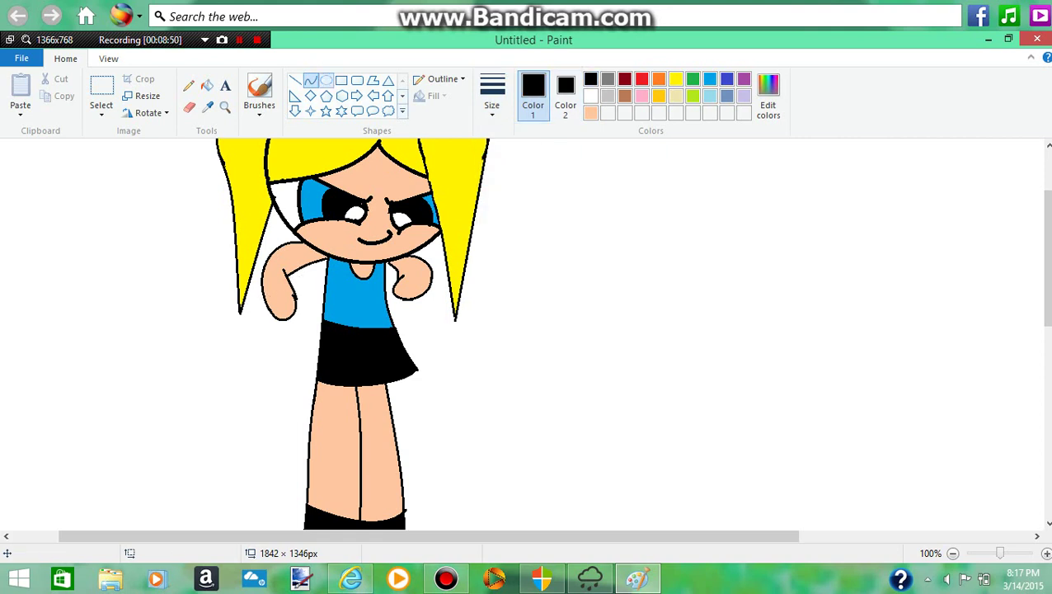
pyautogui.click(327, 80)
pyautogui.moveTo(306, 277); pyautogui.dragTo(252, 311)
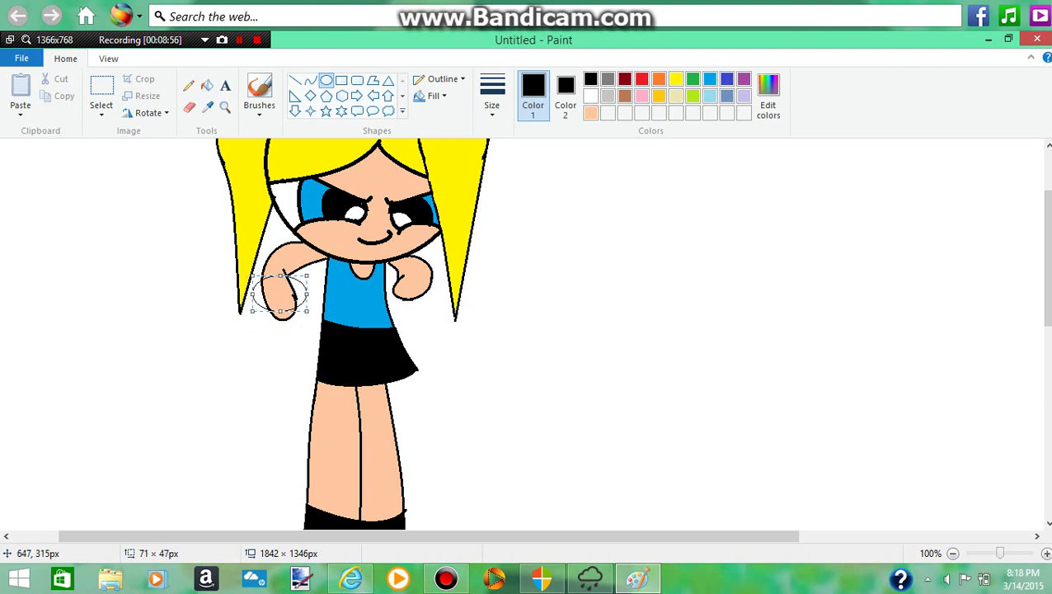
pyautogui.moveTo(441, 273); pyautogui.dragTo(388, 301)
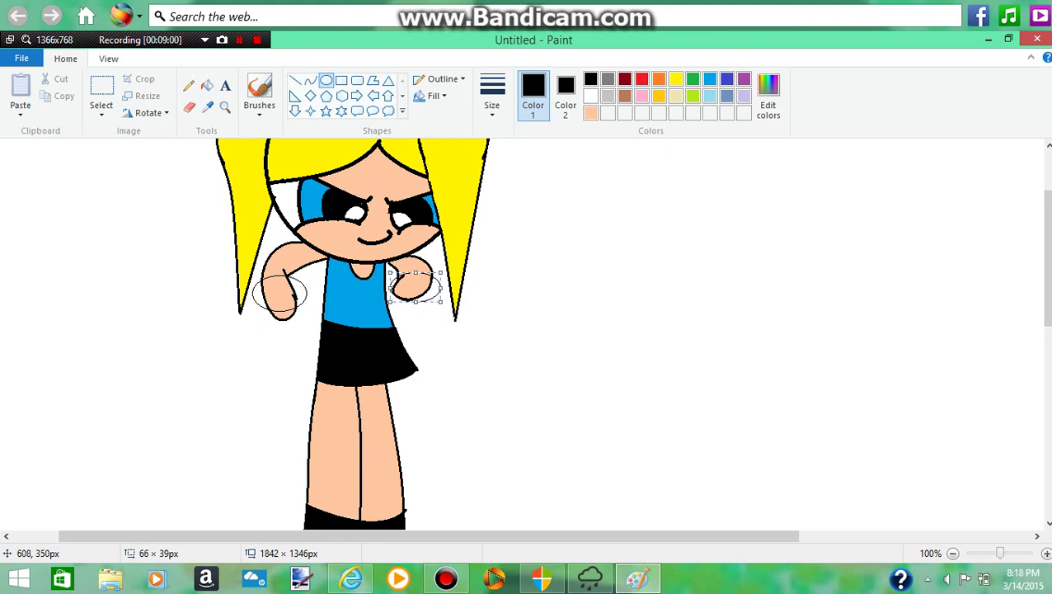
pyautogui.click(451, 327)
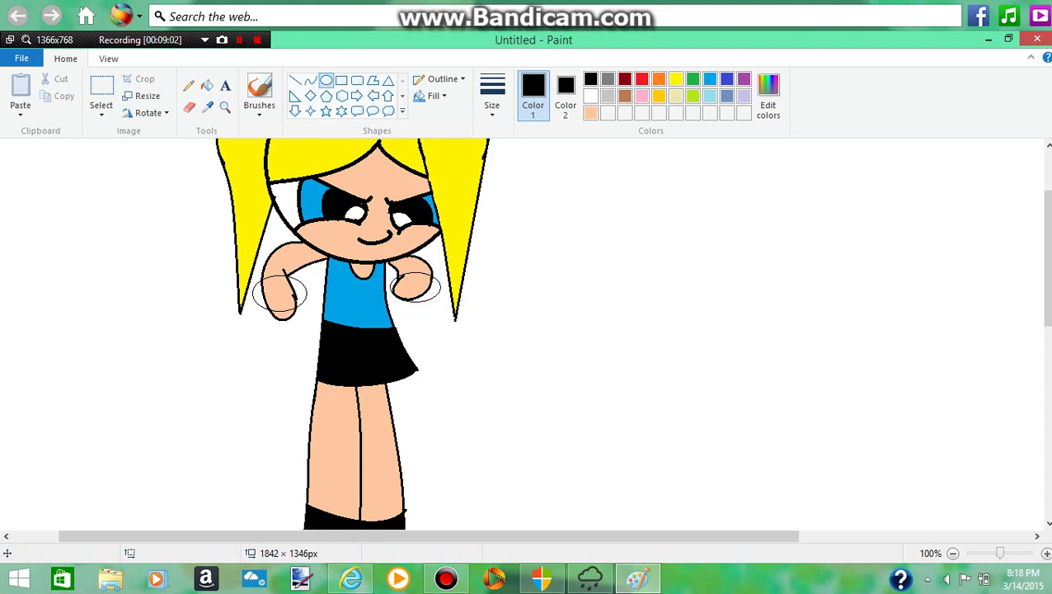
# Set Color 2 to white and try to erase along the lower edge of the right hand.
pyautogui.click(190, 107)
pyautogui.click(566, 96)
pyautogui.click(590, 97)
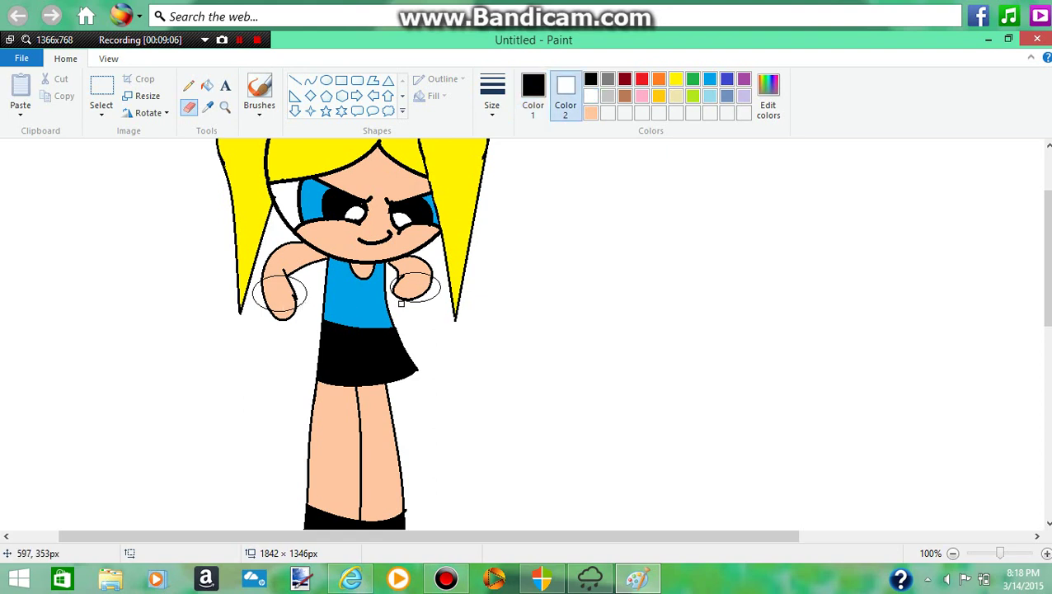
pyautogui.moveTo(400, 303); pyautogui.dragTo(412, 302)
# Try a larger thin black oval of about 78 × 65 px around the left hand and undo it.
pyautogui.click(310, 81)
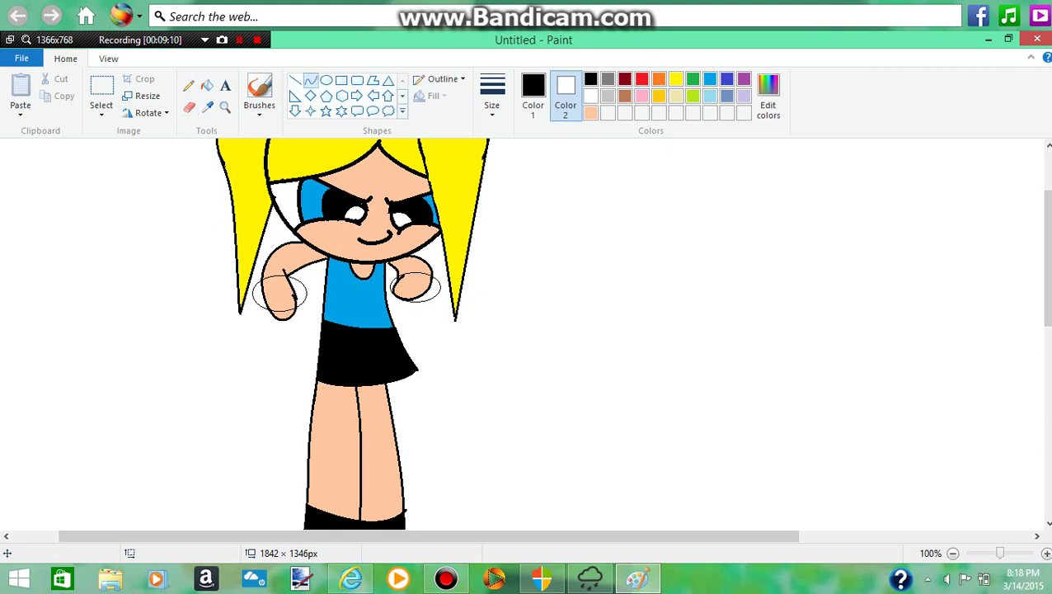
pyautogui.click(326, 81)
pyautogui.moveTo(310, 280); pyautogui.dragTo(247, 330)
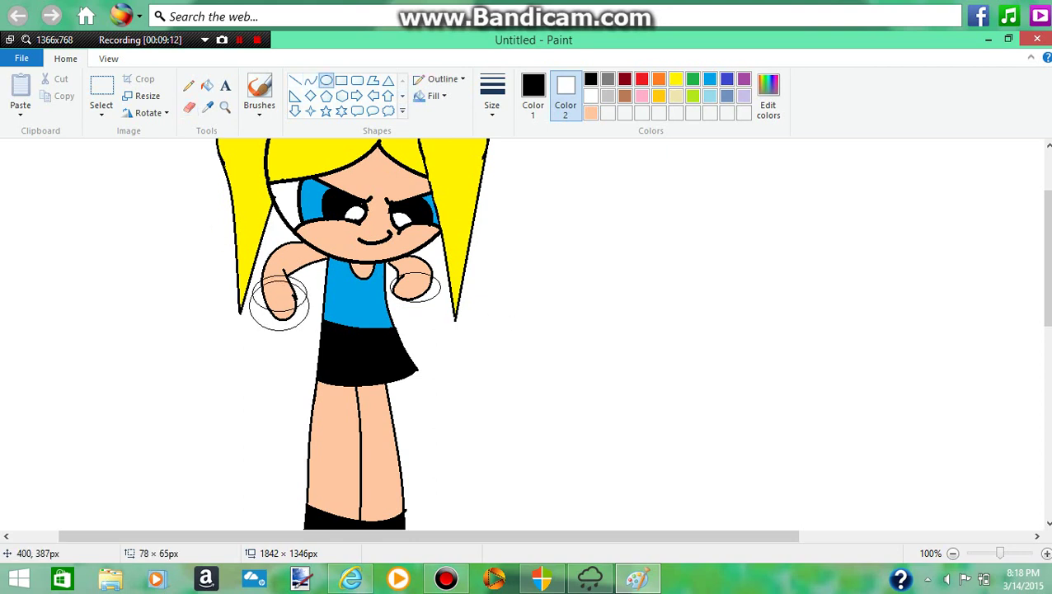
pyautogui.click(246, 404)
pyautogui.click(188, 108)
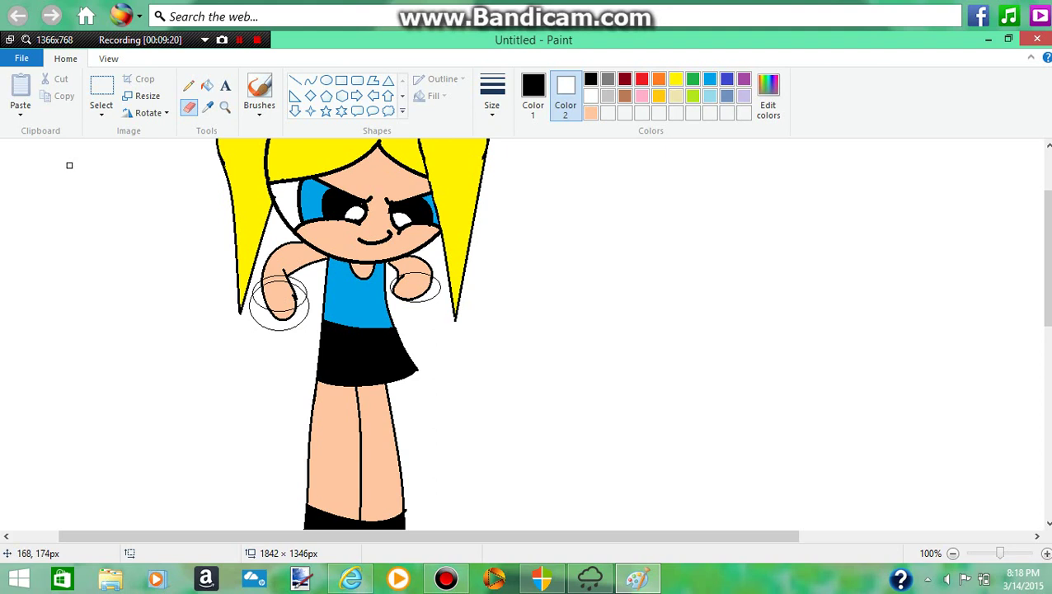
pyautogui.hotkey('ctrl', 'z')
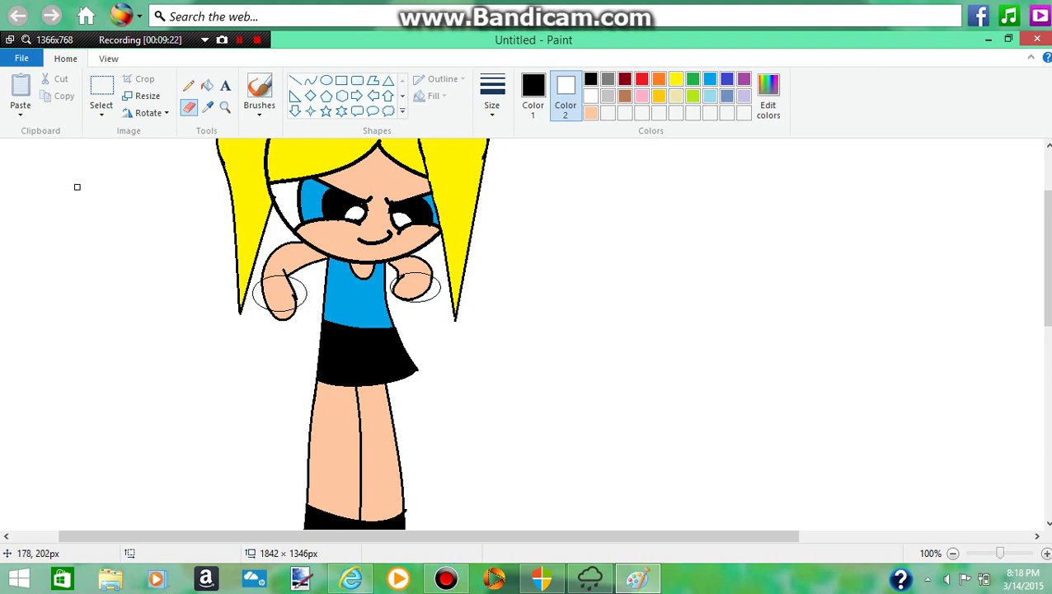
# Draw a second thin black oval about 72 × 39 px around the left forearm and erase its lines over the hand with peach Color 2.
pyautogui.click(325, 80)
pyautogui.moveTo(312, 265); pyautogui.dragTo(257, 314)
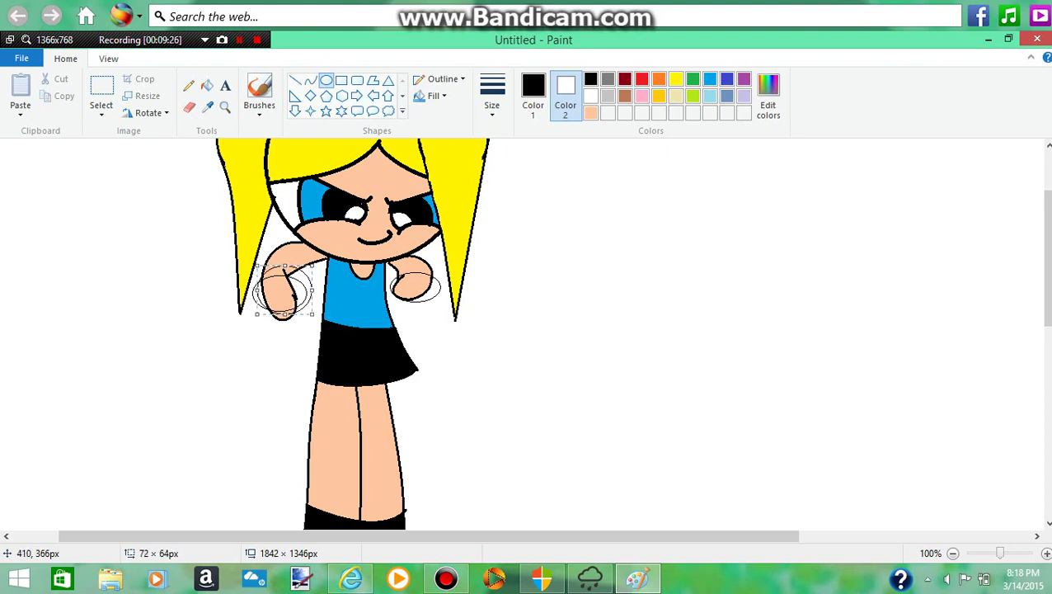
pyautogui.moveTo(285, 264); pyautogui.dragTo(284, 285)
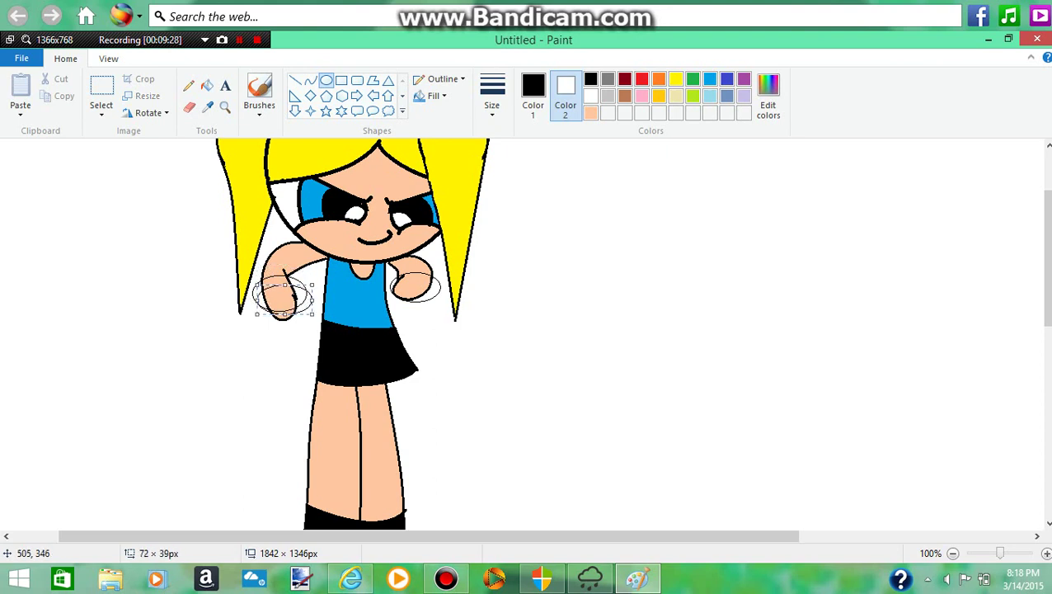
pyautogui.click(189, 107)
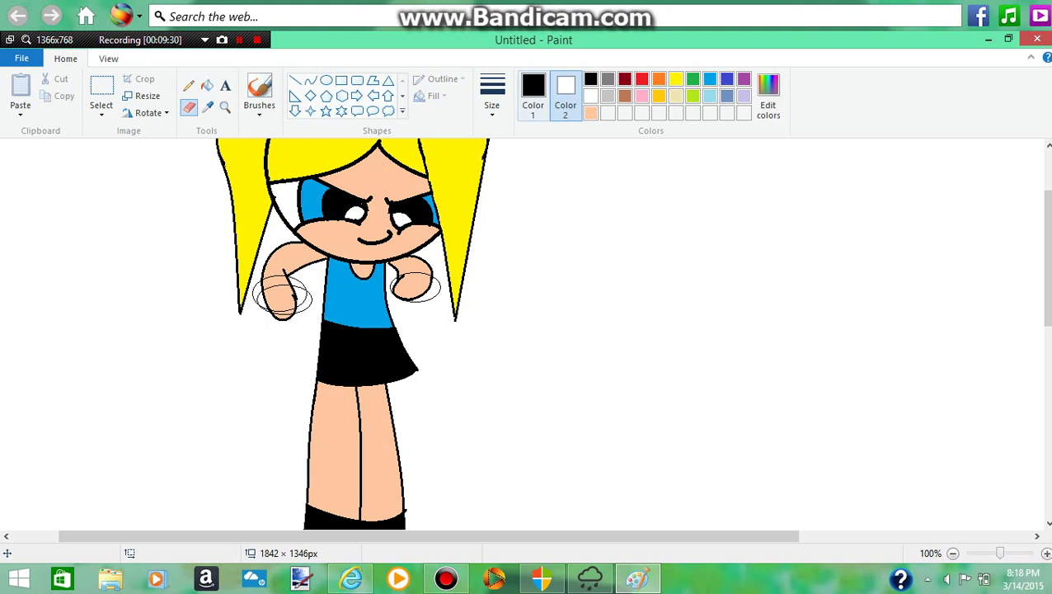
pyautogui.click(592, 113)
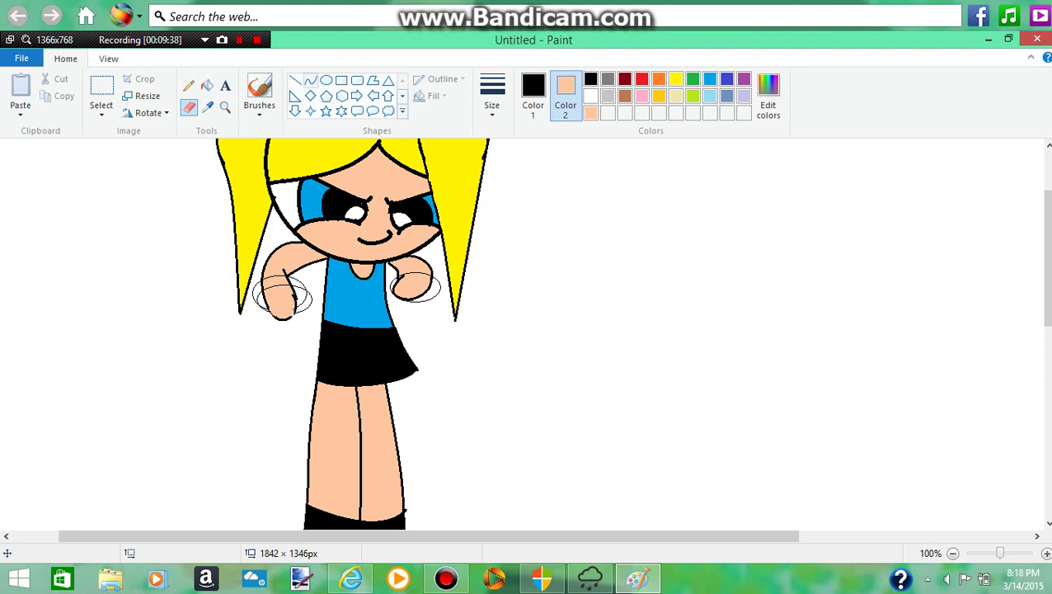
# Draw a second thin black oval about 72 × 33 px around the right forearm and erase its lines over the hand with peach Color 2.
pyautogui.click(327, 80)
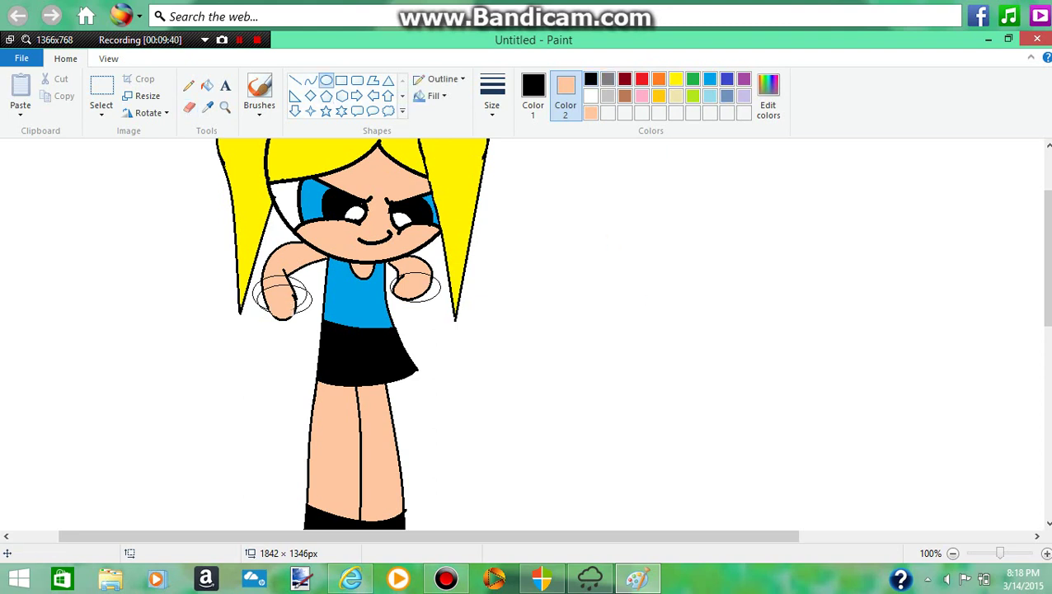
pyautogui.click(590, 79)
pyautogui.moveTo(442, 269); pyautogui.dragTo(388, 296)
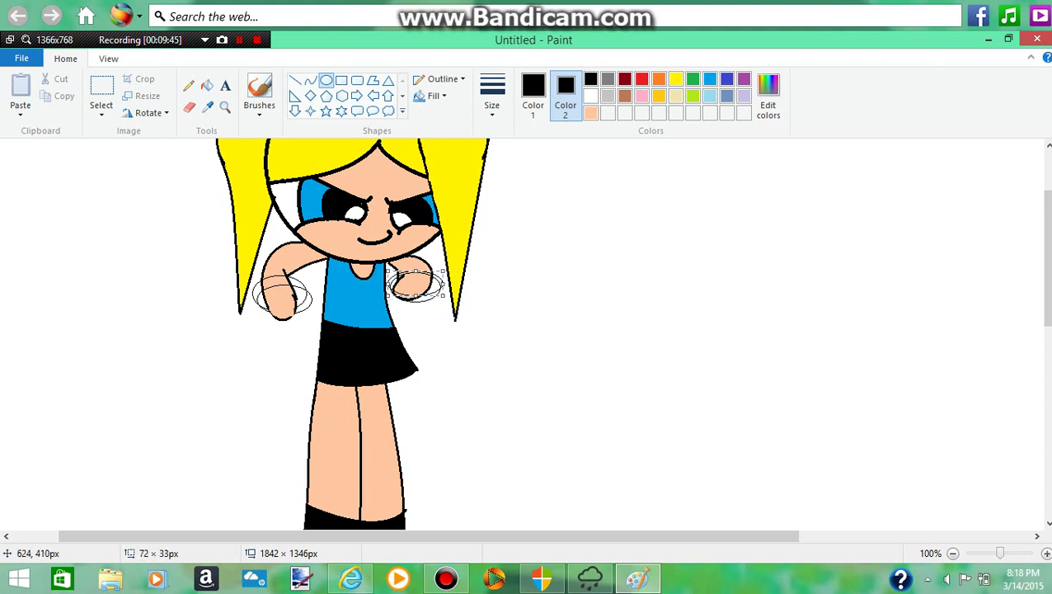
pyautogui.click(189, 107)
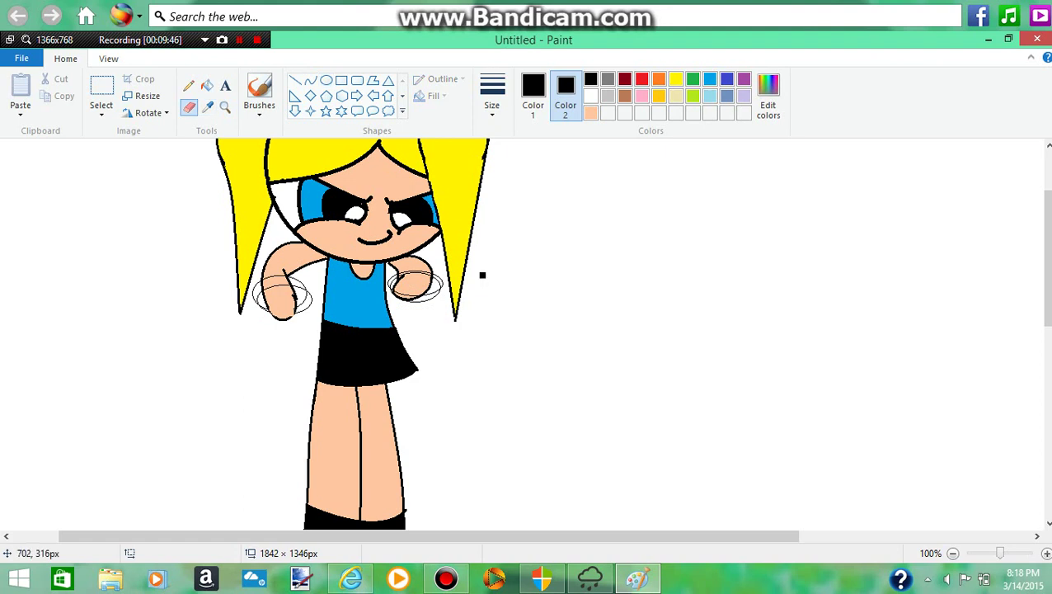
pyautogui.click(590, 113)
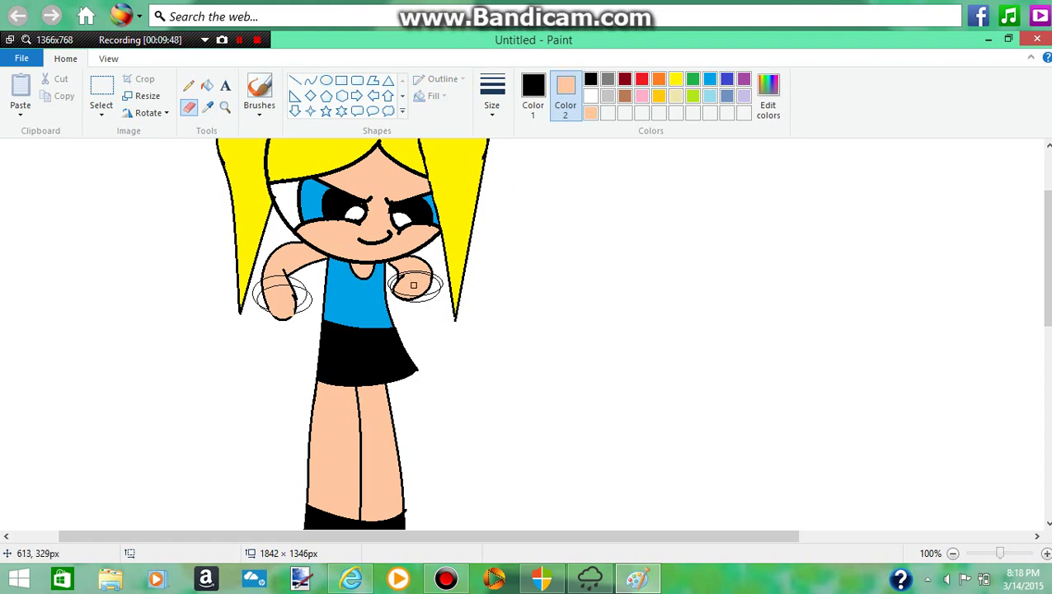
pyautogui.click(399, 291)
pyautogui.moveTo(400, 292); pyautogui.dragTo(410, 292)
# Place an empty text box with a transparent background on the blank canvas to the right of the girl.
pyautogui.click(225, 85)
pyautogui.moveTo(180, 360); pyautogui.dragTo(33, 388)
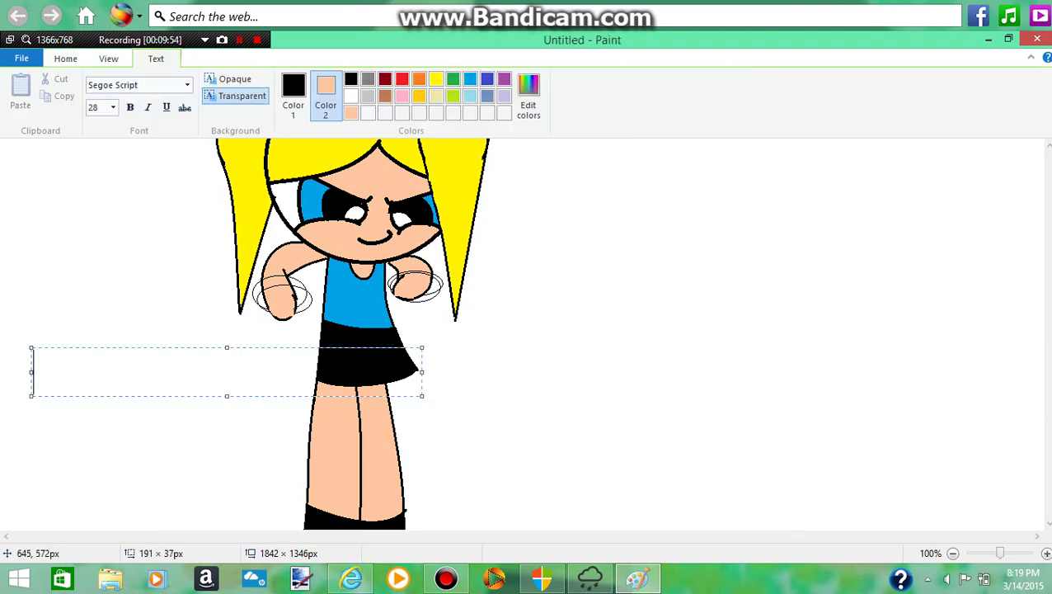
pyautogui.click(436, 471)
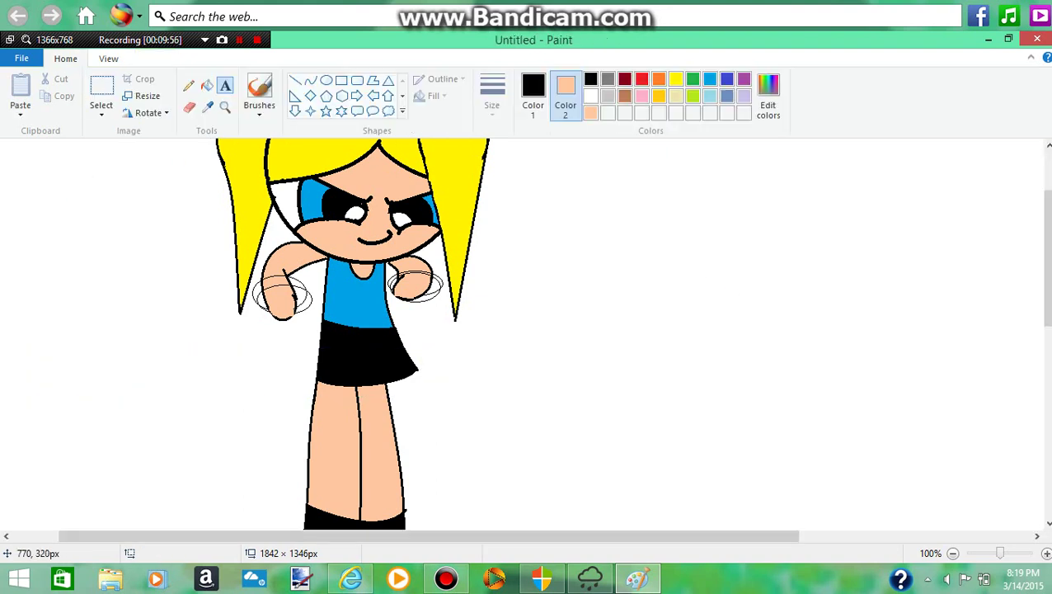
pyautogui.click(536, 224)
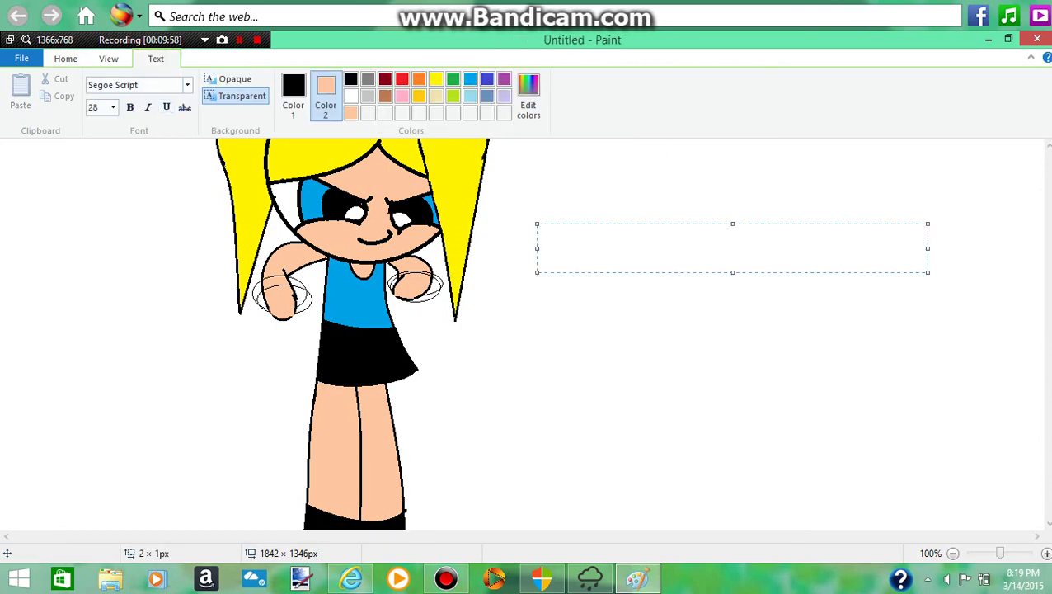